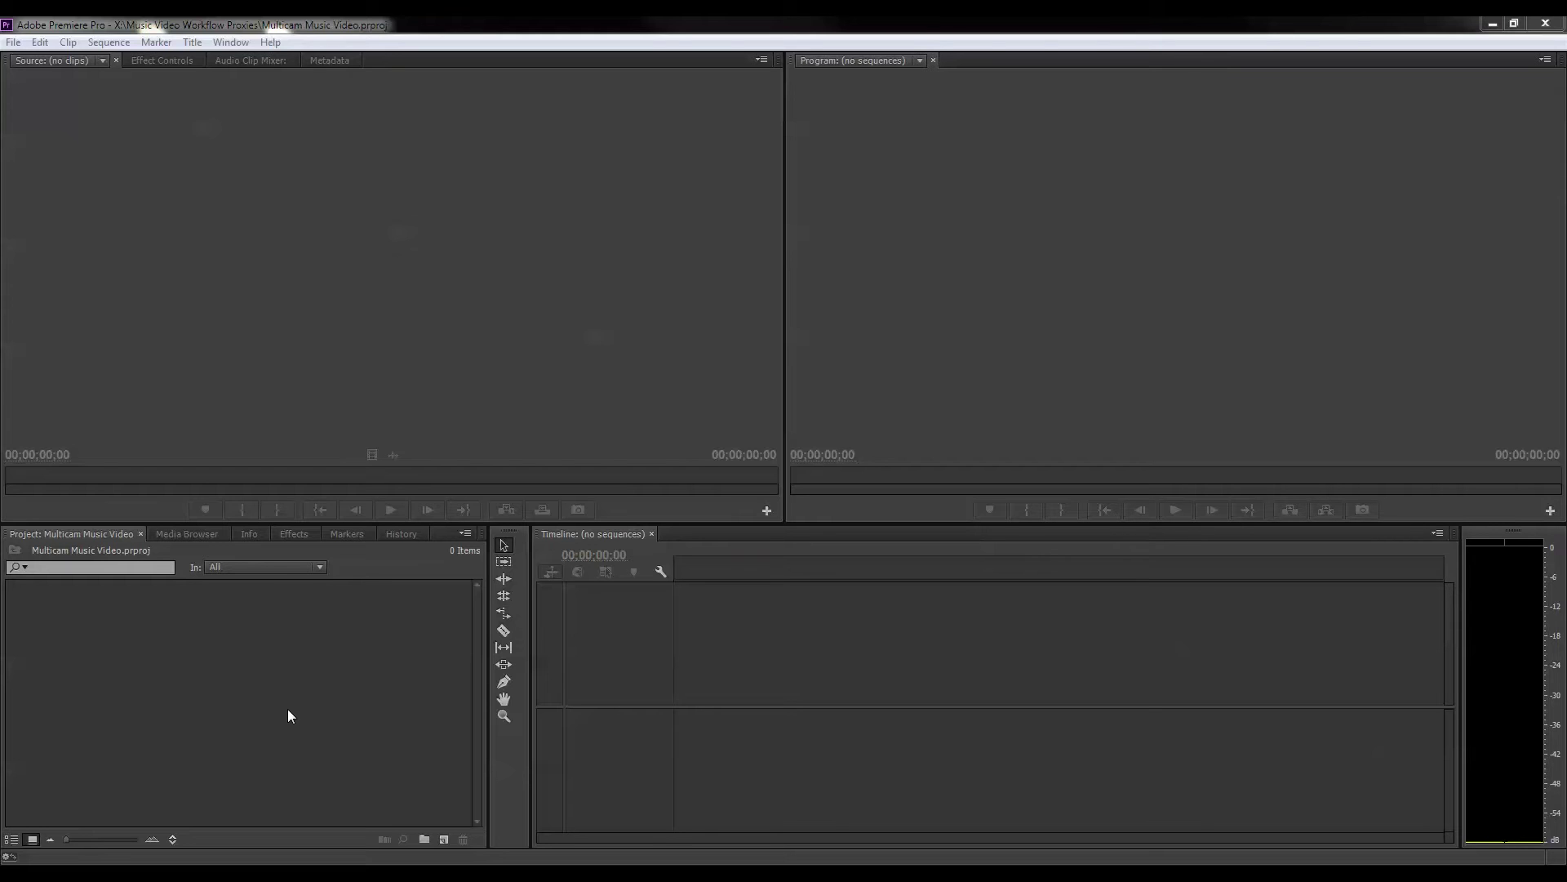
Step: Import all 16 .mov clips from Work Drive (X:) > Music Video Workflow Proxies into the project
left_click(220, 670)
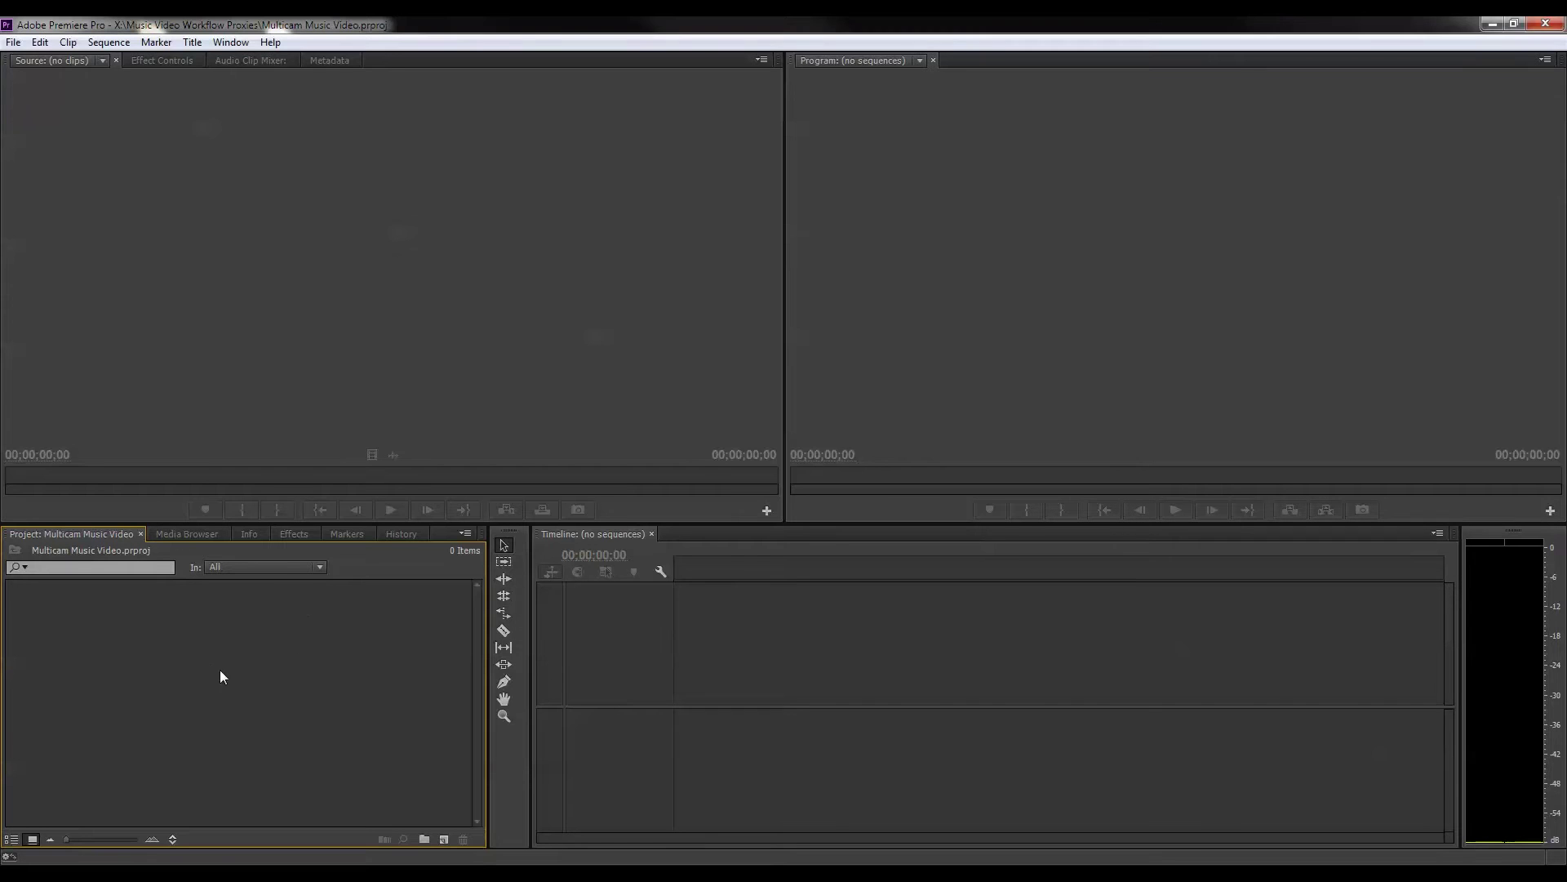
right_click(307, 693)
left_click(369, 768)
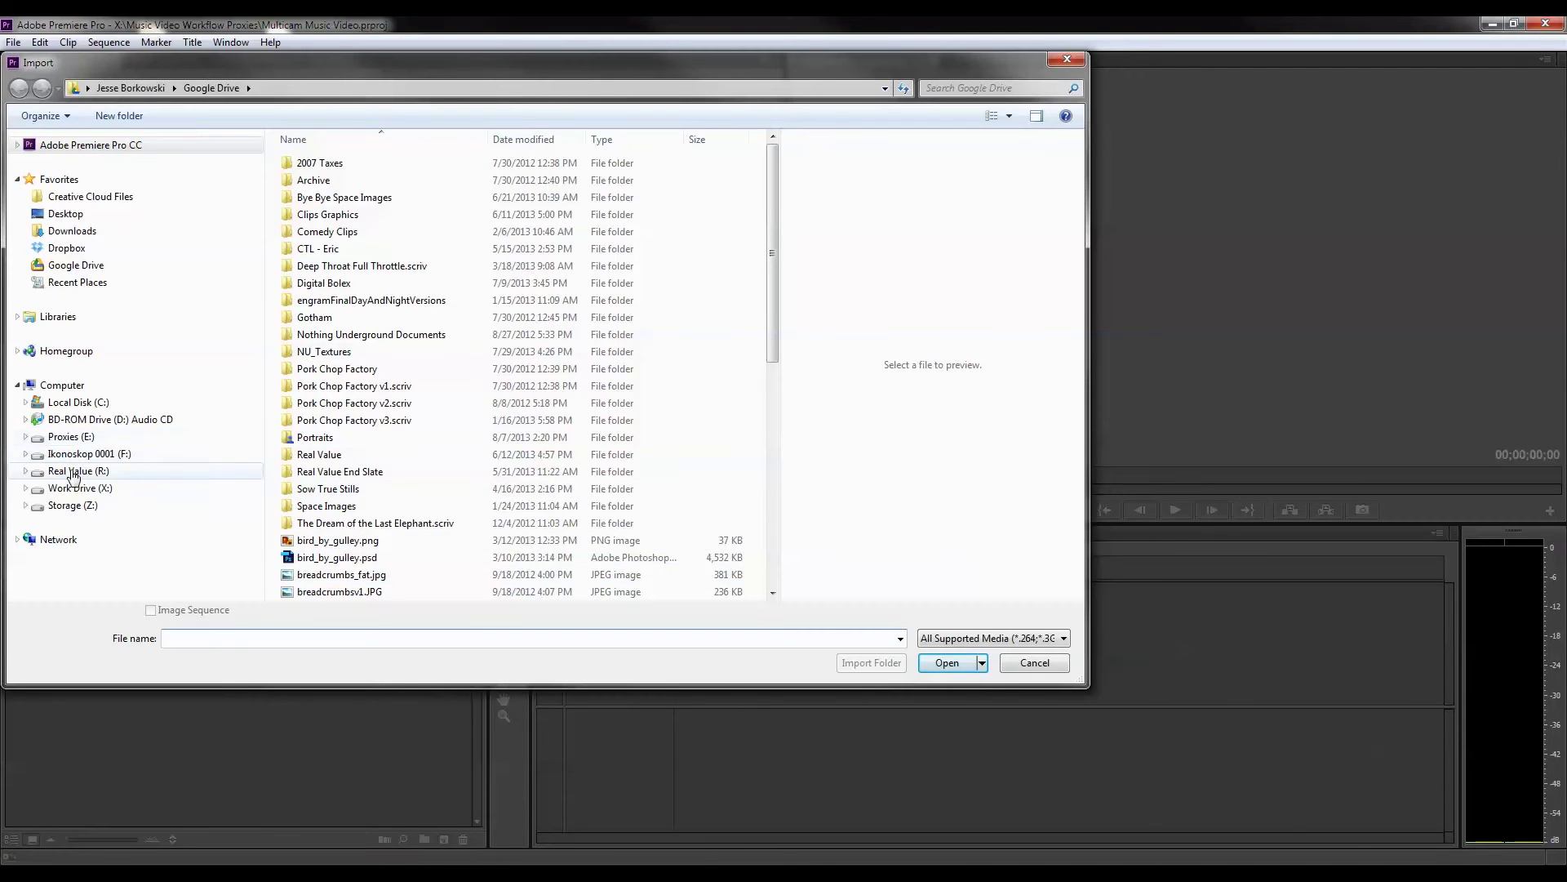
left_click(78, 488)
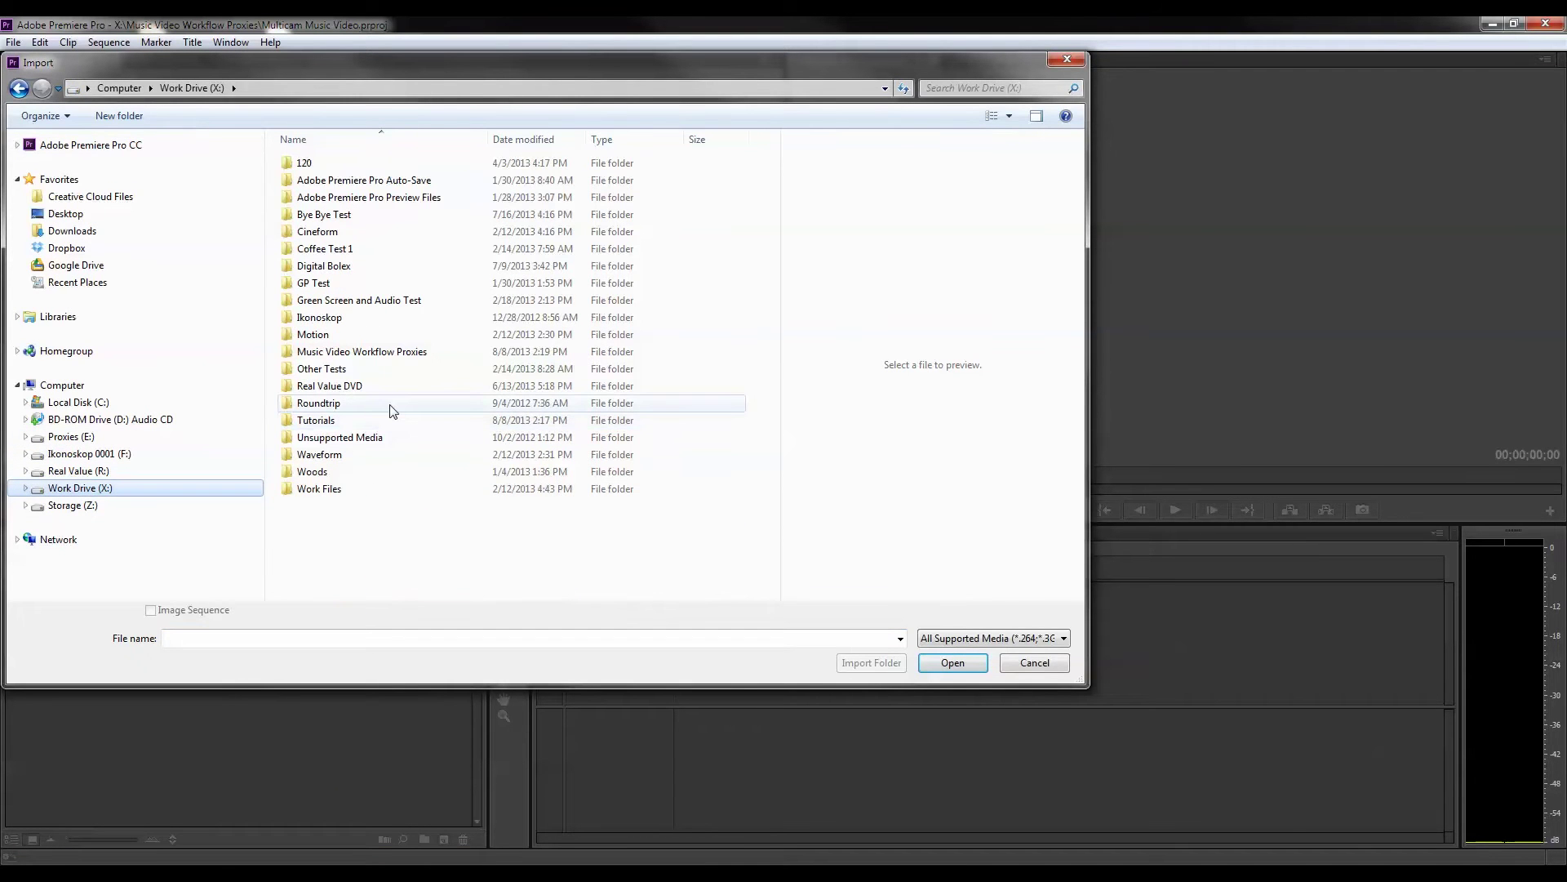
double_click(396, 352)
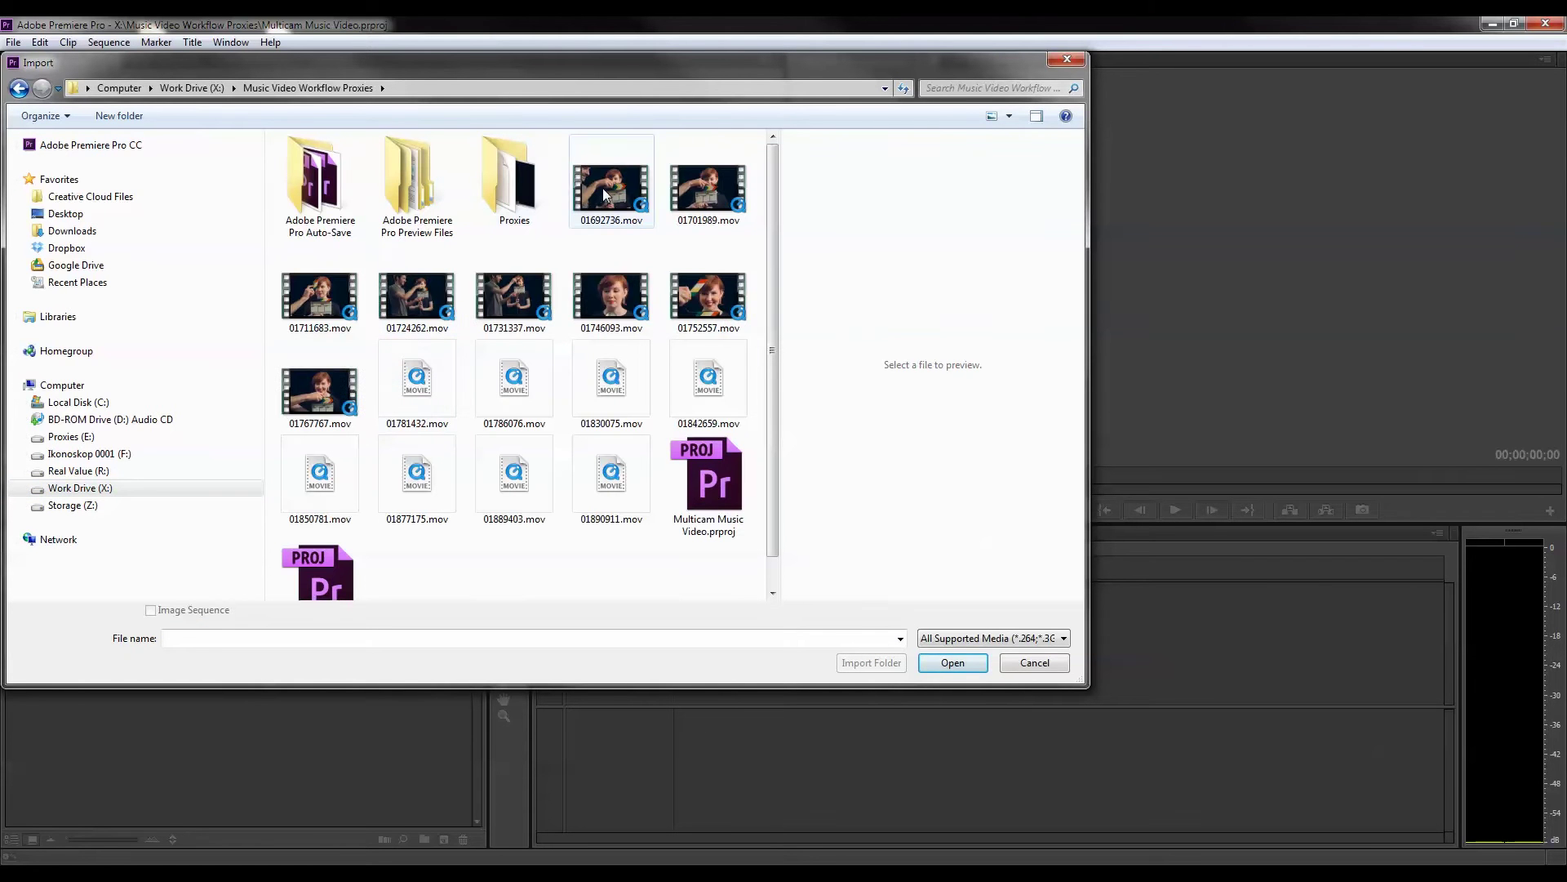
left_click(600, 202)
left_click(612, 481, "shift")
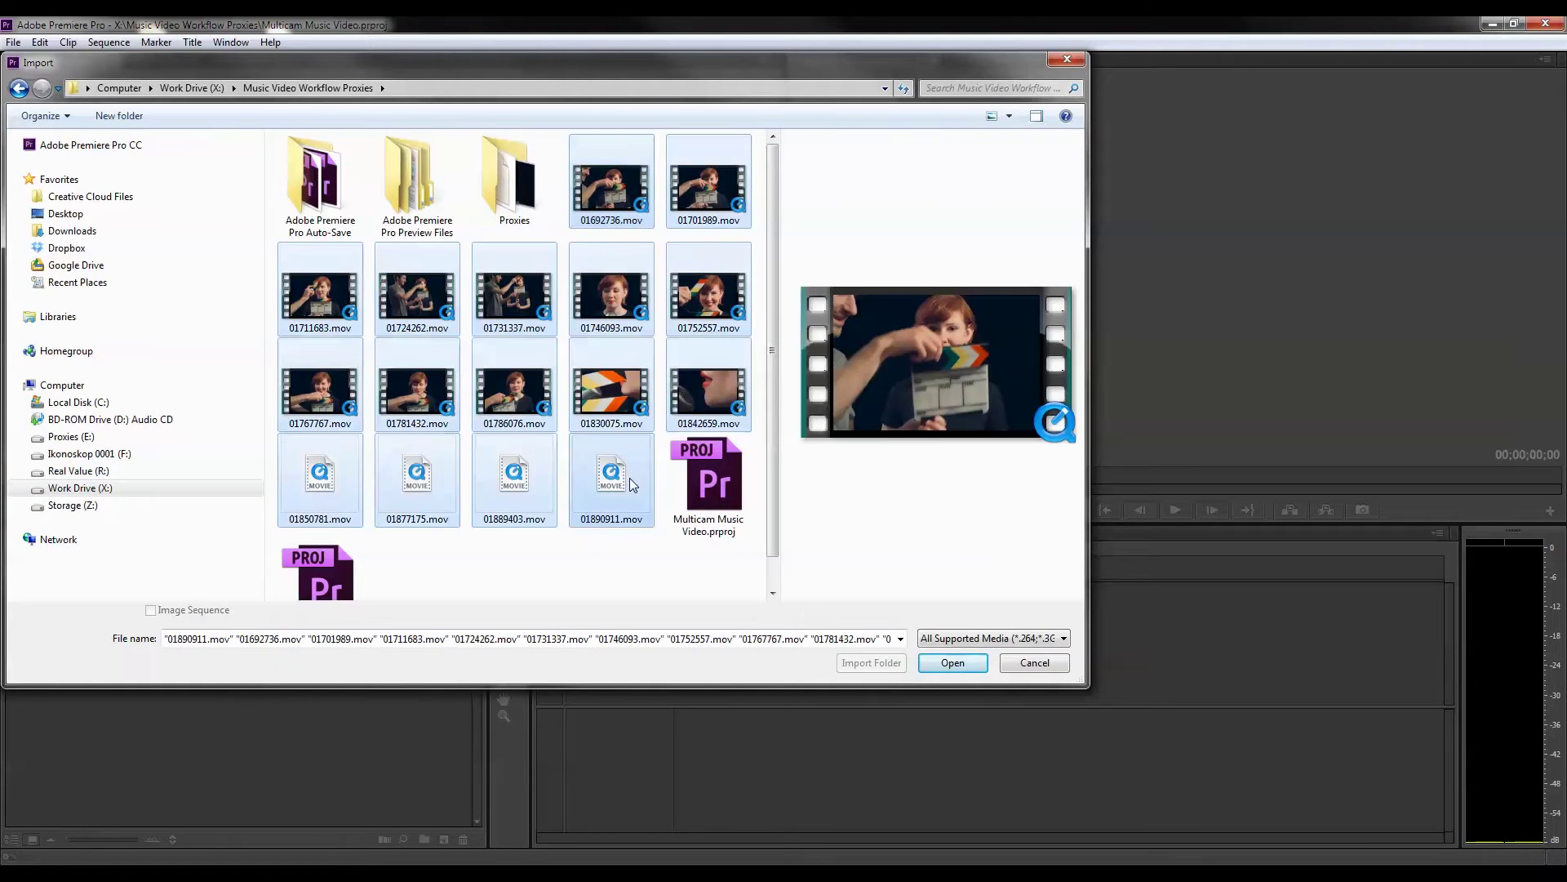
left_click(961, 664)
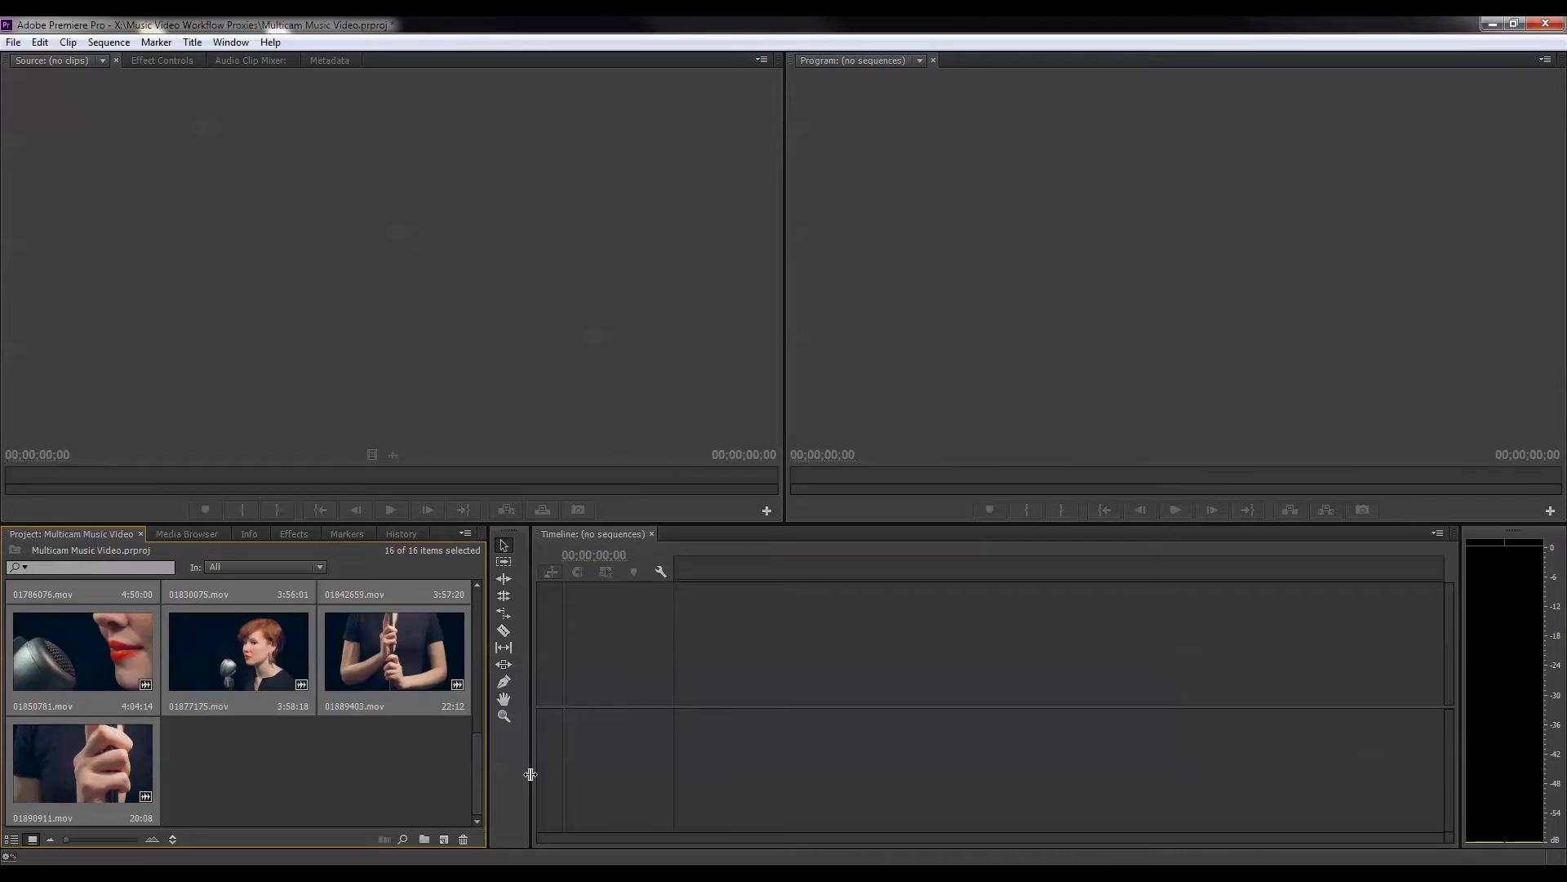
Step: Load 01692736.mov into the Source monitor and scrub from its start to the middle
left_click_drag(475, 772, 484, 613)
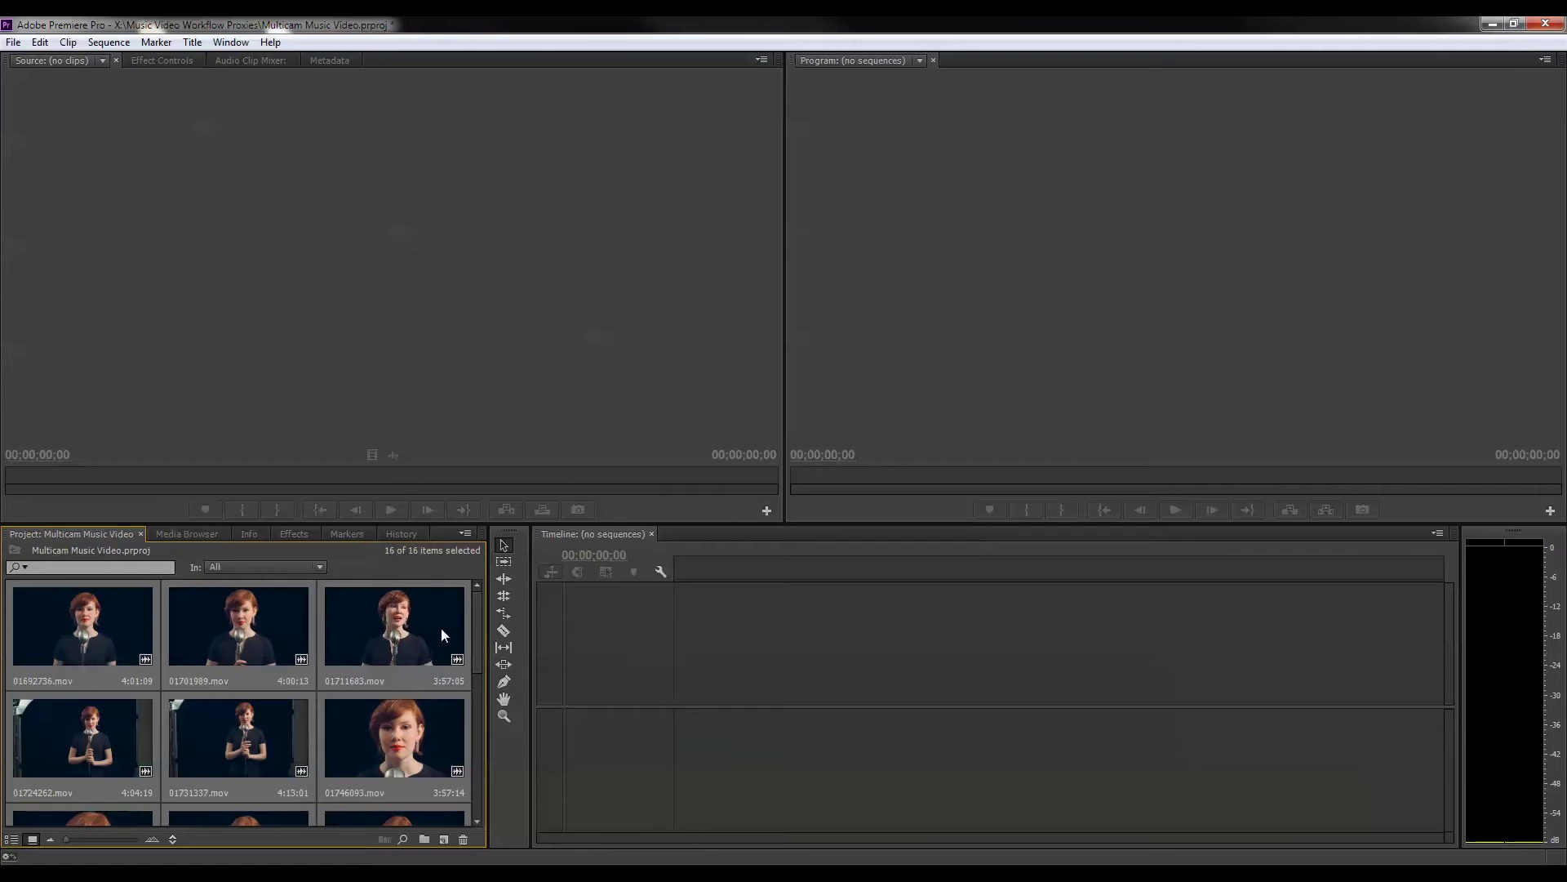
double_click(91, 627)
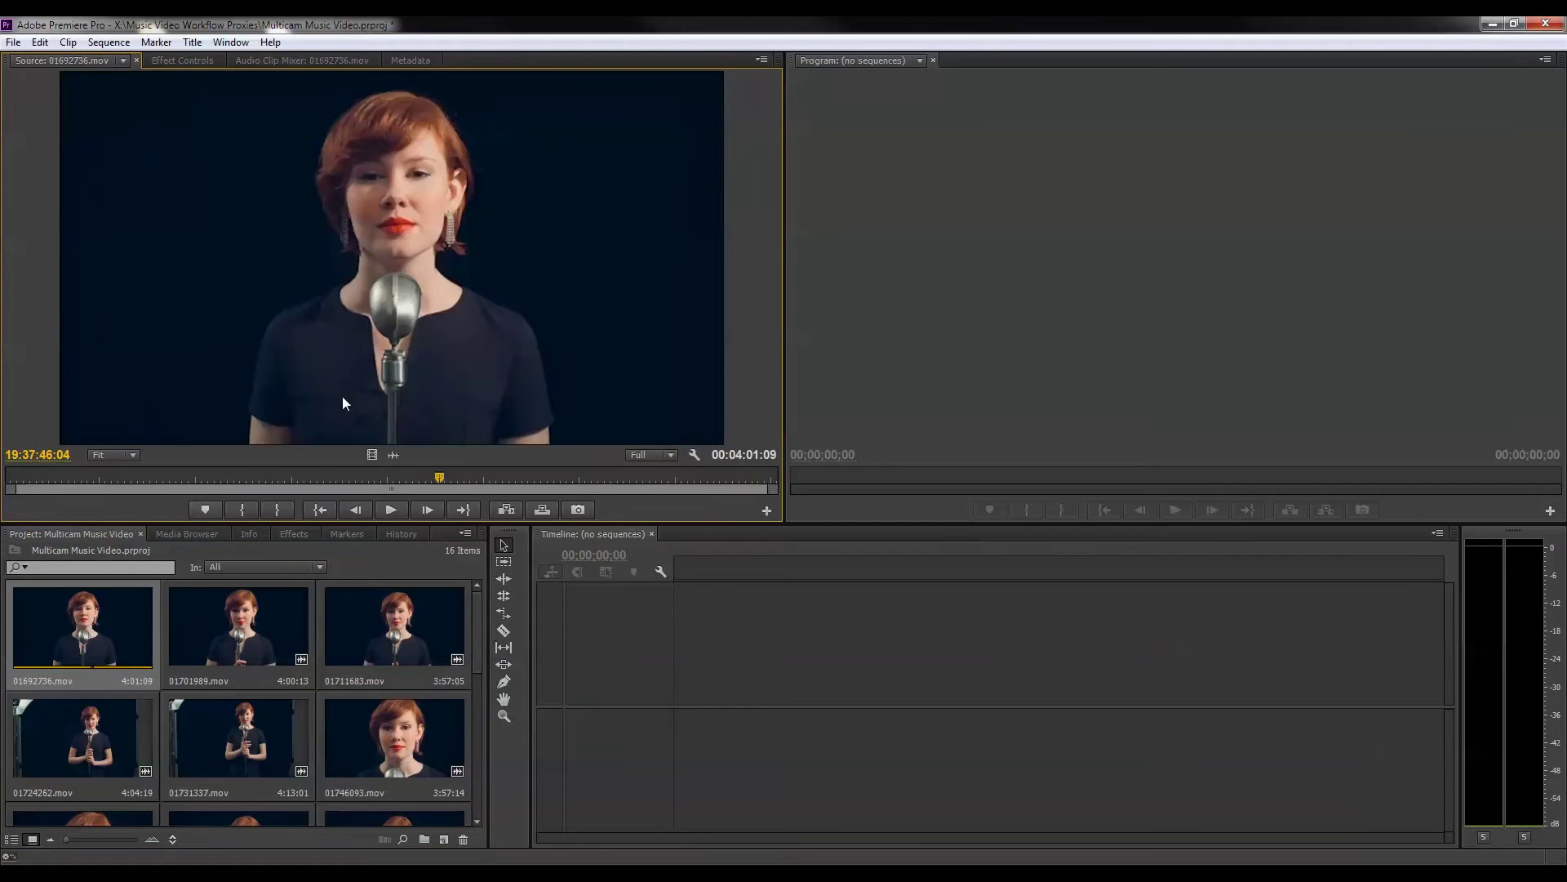
left_click(49, 478)
left_click_drag(49, 478, 652, 478)
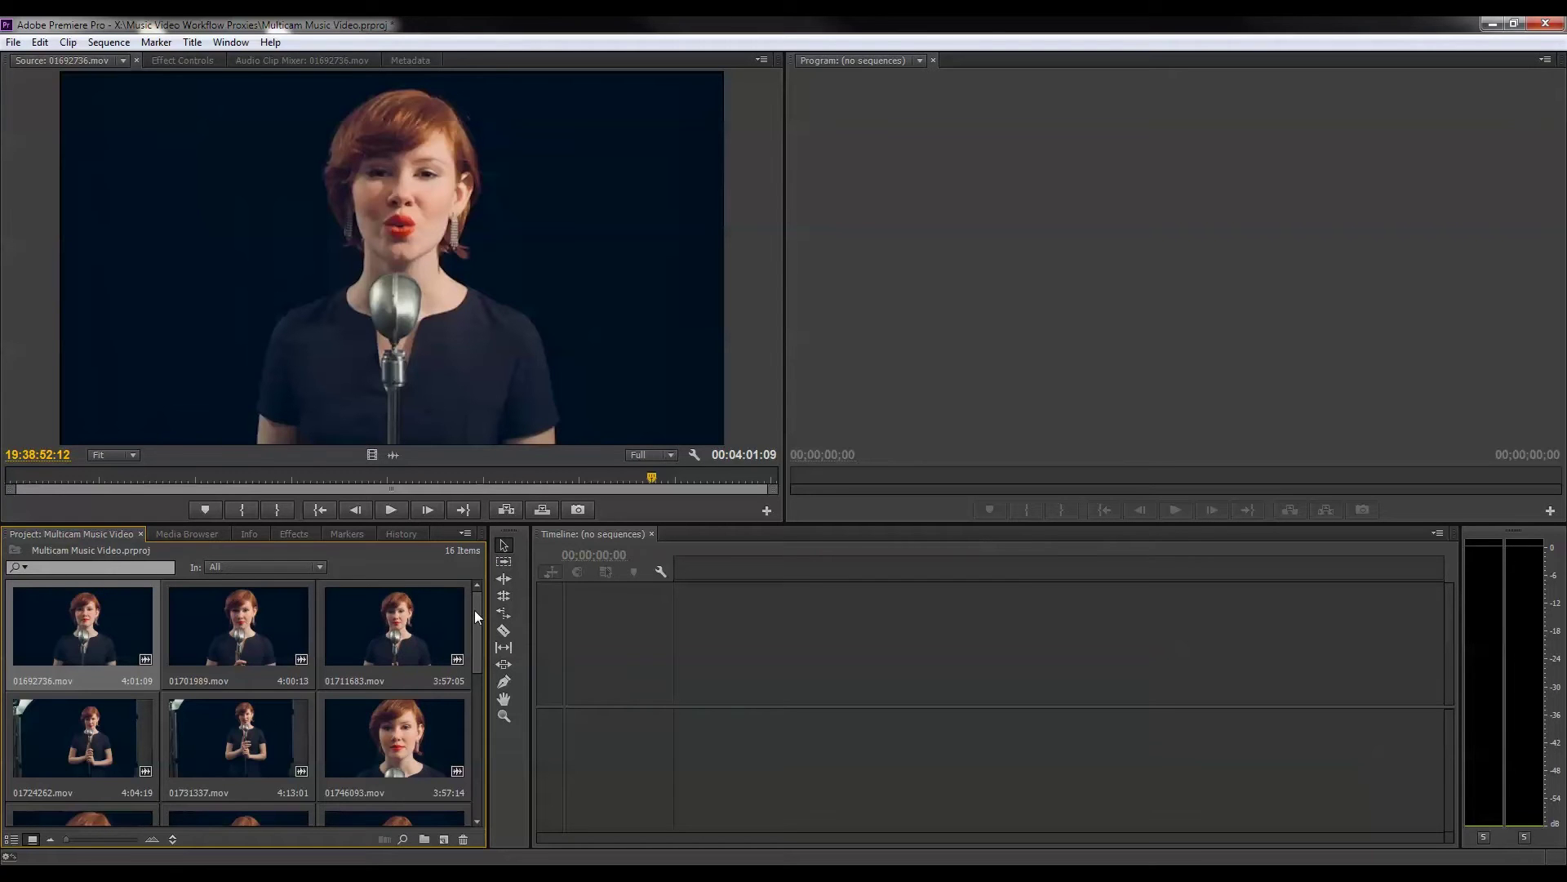
left_click_drag(476, 616, 463, 795)
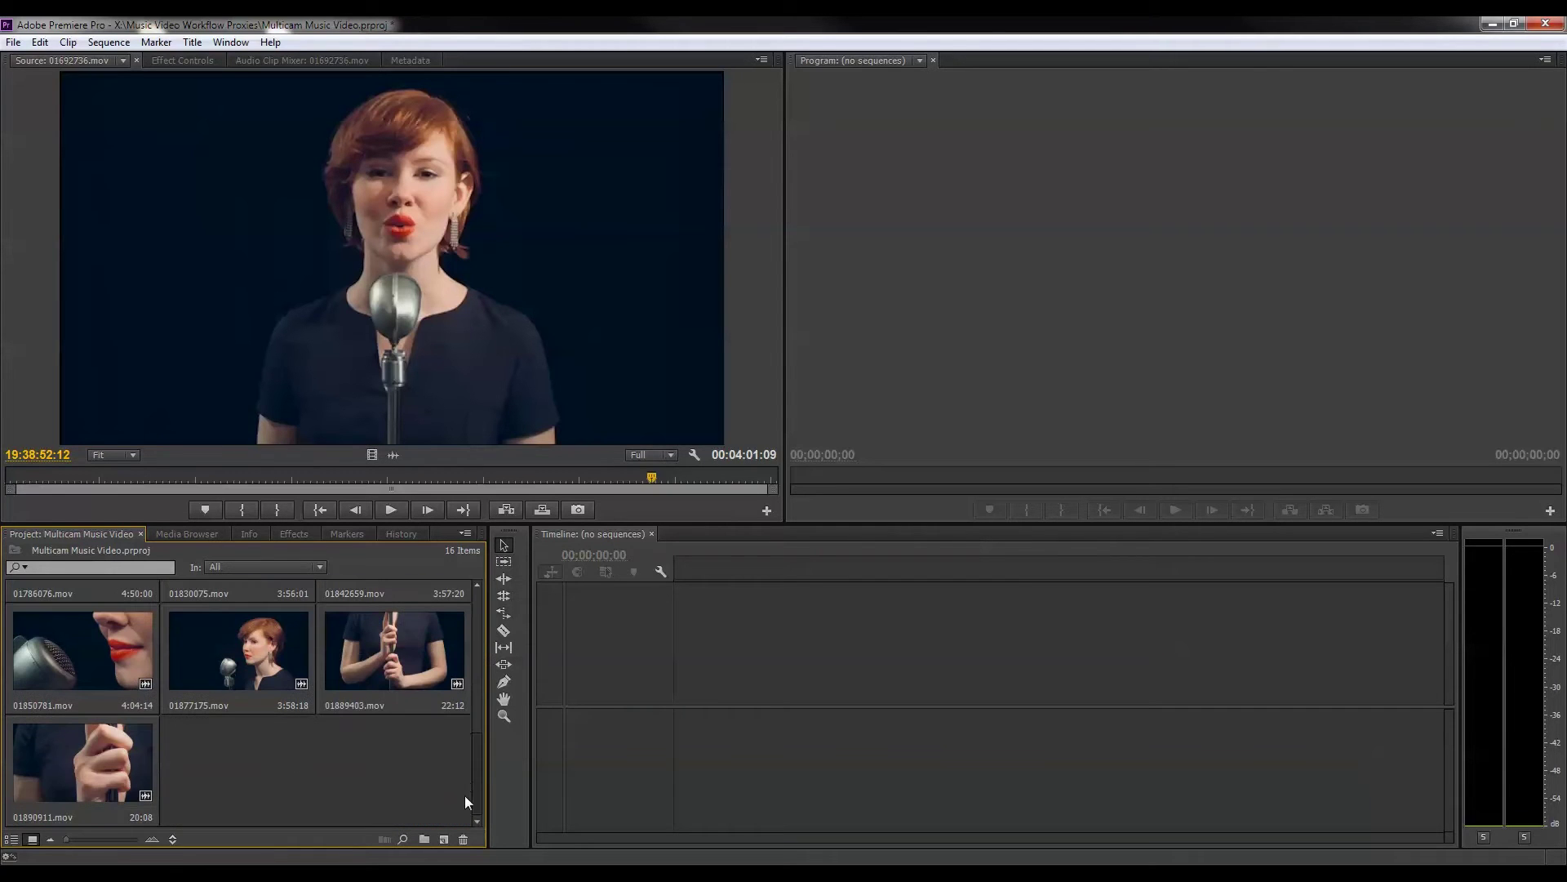
Step: Create a new bin named Selects and open it in its own window
right_click(295, 769)
left_click(374, 674)
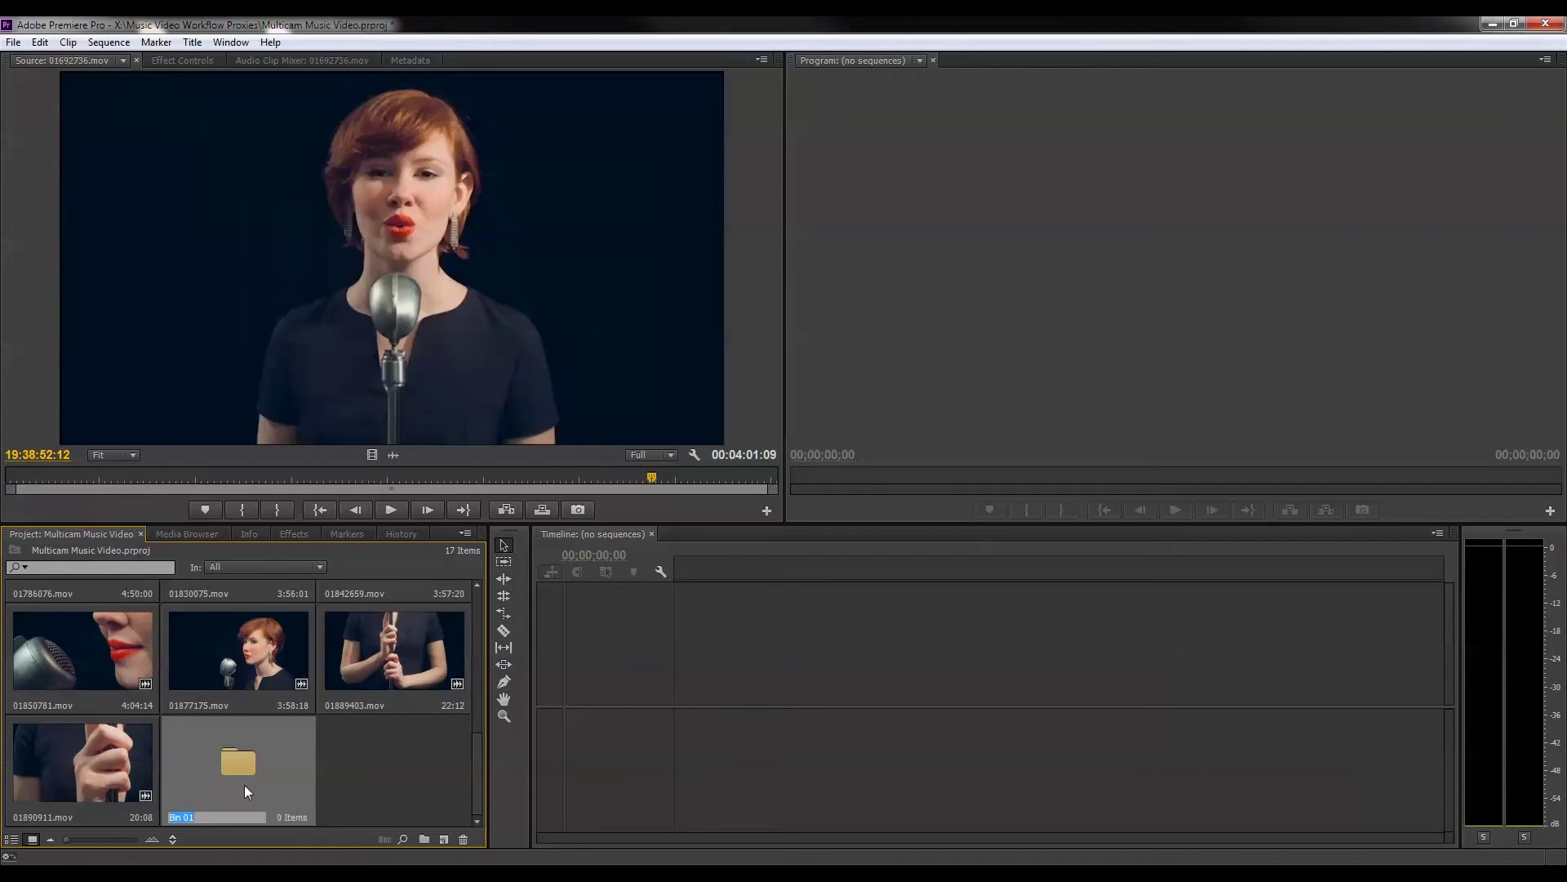
type("Selects")
left_click(343, 789)
double_click(237, 755)
left_click_drag(372, 121, 1042, 141)
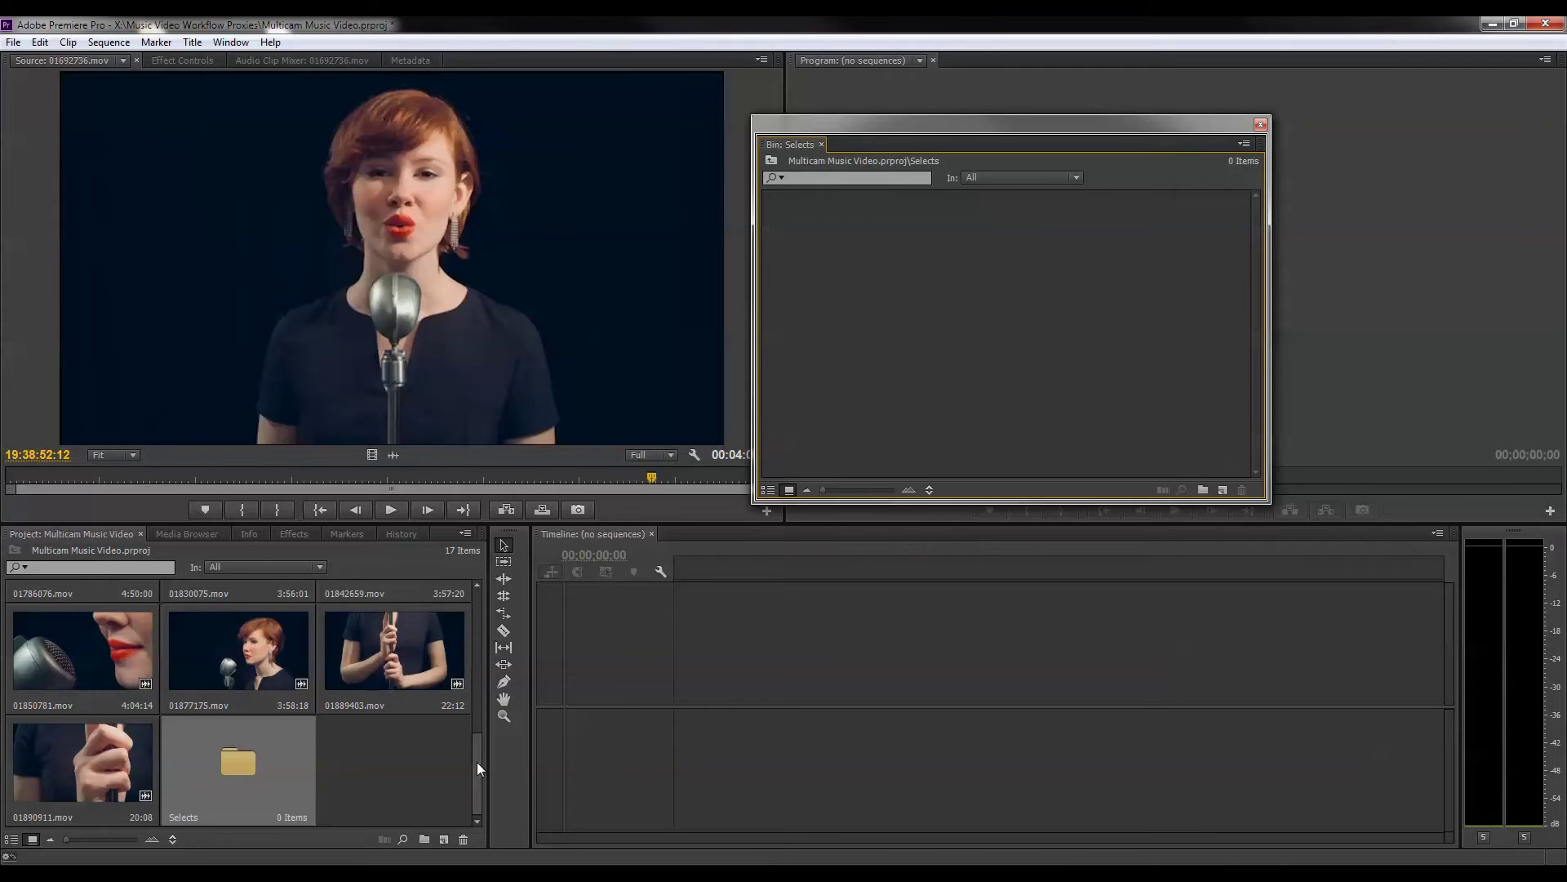
Step: Move six clips, including 01701989.mov, 01746093.mov and 01767767.mov, into the Selects bin
left_click_drag(477, 762, 475, 596)
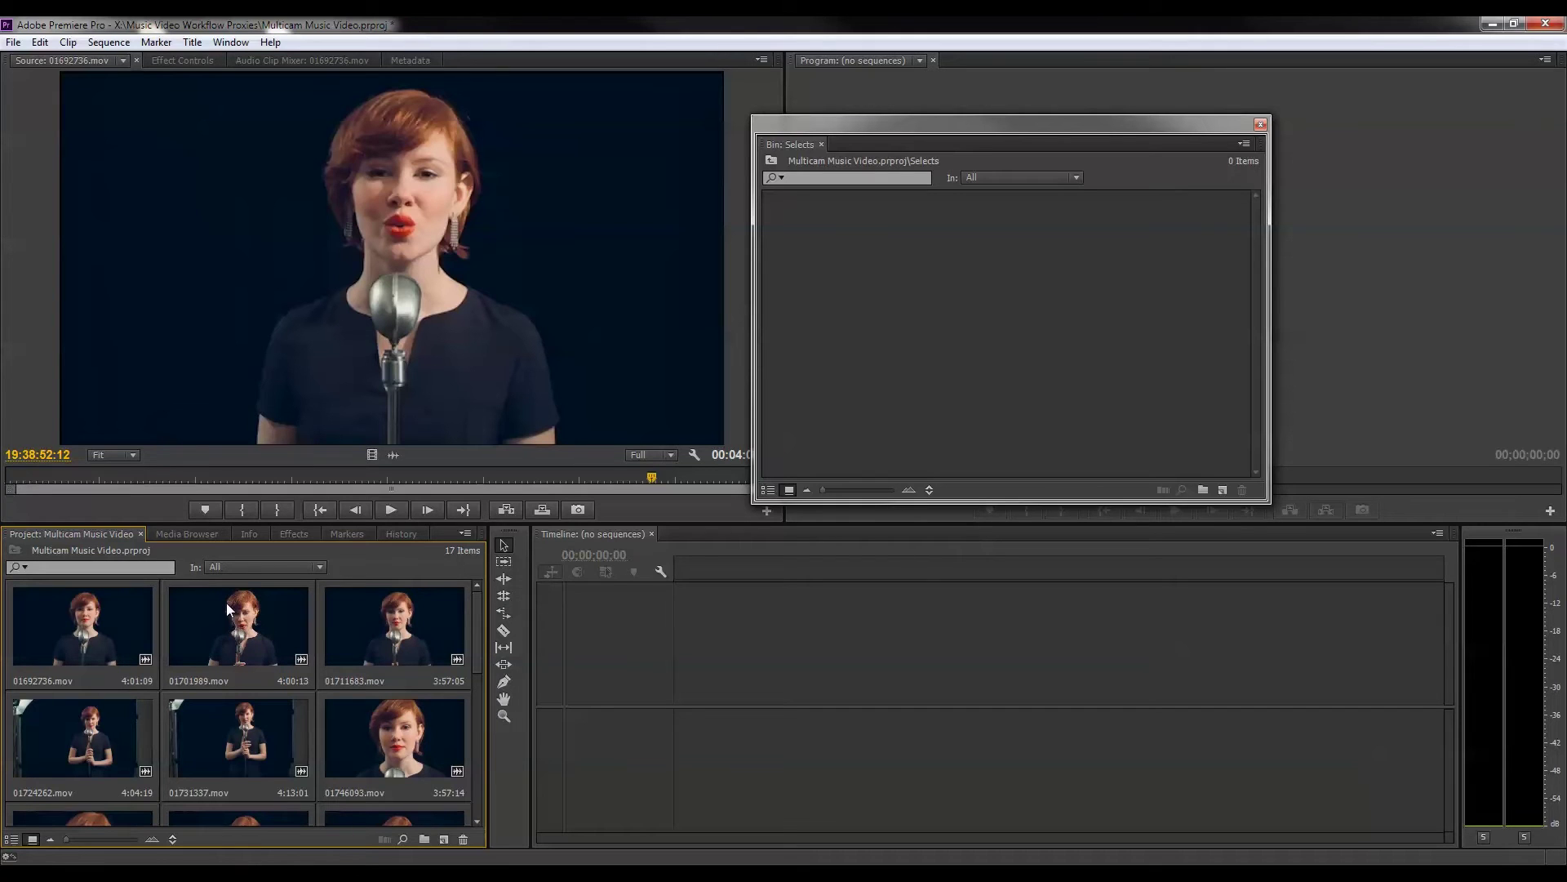
left_click_drag(227, 602, 856, 316)
left_click_drag(394, 735, 983, 353)
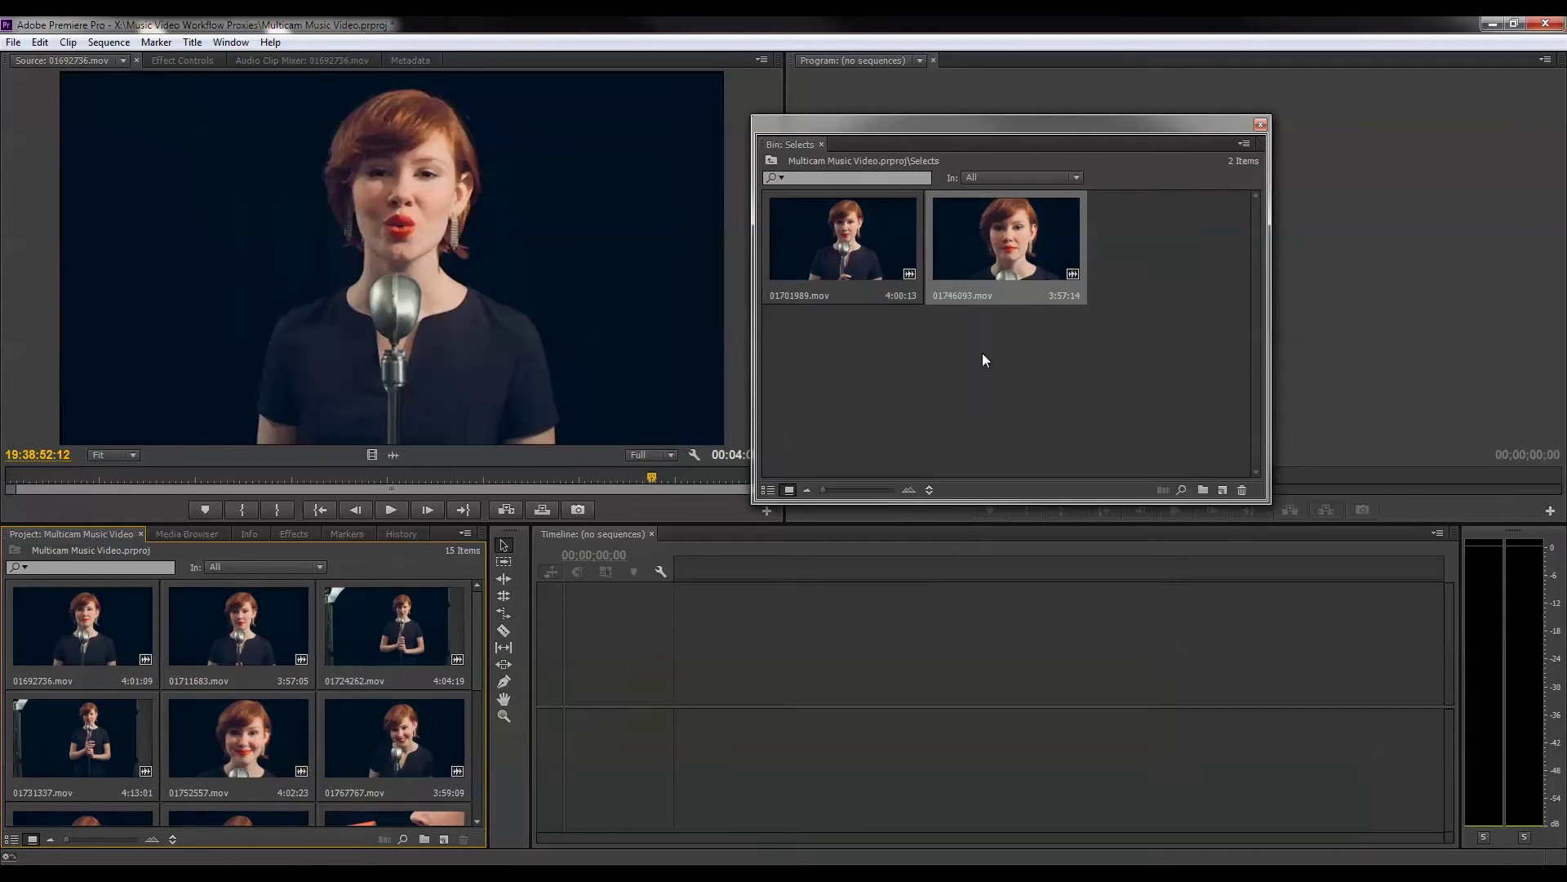
scroll(477, 645, "down", 2)
left_click_drag(409, 730, 914, 409)
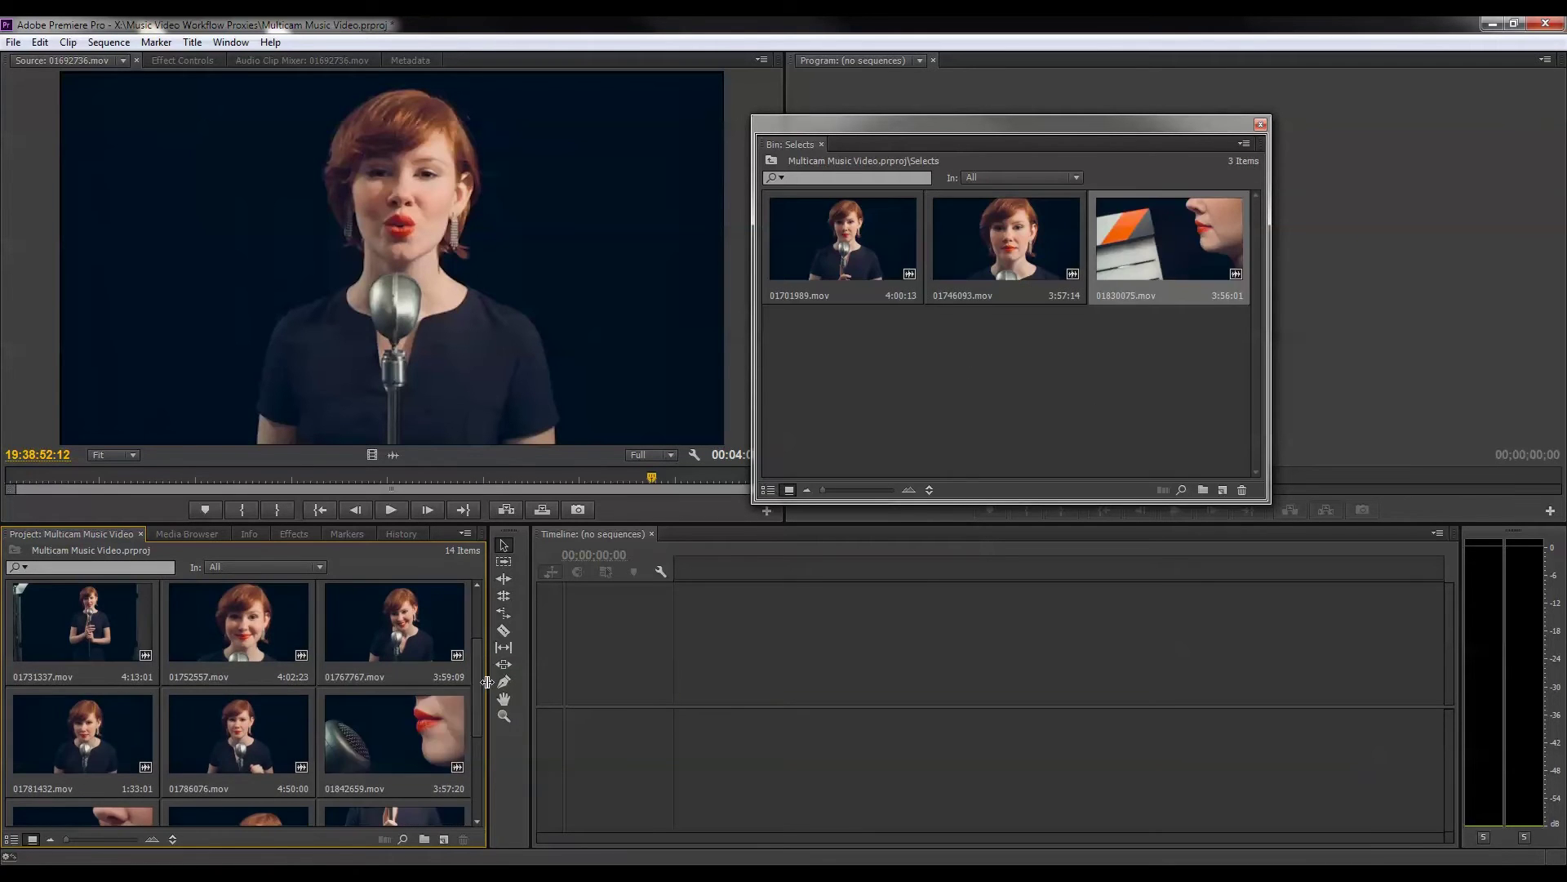
scroll(487, 682, "down", 3)
left_click_drag(238, 678, 971, 382)
scroll(478, 735, "up", 3)
left_click_drag(90, 719, 1018, 404)
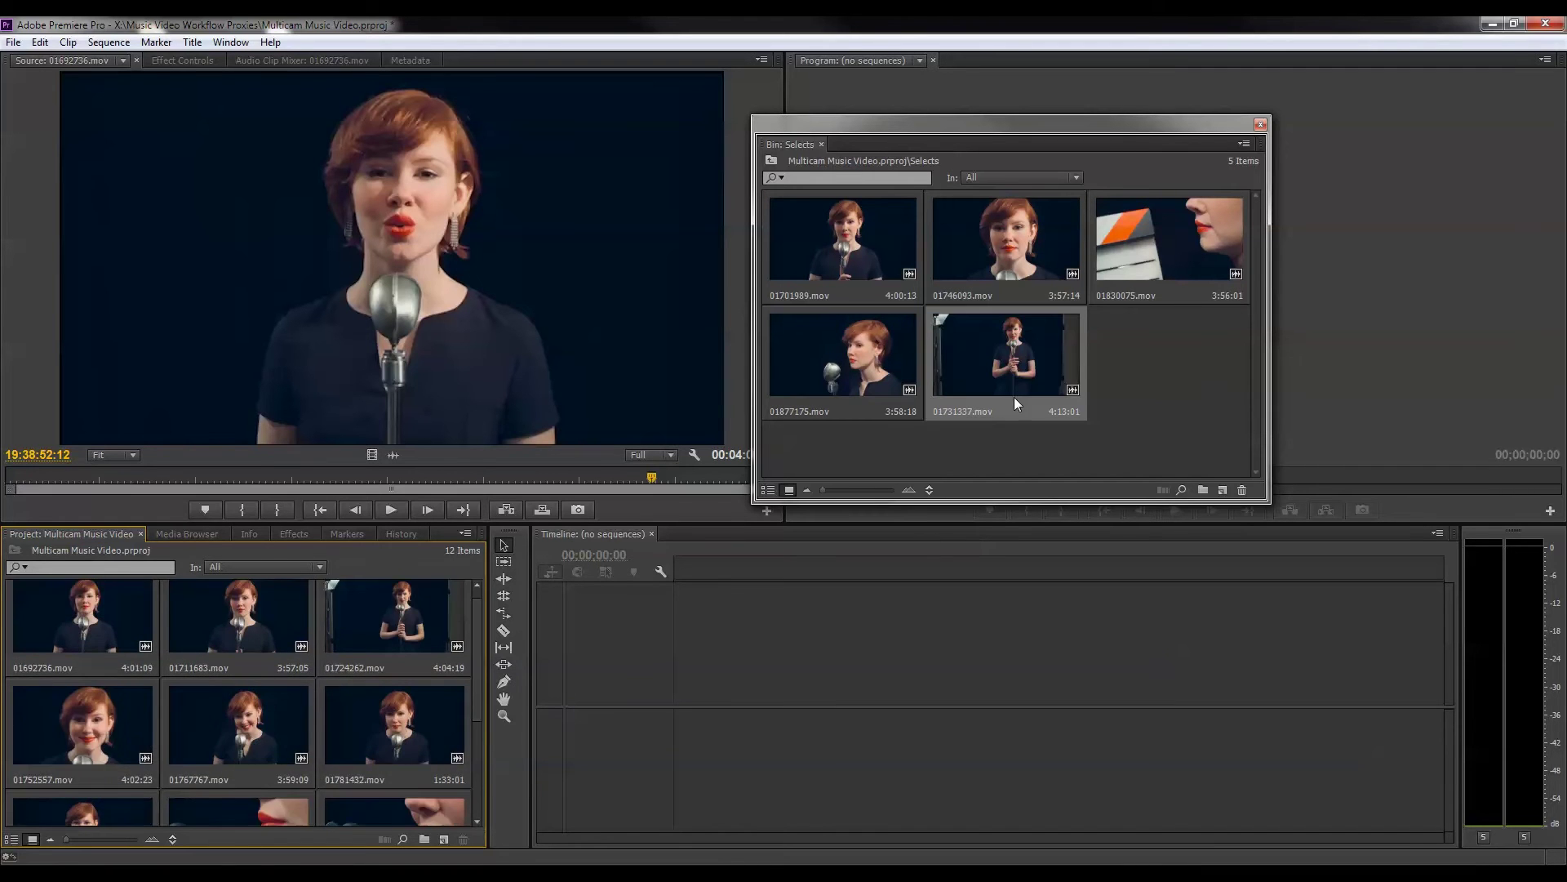
scroll(457, 701, "down", 1)
scroll(467, 711, "up", 1)
scroll(477, 680, "down", 1)
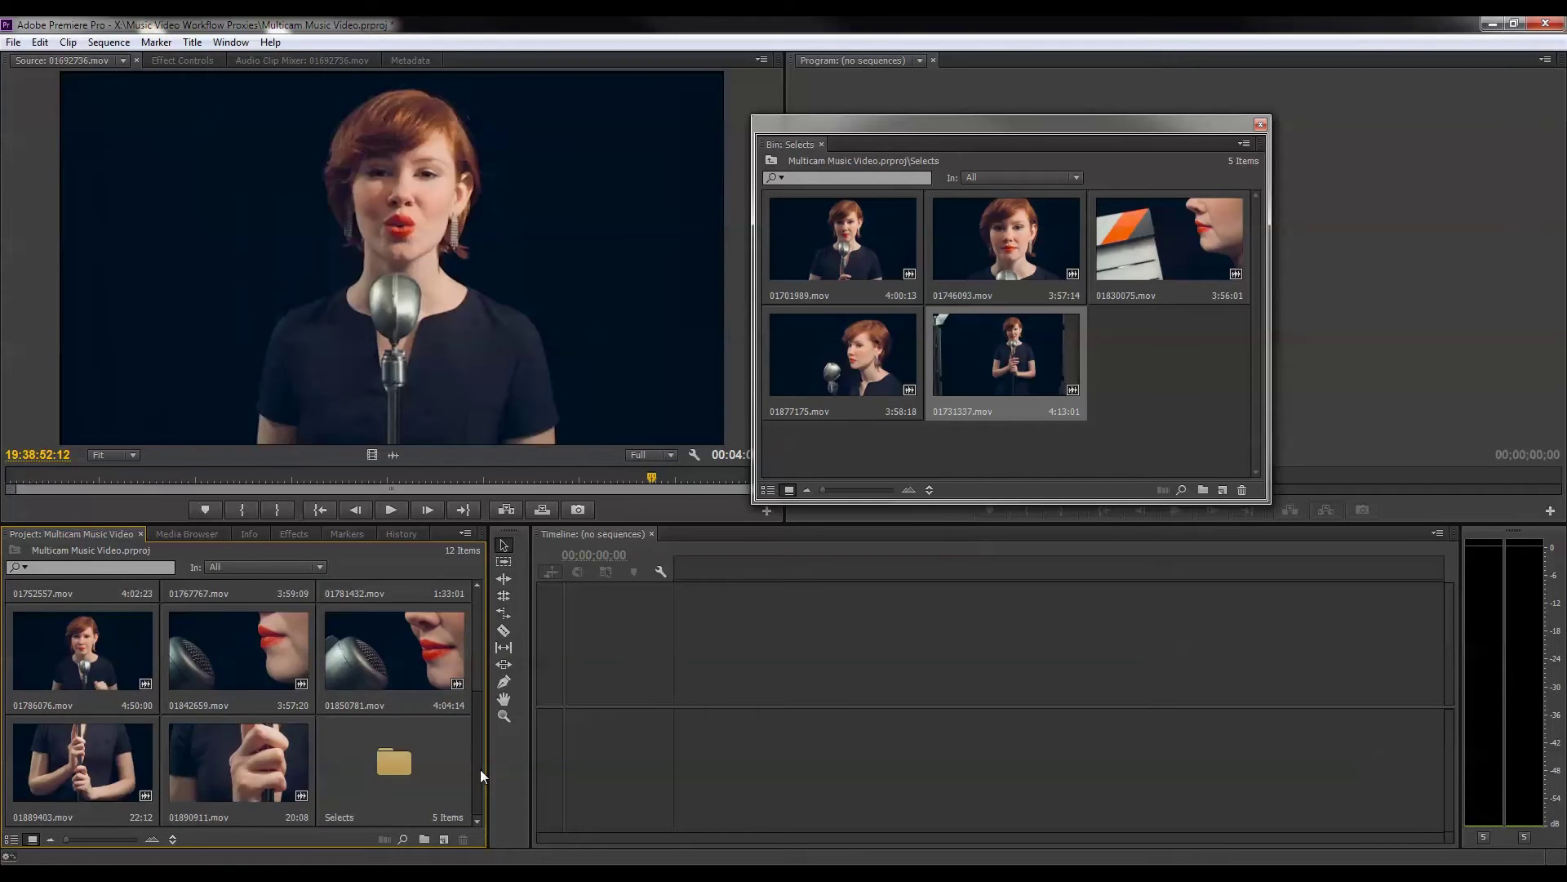
scroll(480, 769, "up", 1)
scroll(471, 605, "up", 1)
left_click_drag(301, 790, 1145, 424)
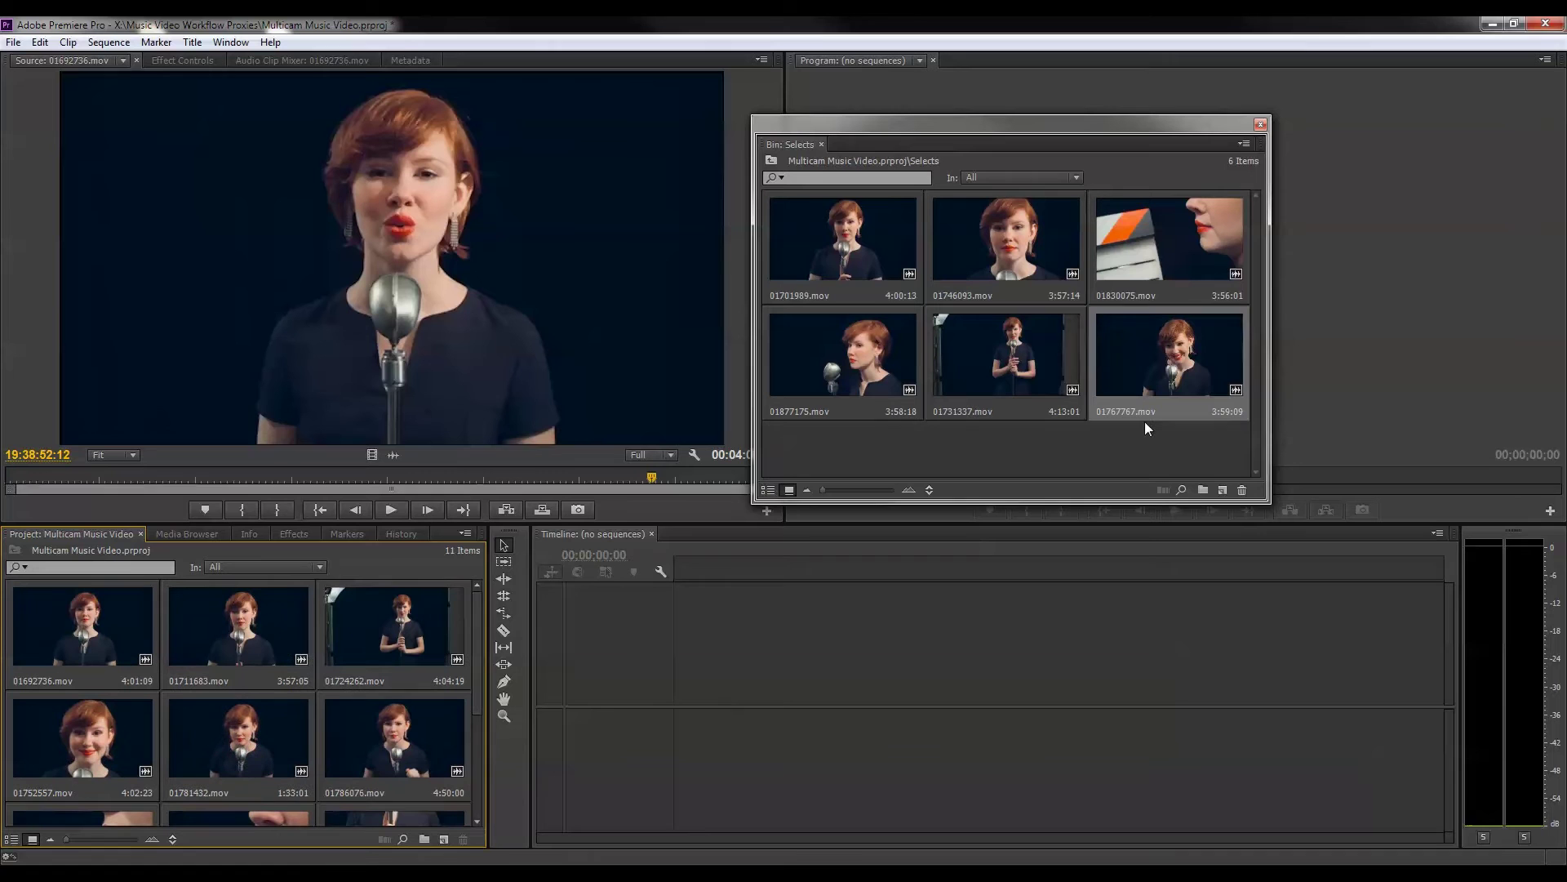
Step: Clear the bin selection, reposition the Selects window and enlarge it to four columns
left_click(1130, 453)
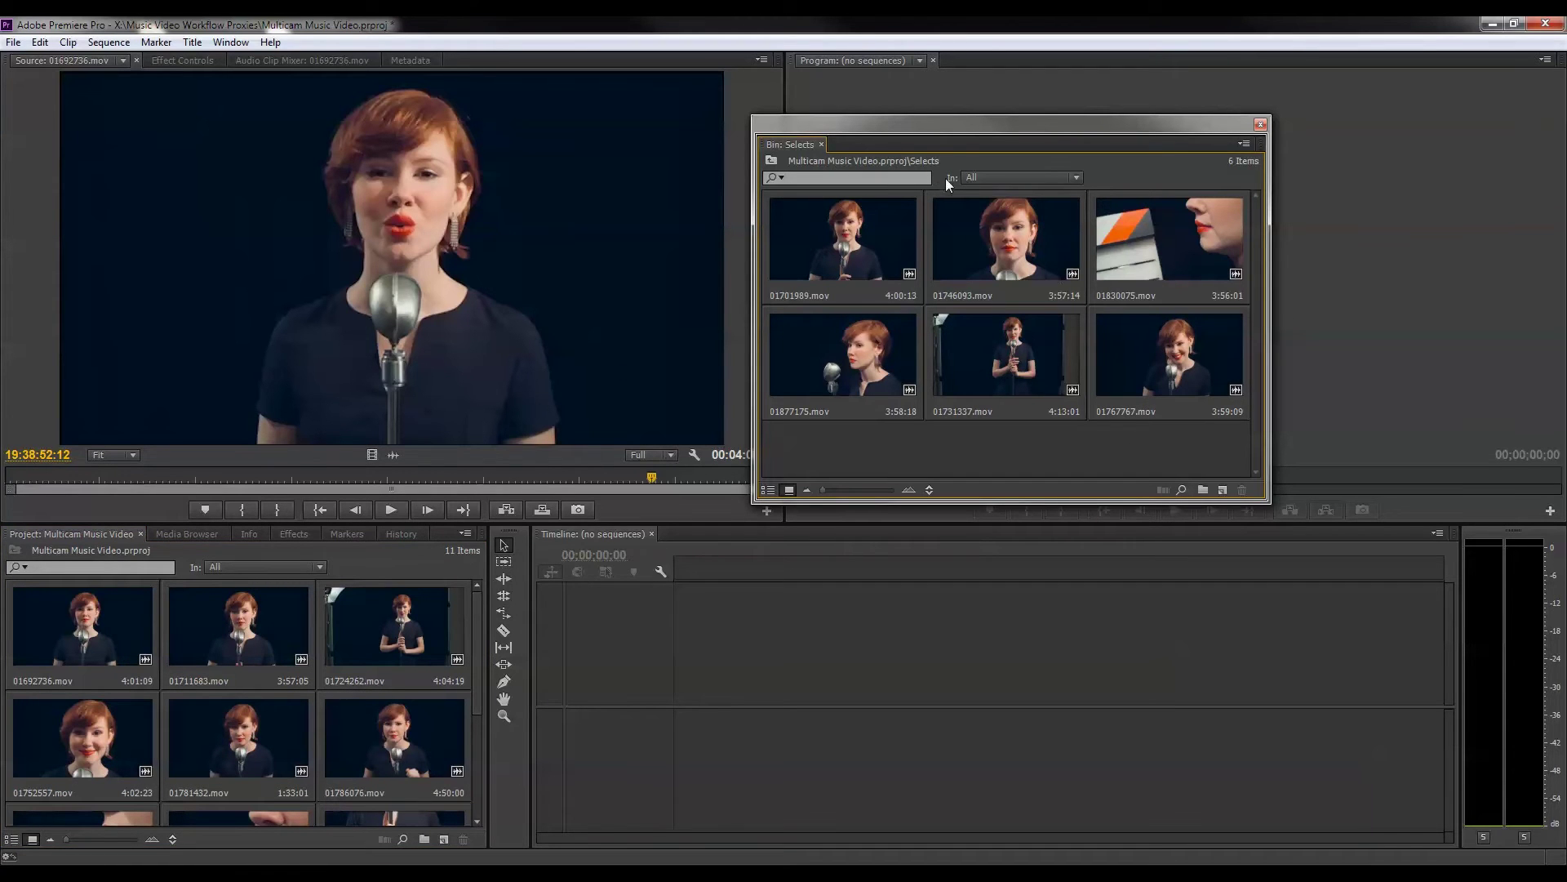
left_click_drag(962, 129, 905, 108)
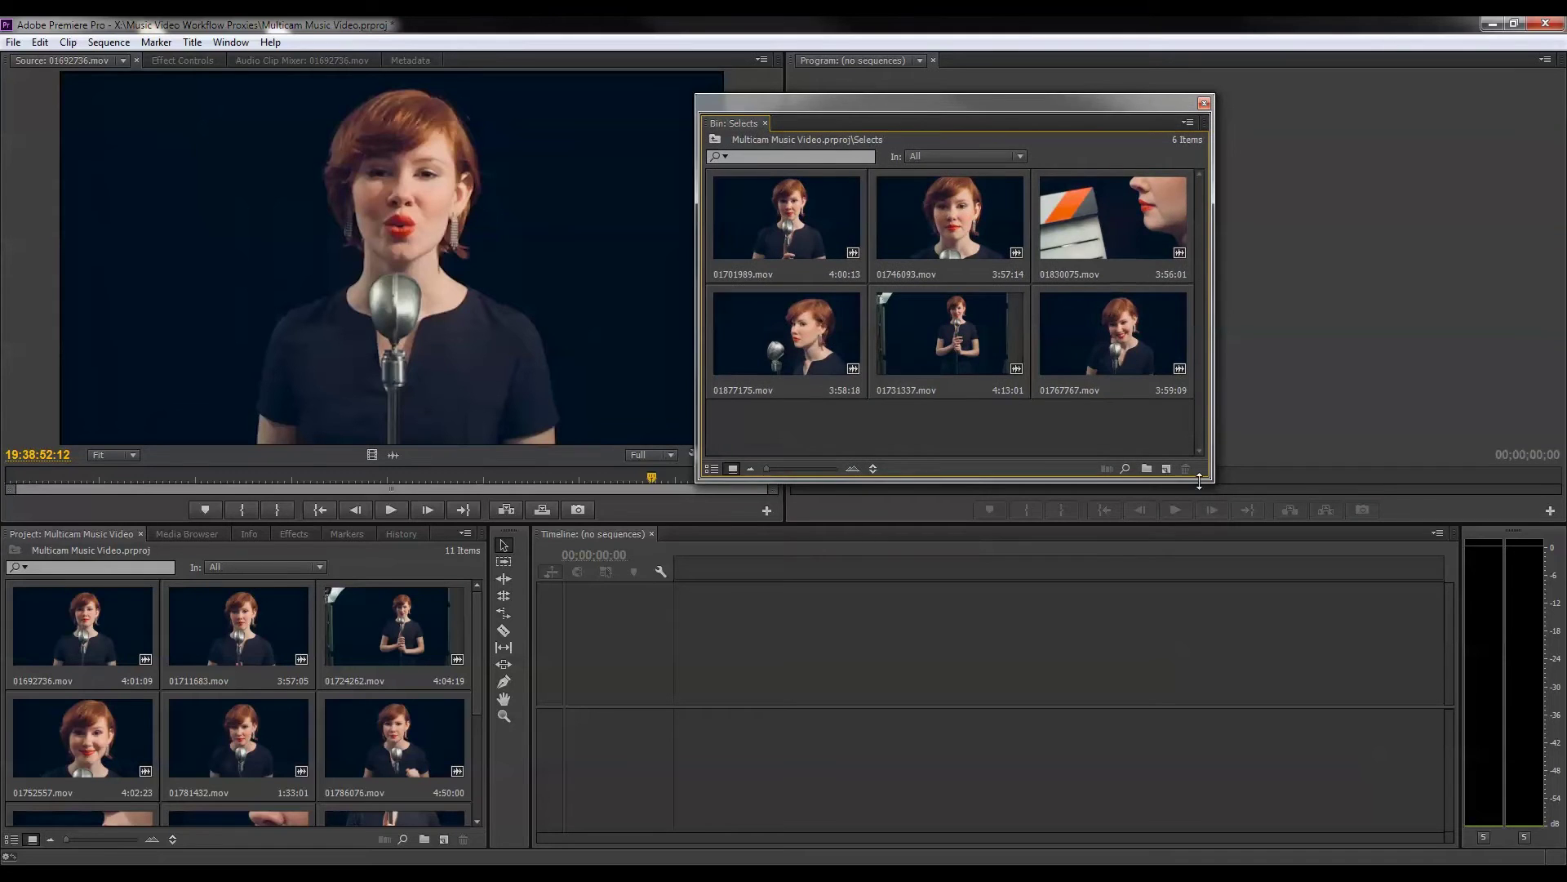
left_click_drag(1214, 483, 1254, 586)
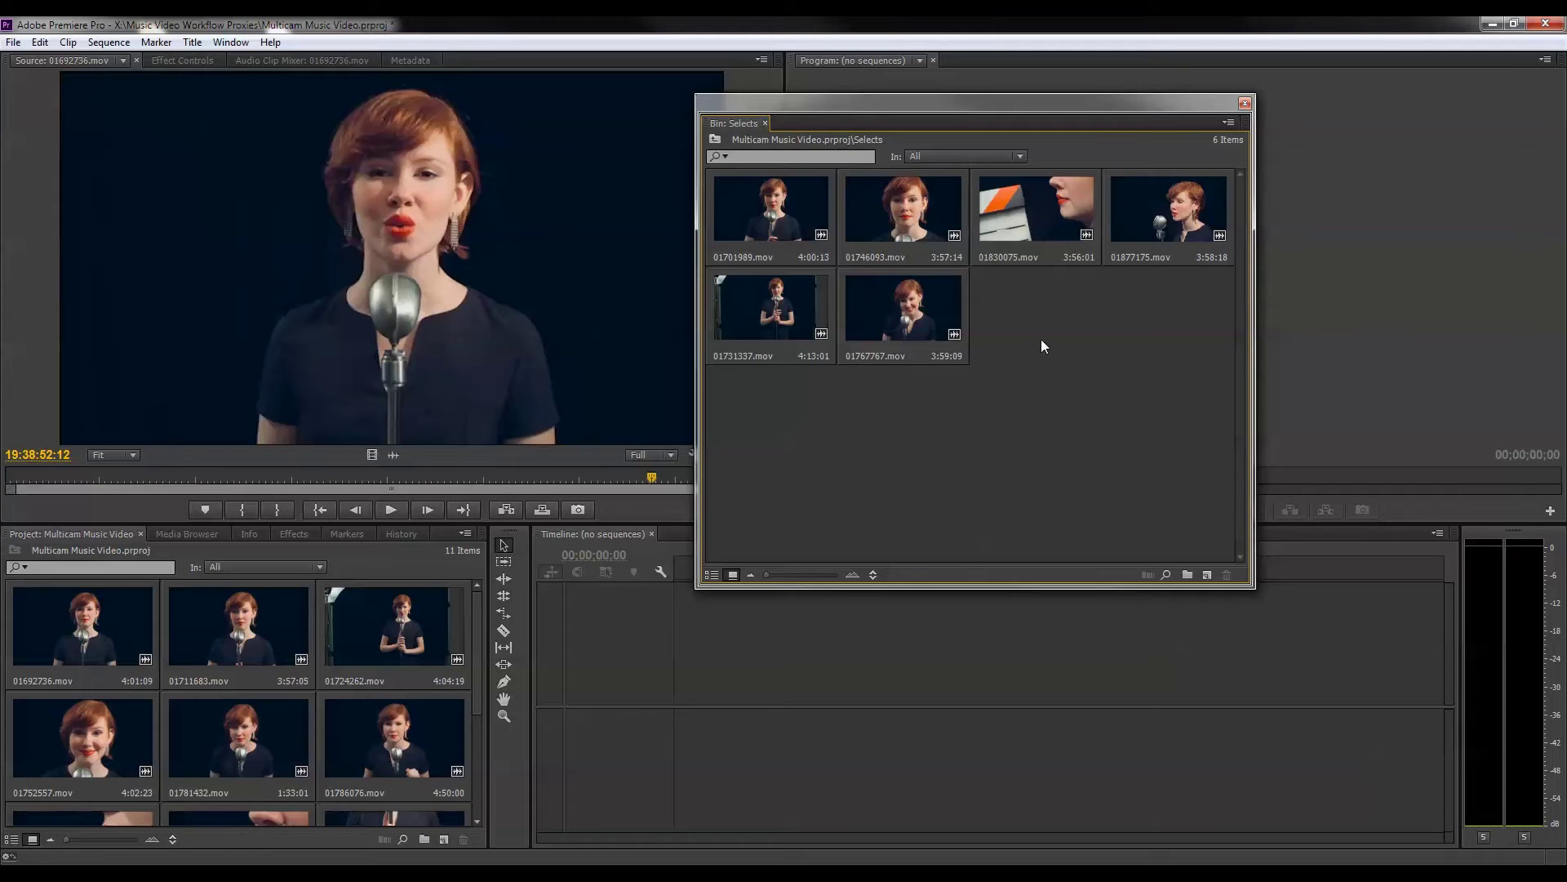
Step: Import Bye Bye.wav into the Selects bin and select all seven bin items
right_click(1009, 406)
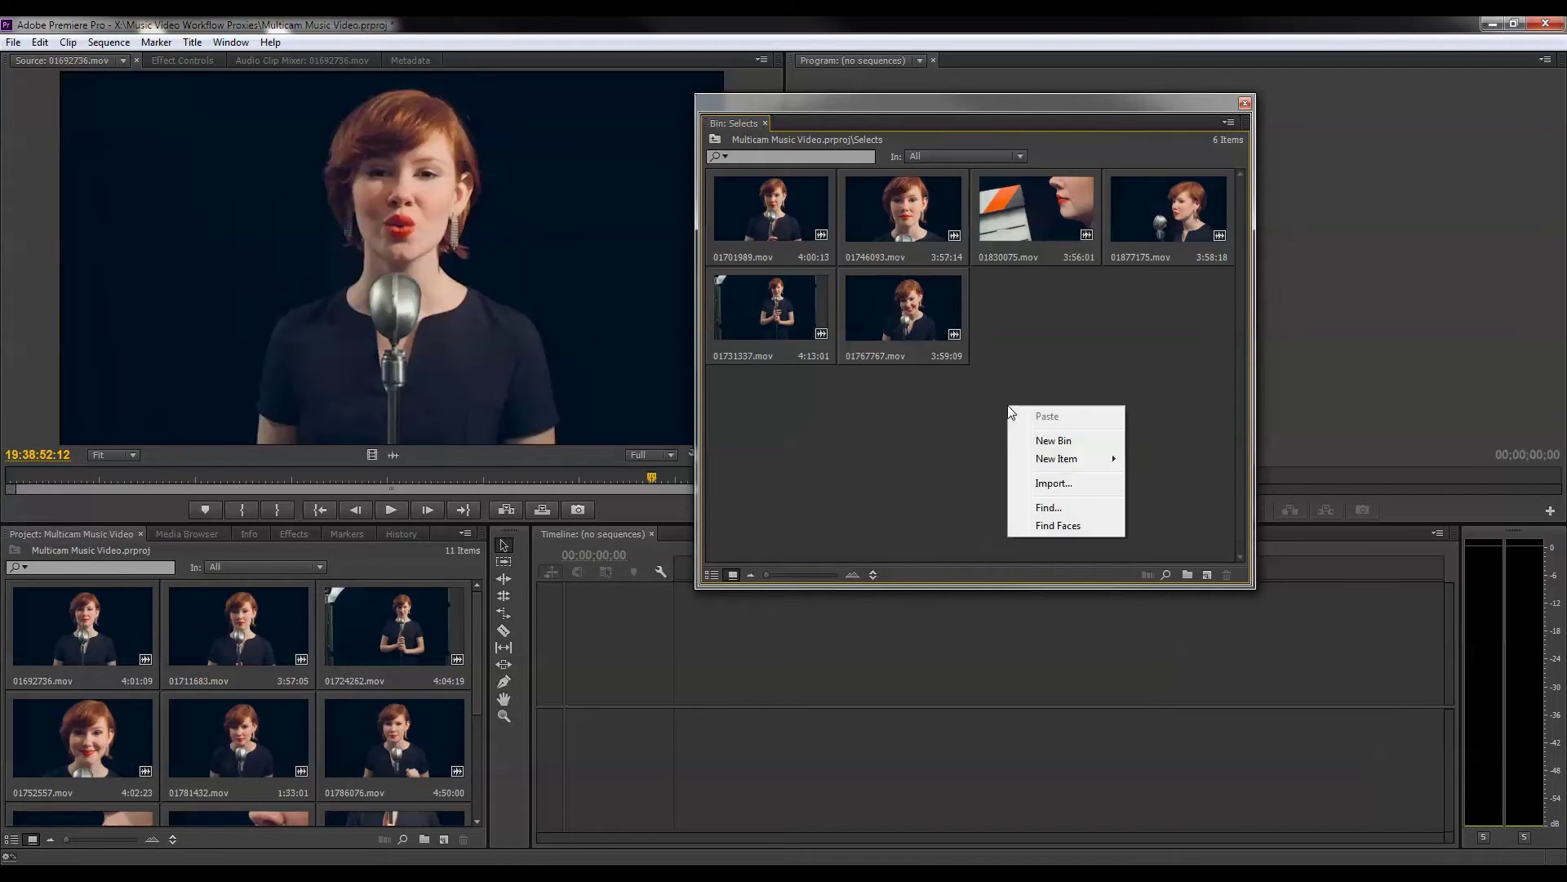
left_click(1053, 484)
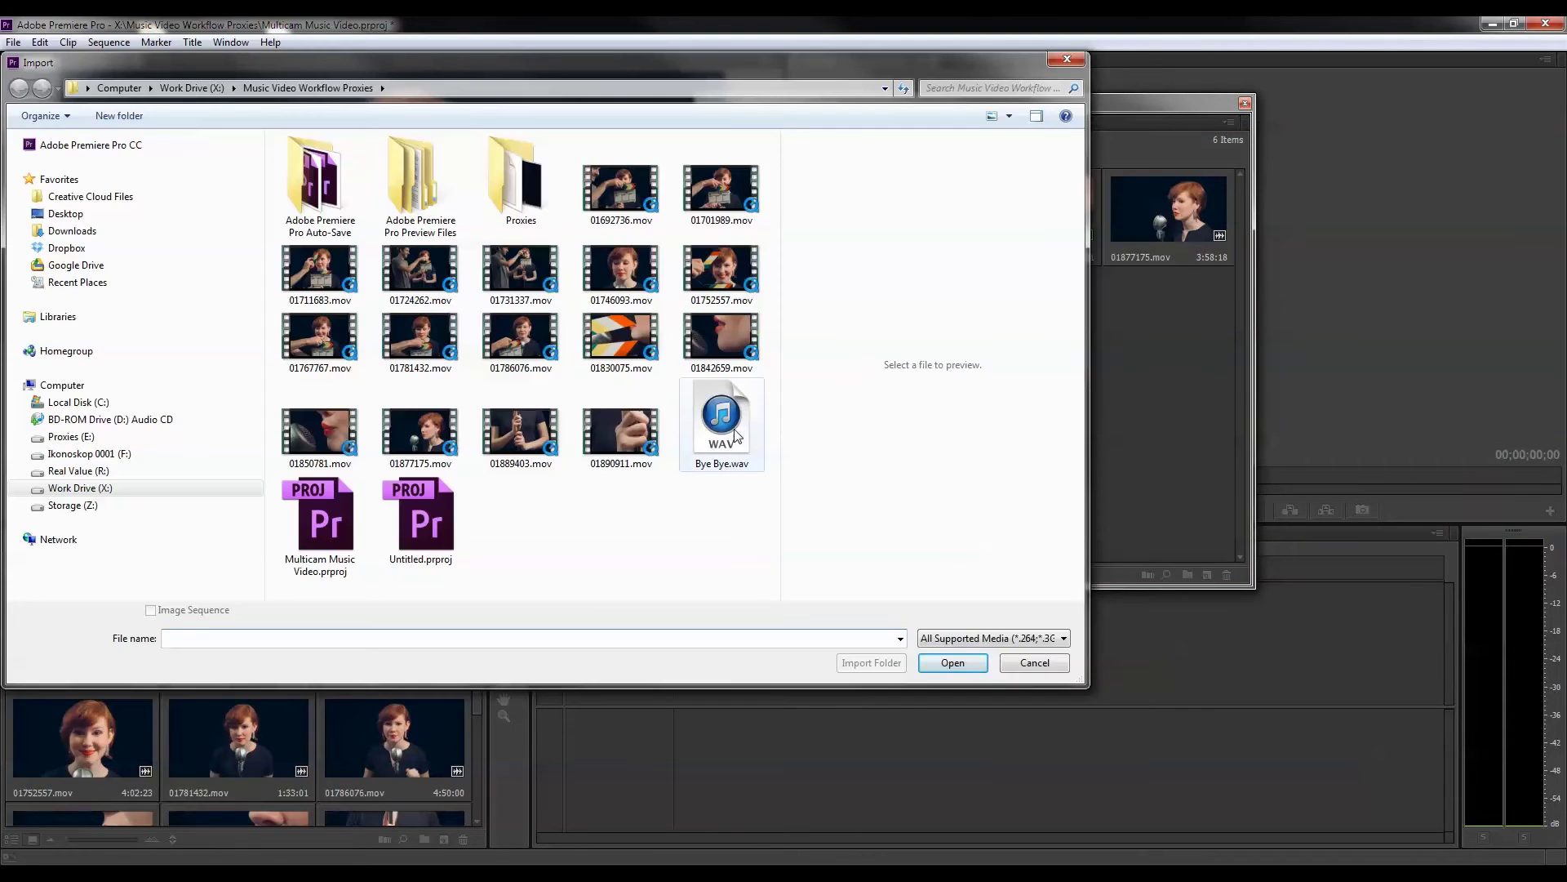
left_click(734, 435)
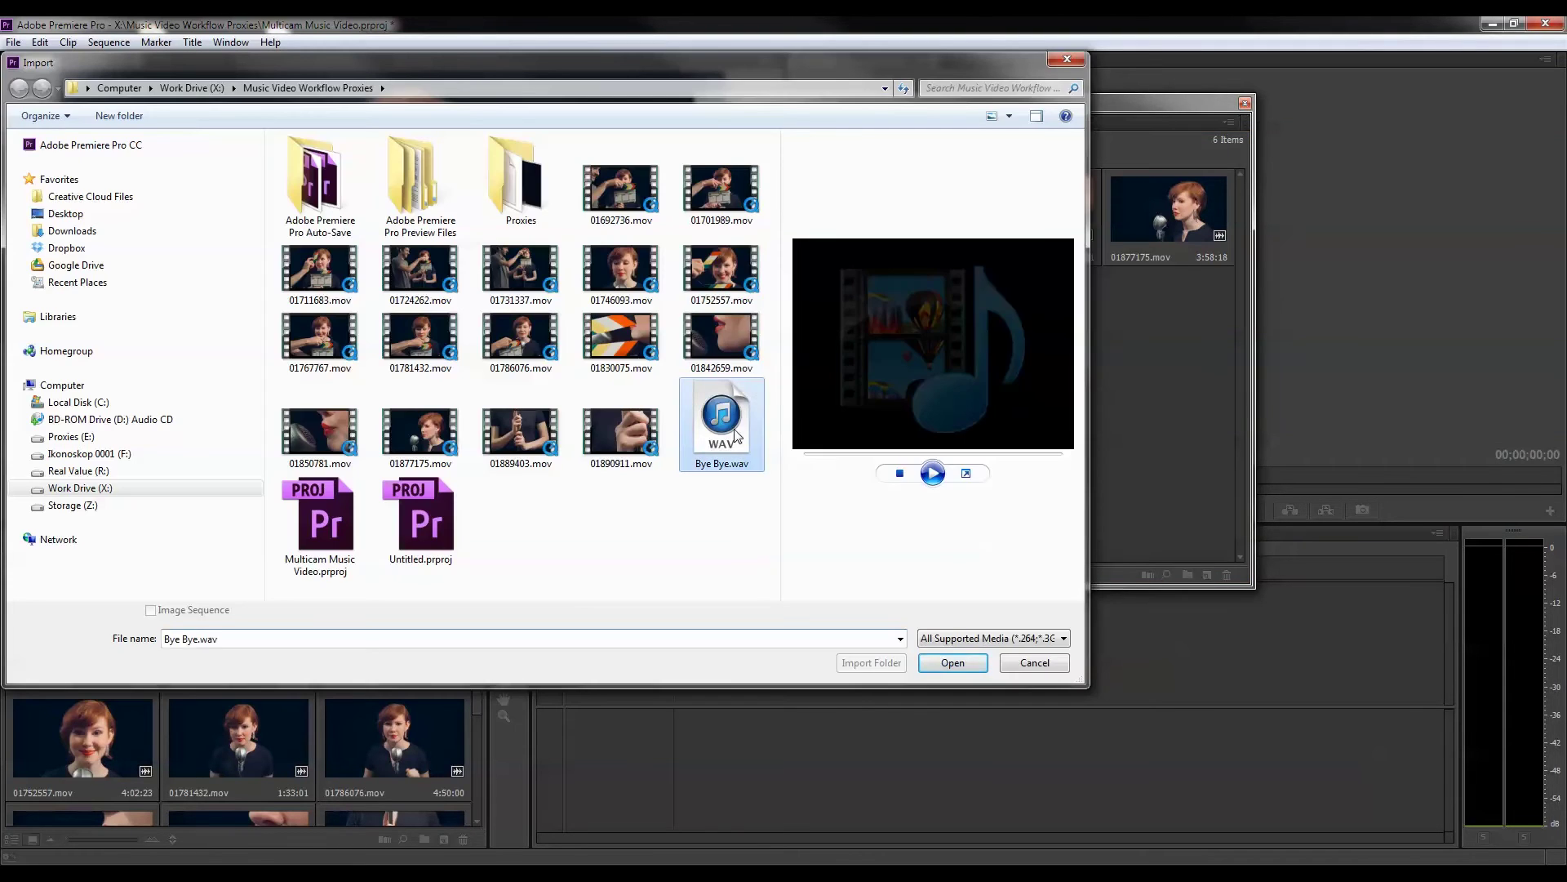
left_click(960, 661)
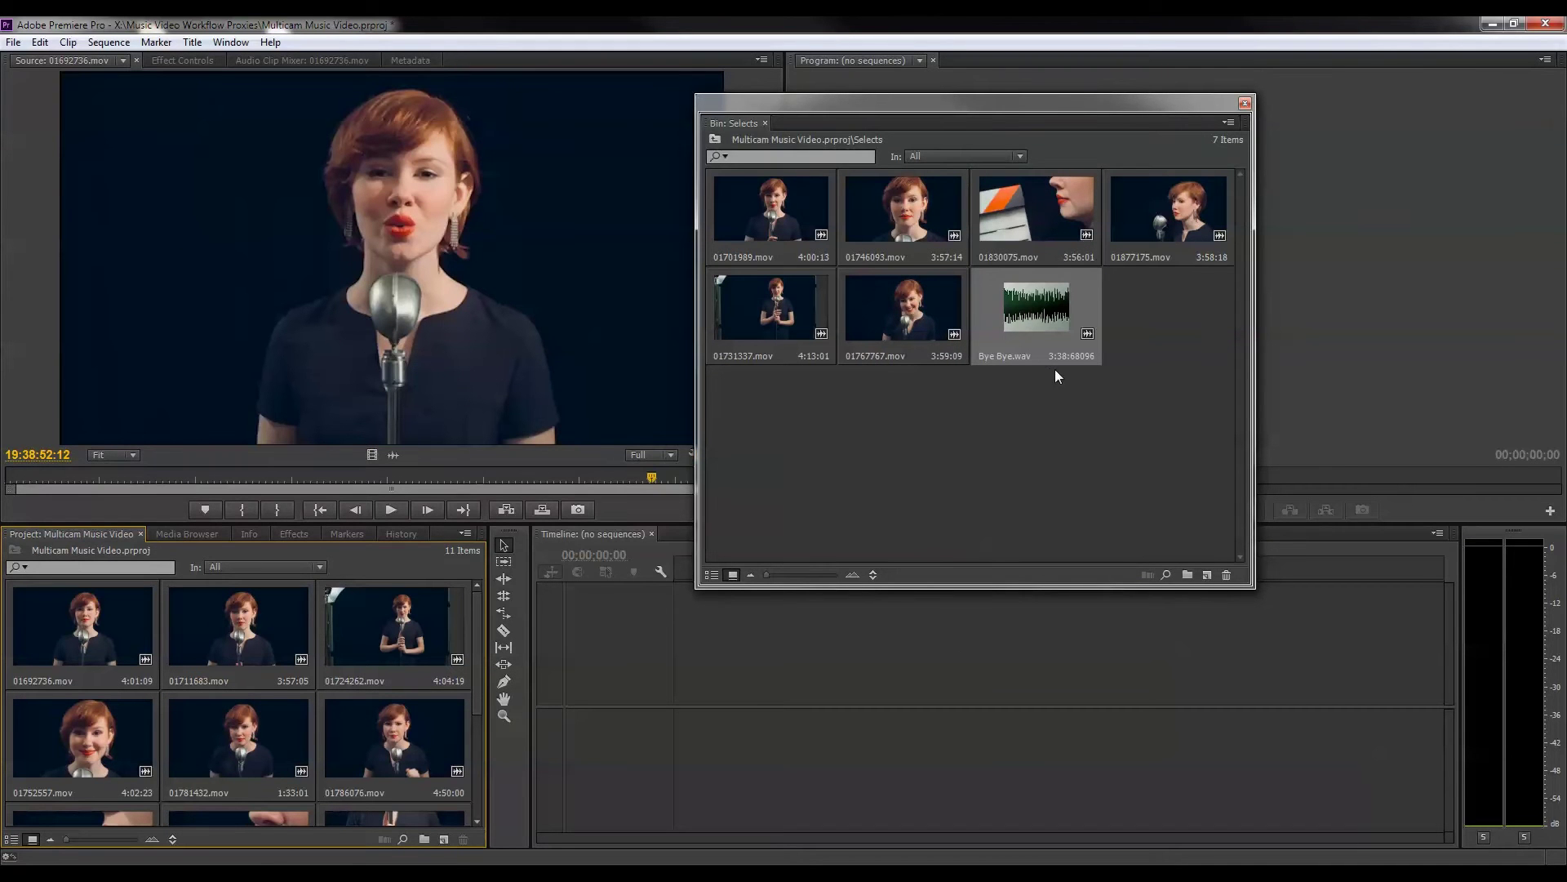
left_click_drag(880, 103, 849, 127)
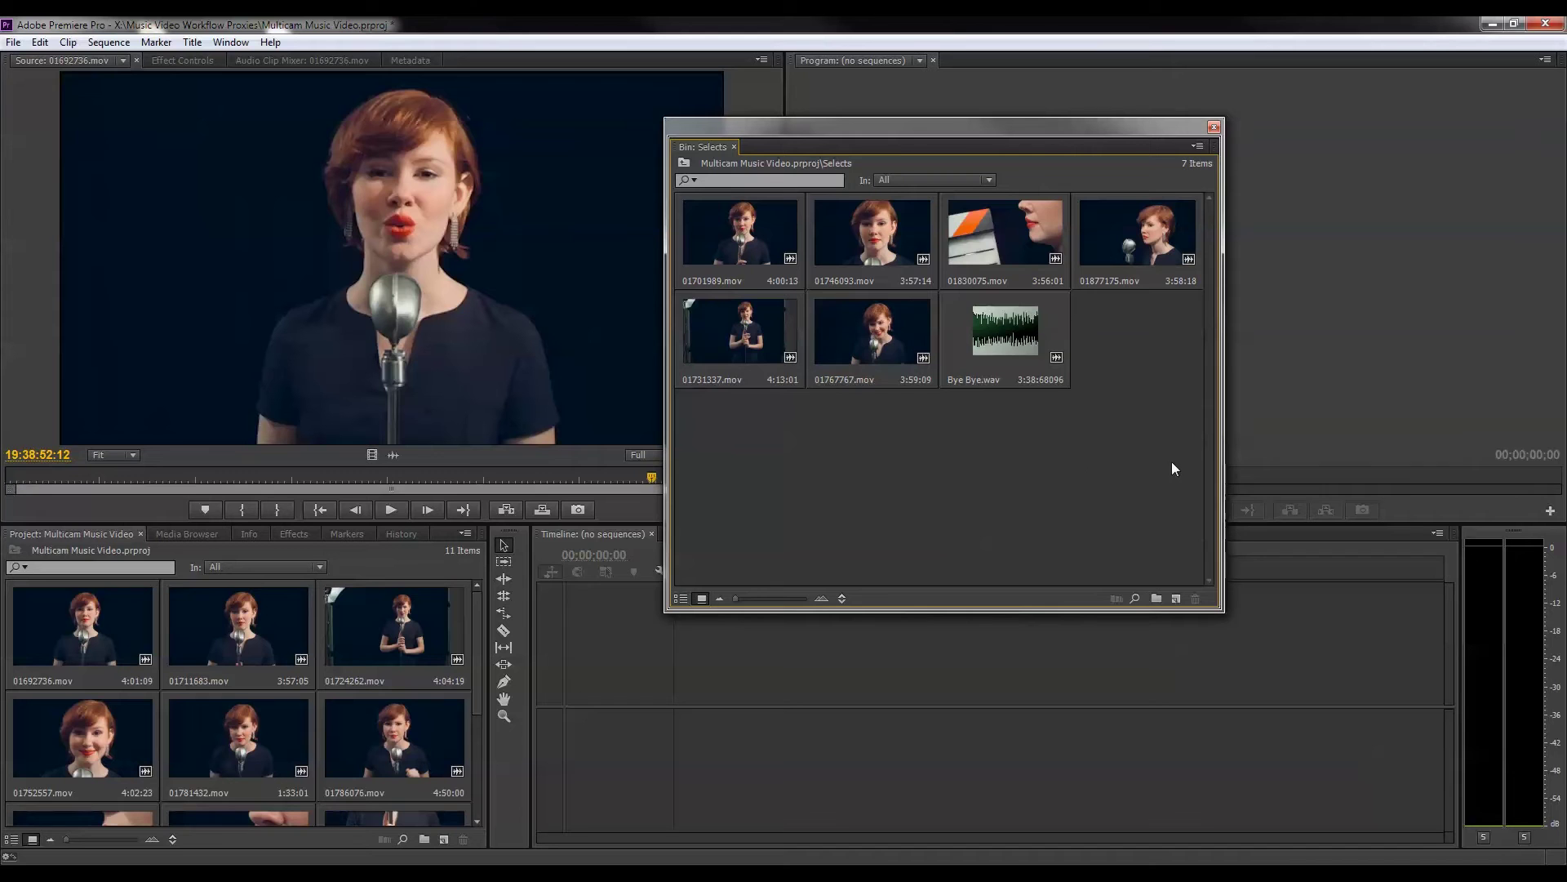
left_click_drag(1166, 467, 752, 237)
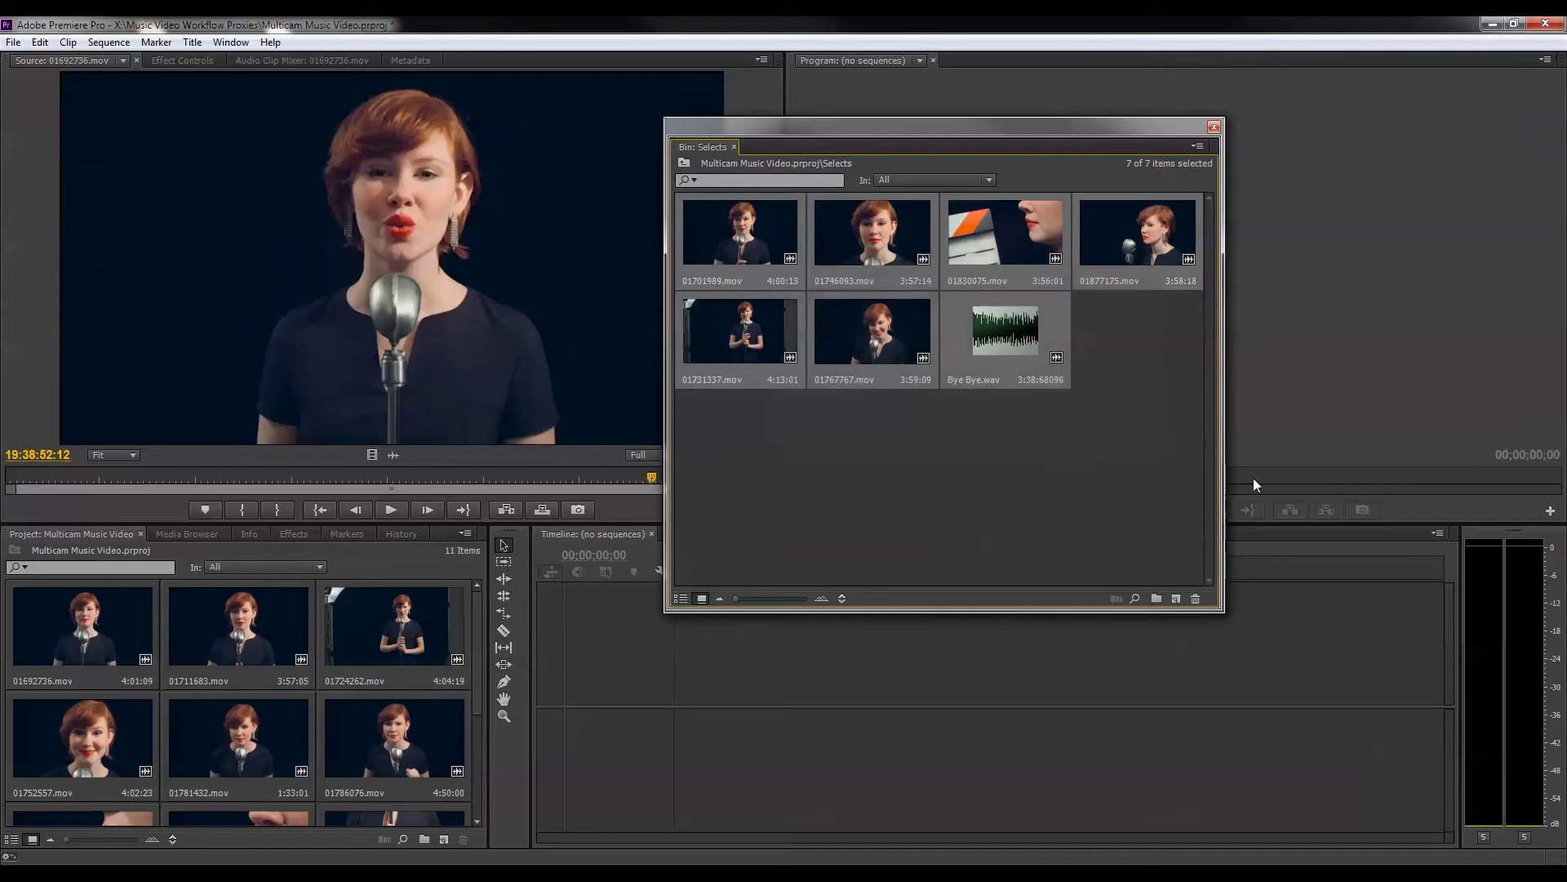
Step: Open Create Multi-Camera Source Sequence for the selected items and choose Custom naming
right_click(957, 326)
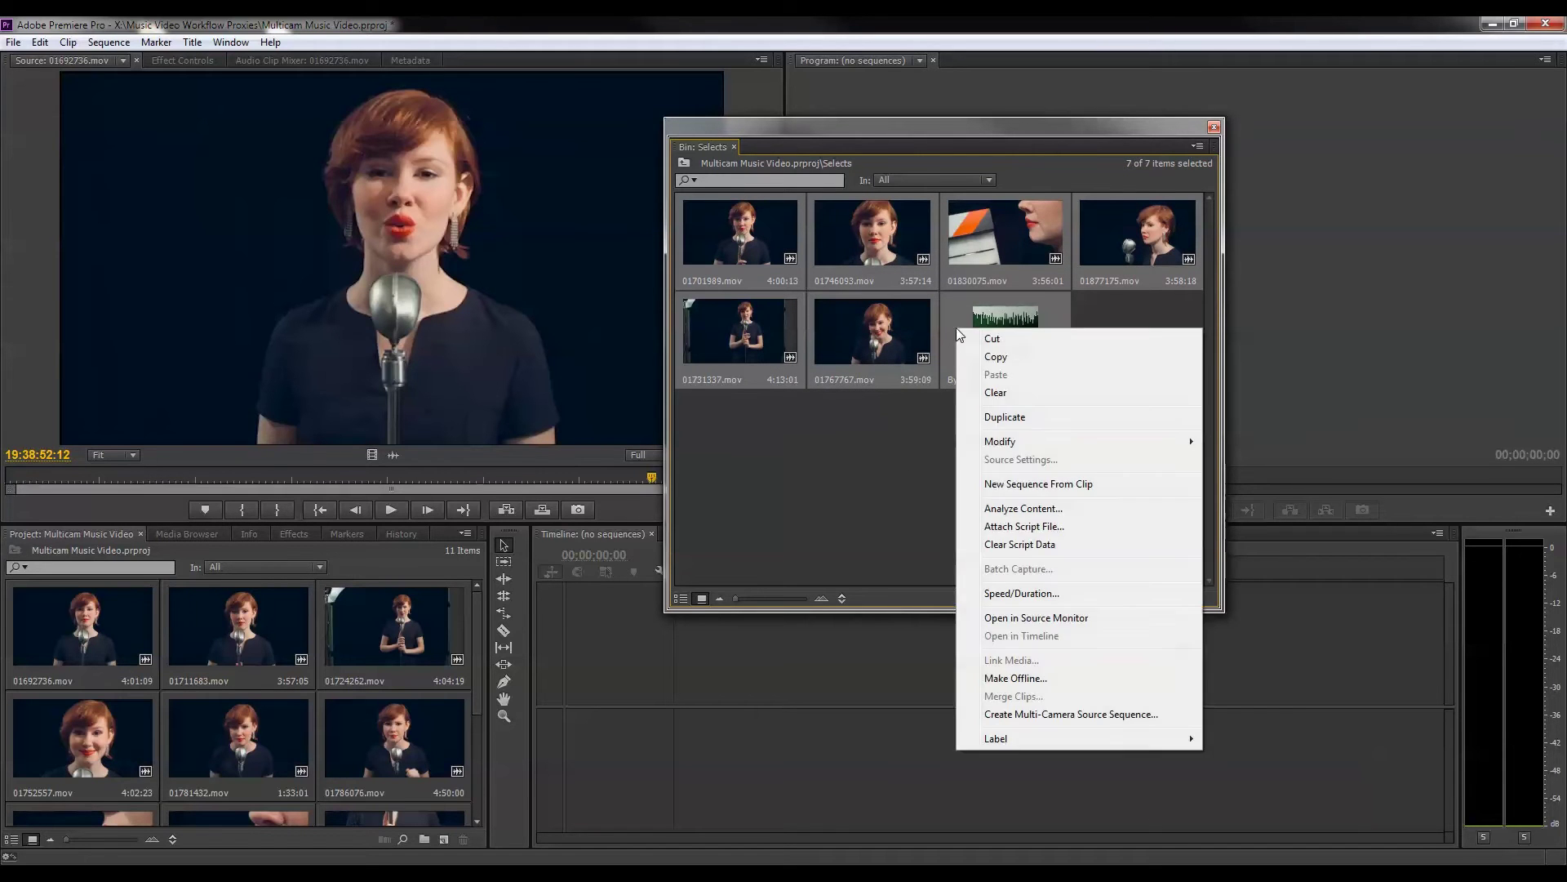
left_click(1068, 715)
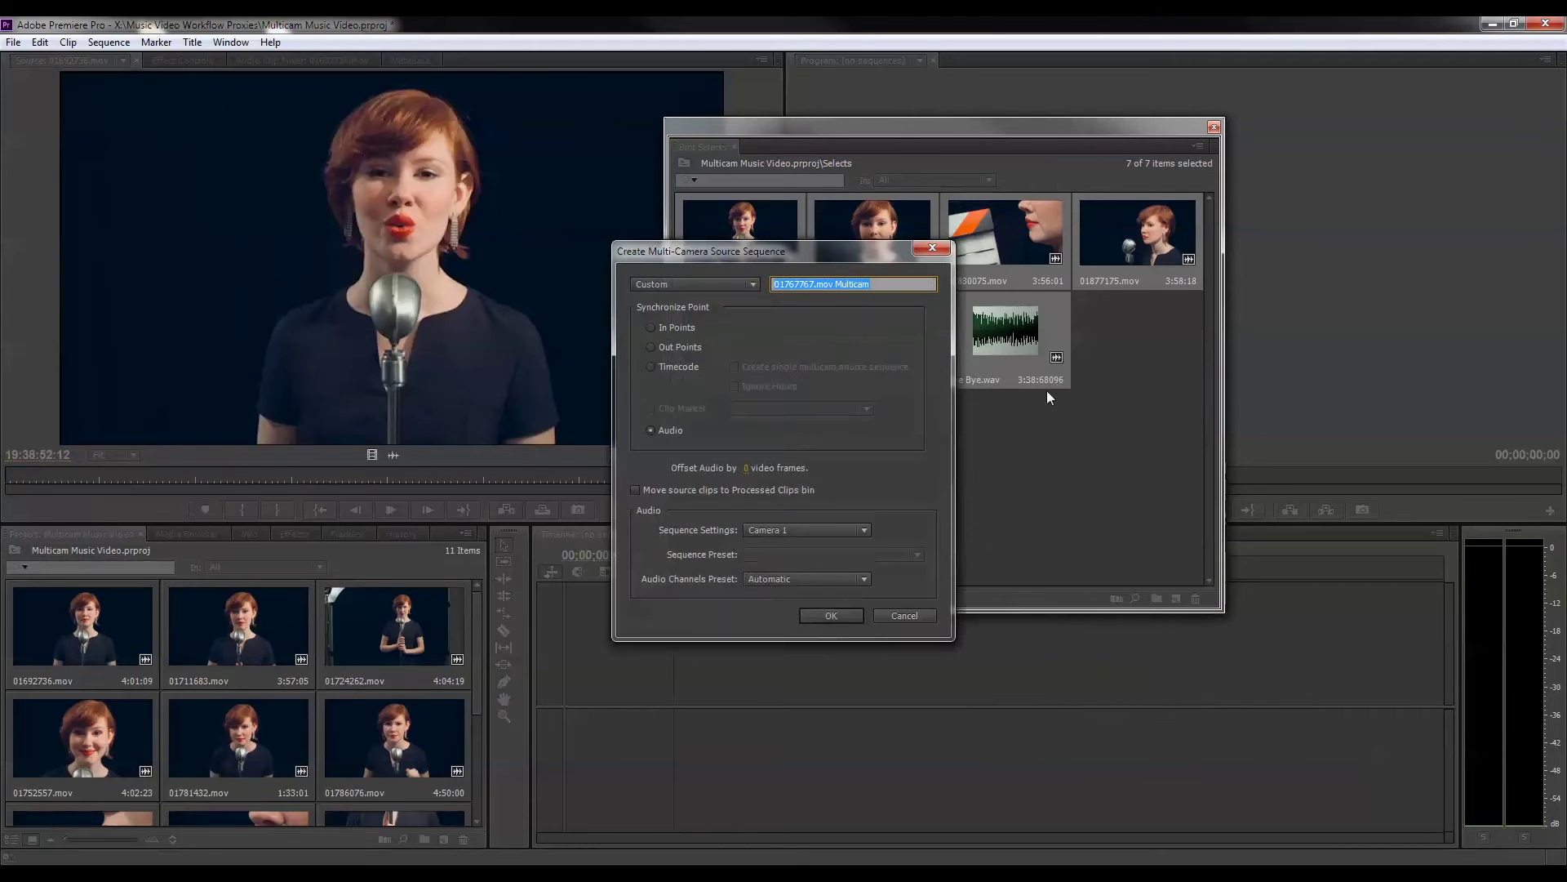
left_click_drag(854, 256, 978, 245)
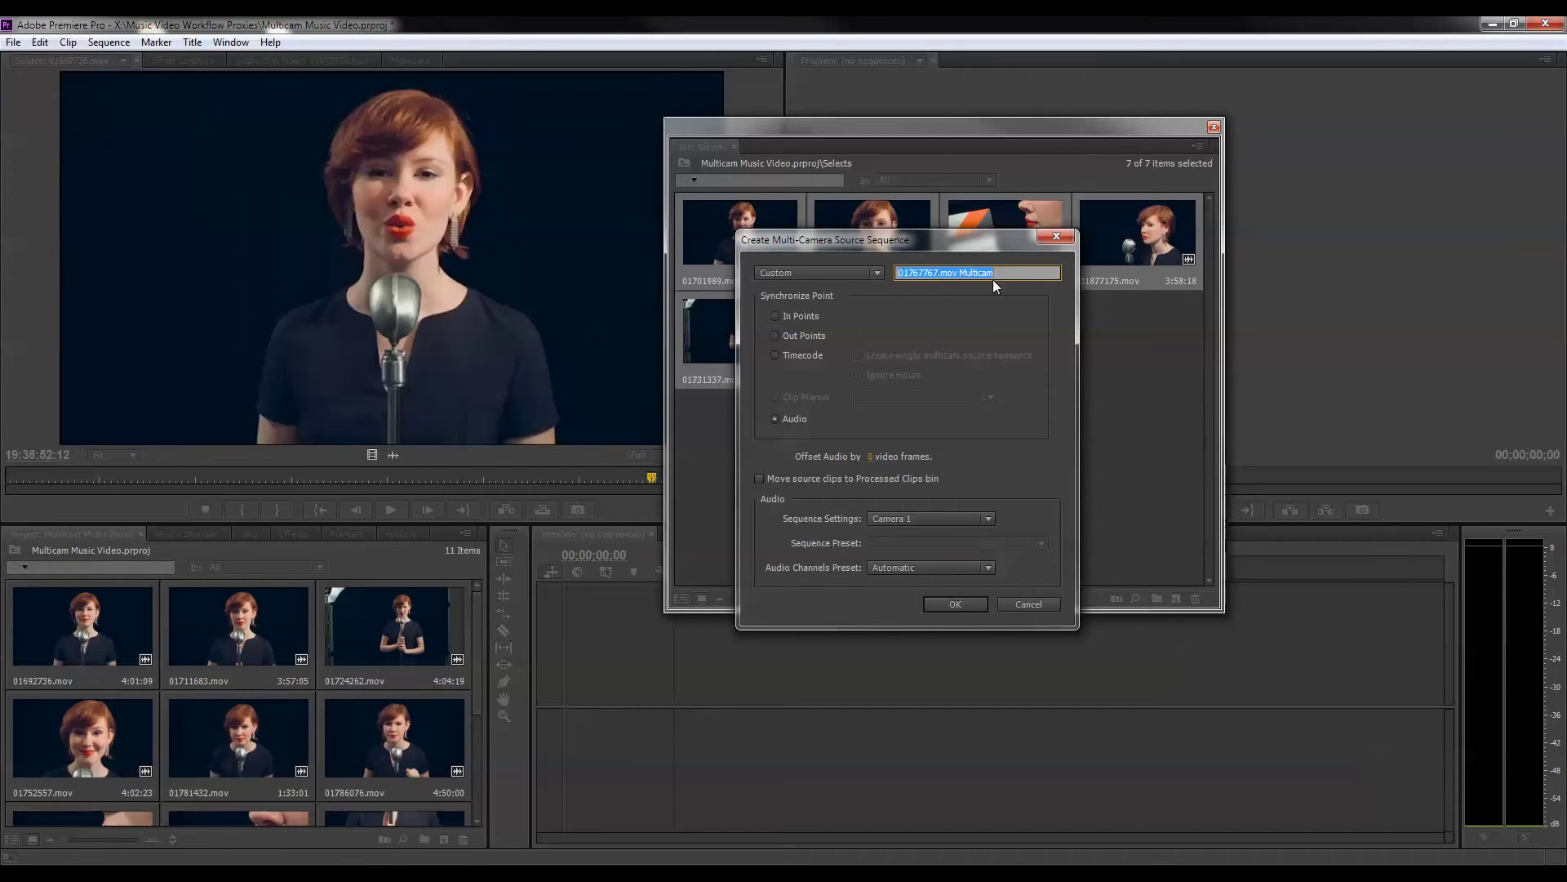
left_click(798, 272)
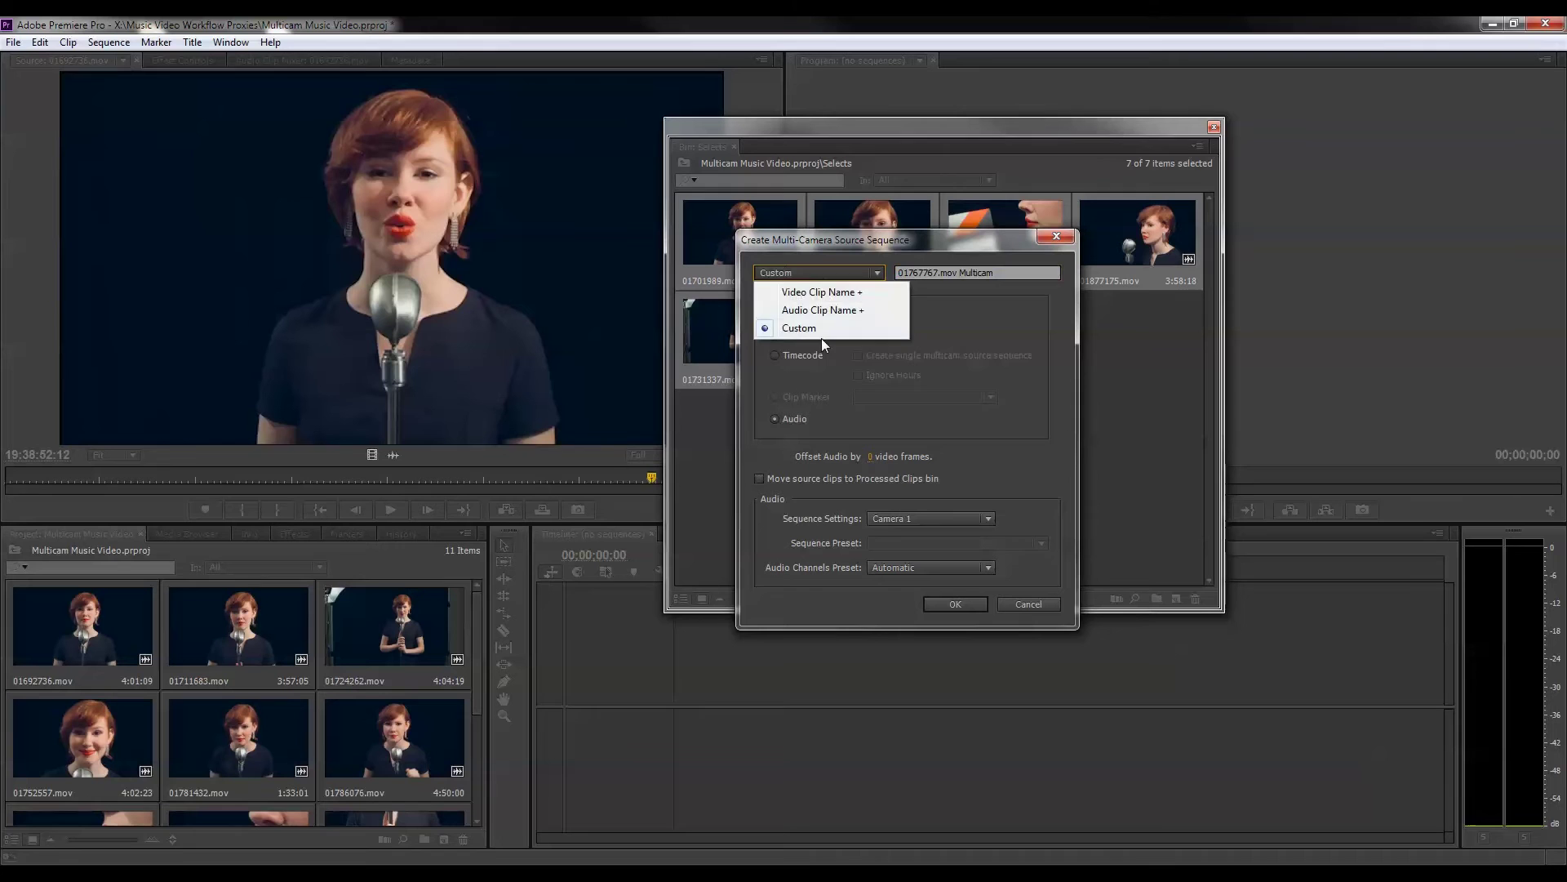
left_click(804, 326)
Step: Name the sequence 'Music Video Multicam' and create it with Audio sync
left_click_drag(1023, 273, 898, 273)
left_click(948, 272)
key("BackSpace")
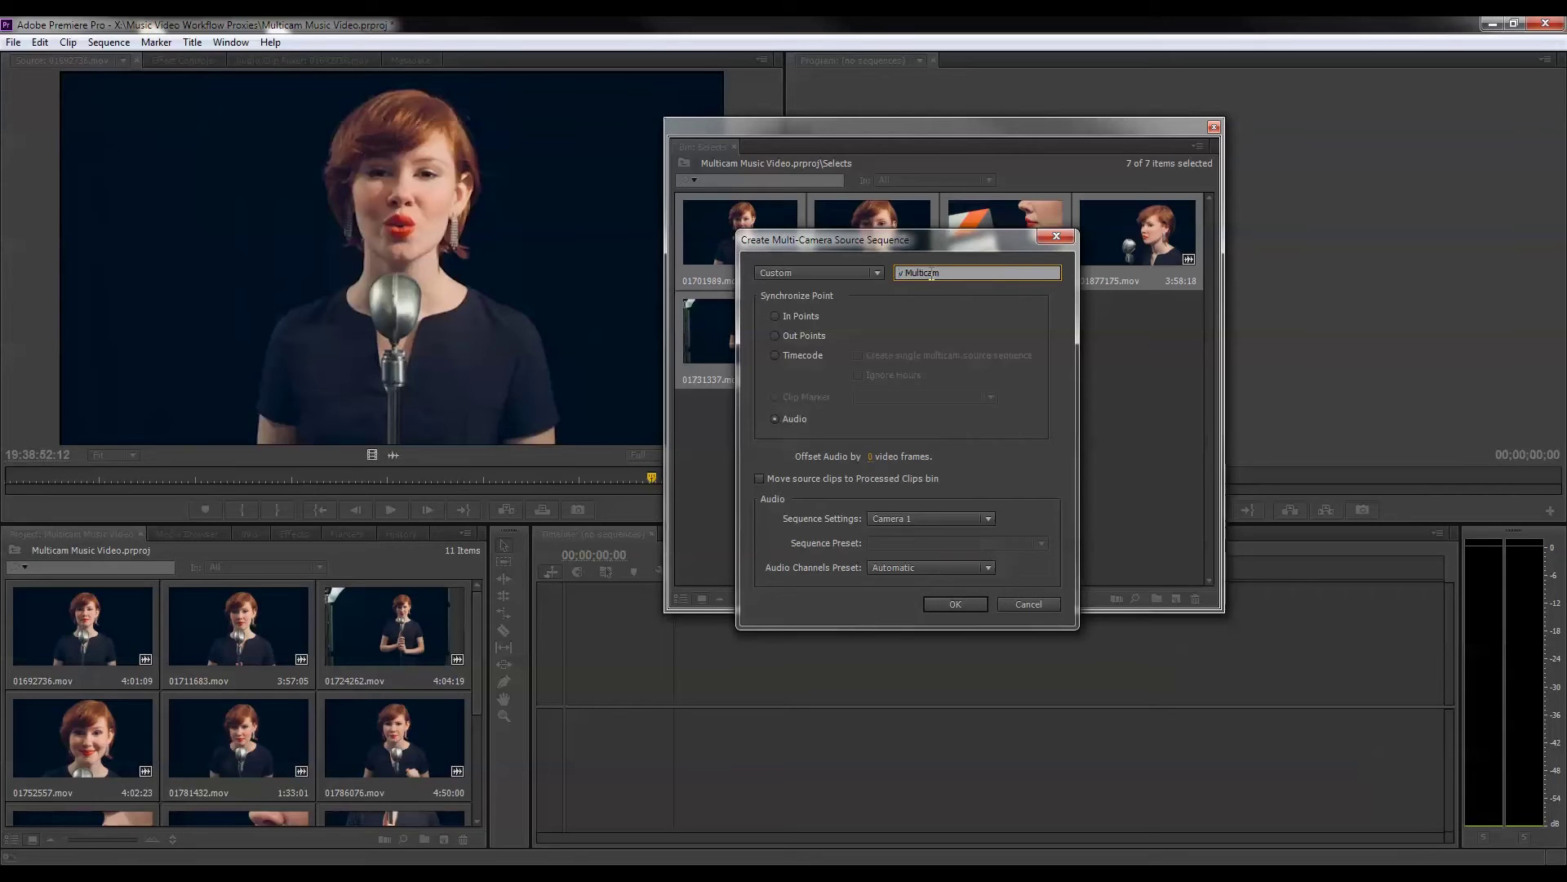
key("Delete")
type("music")
key("BackSpace")
key("BackSpace")
key("BackSpace")
key("BackSpace")
key("BackSpace")
type("Music Video")
key("BackSpace")
left_click(882, 310)
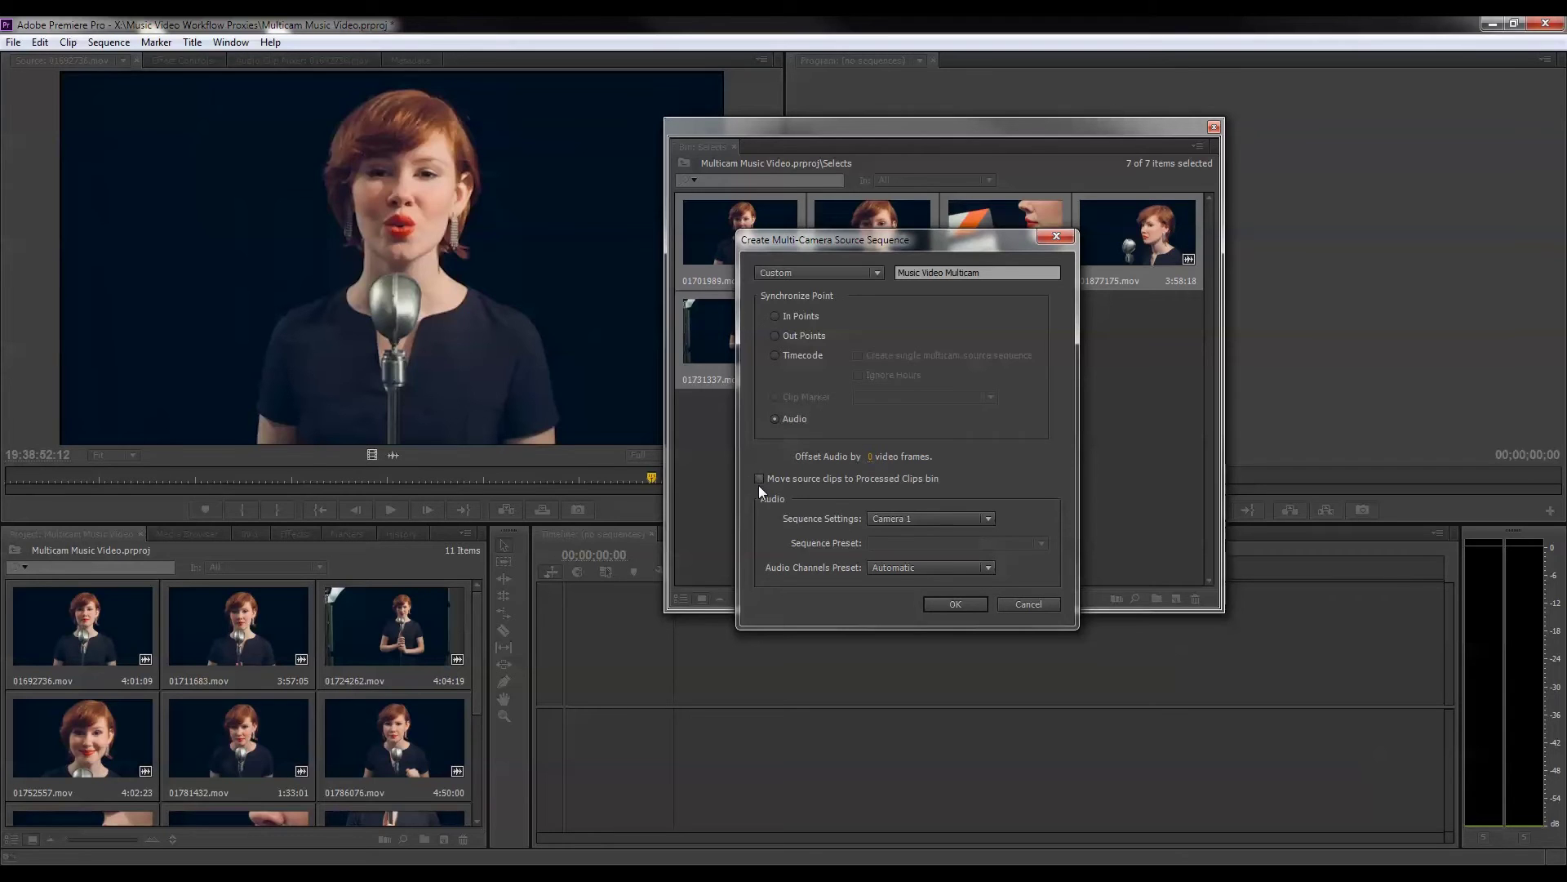
key("Tab")
left_click(947, 605)
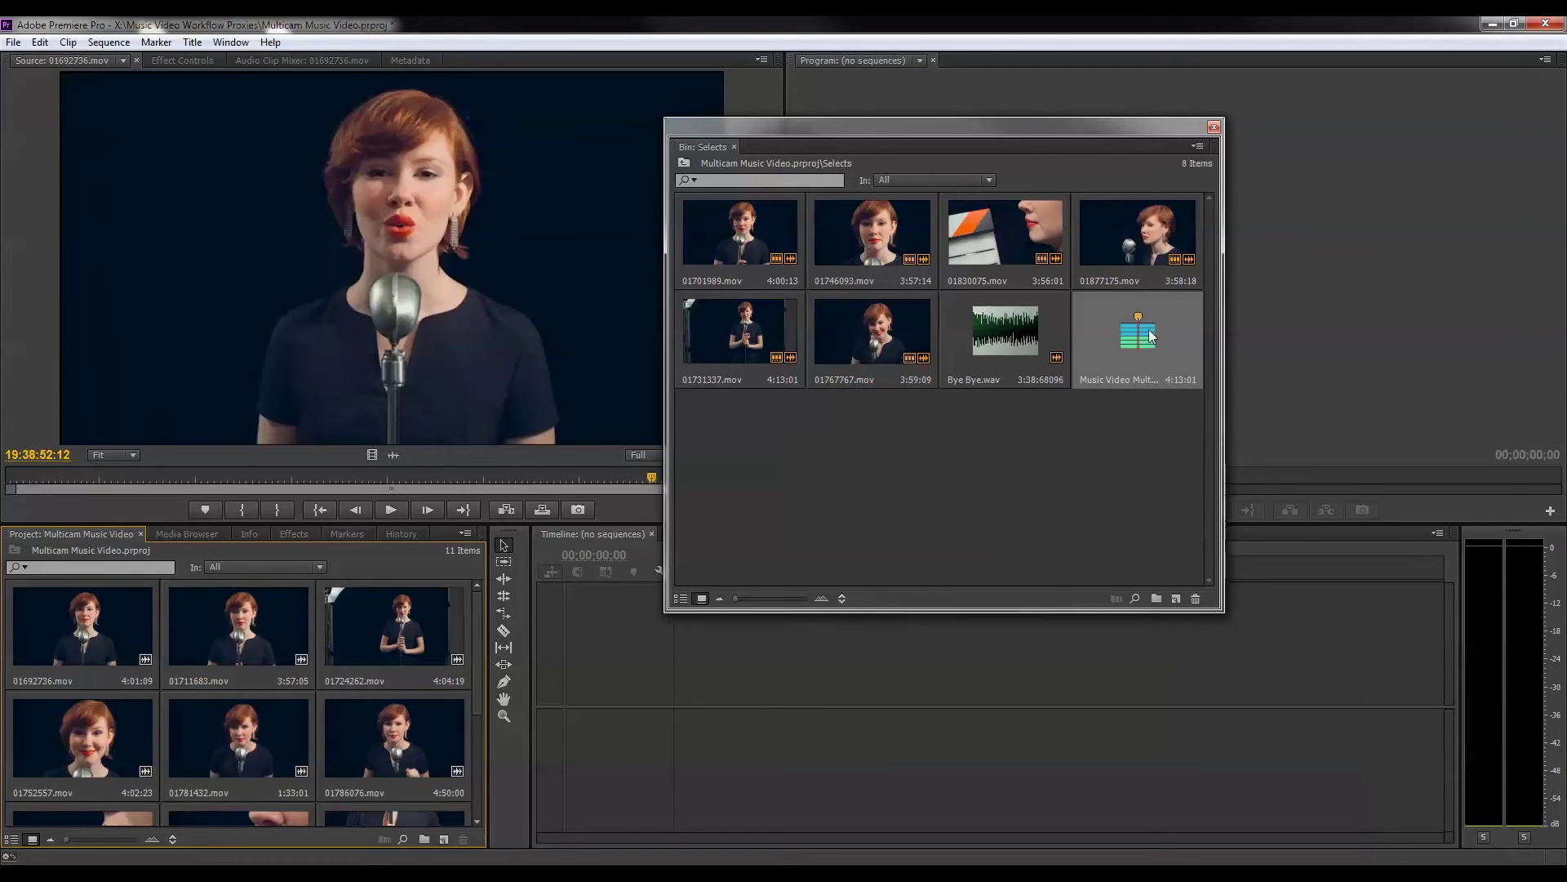
Step: Deselect the bin items, move the Selects window aside, and select the new Music Video Multicam clip
left_click(1124, 418)
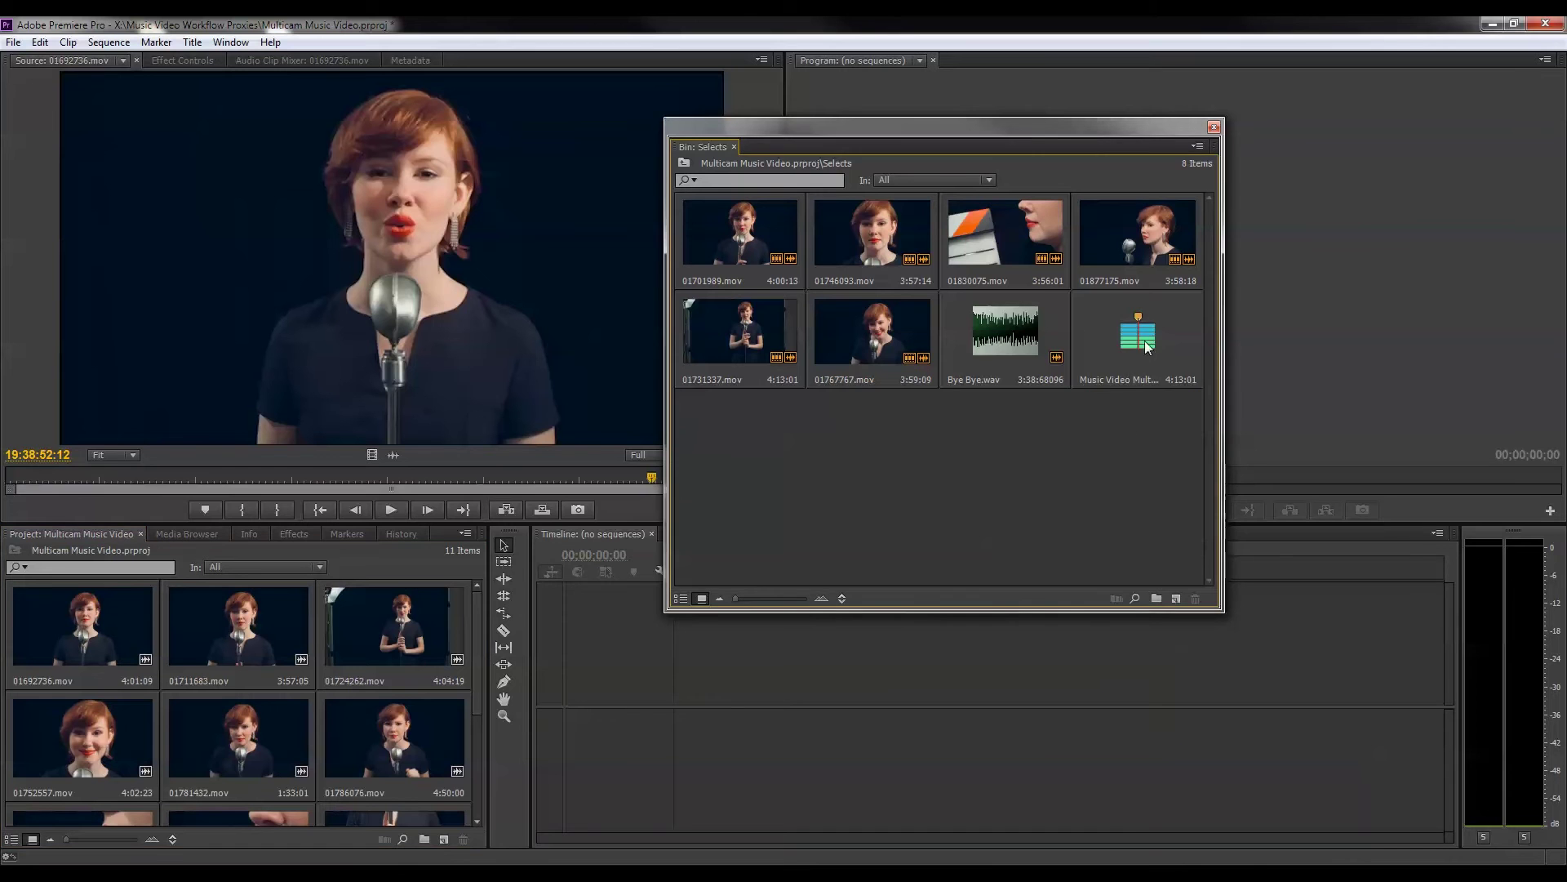
left_click_drag(1084, 129, 1186, 93)
left_click(960, 324)
Step: Open Music Video Multicam in the Source Monitor as an angle grid and play it from 00:00:52:04
double_click(958, 316)
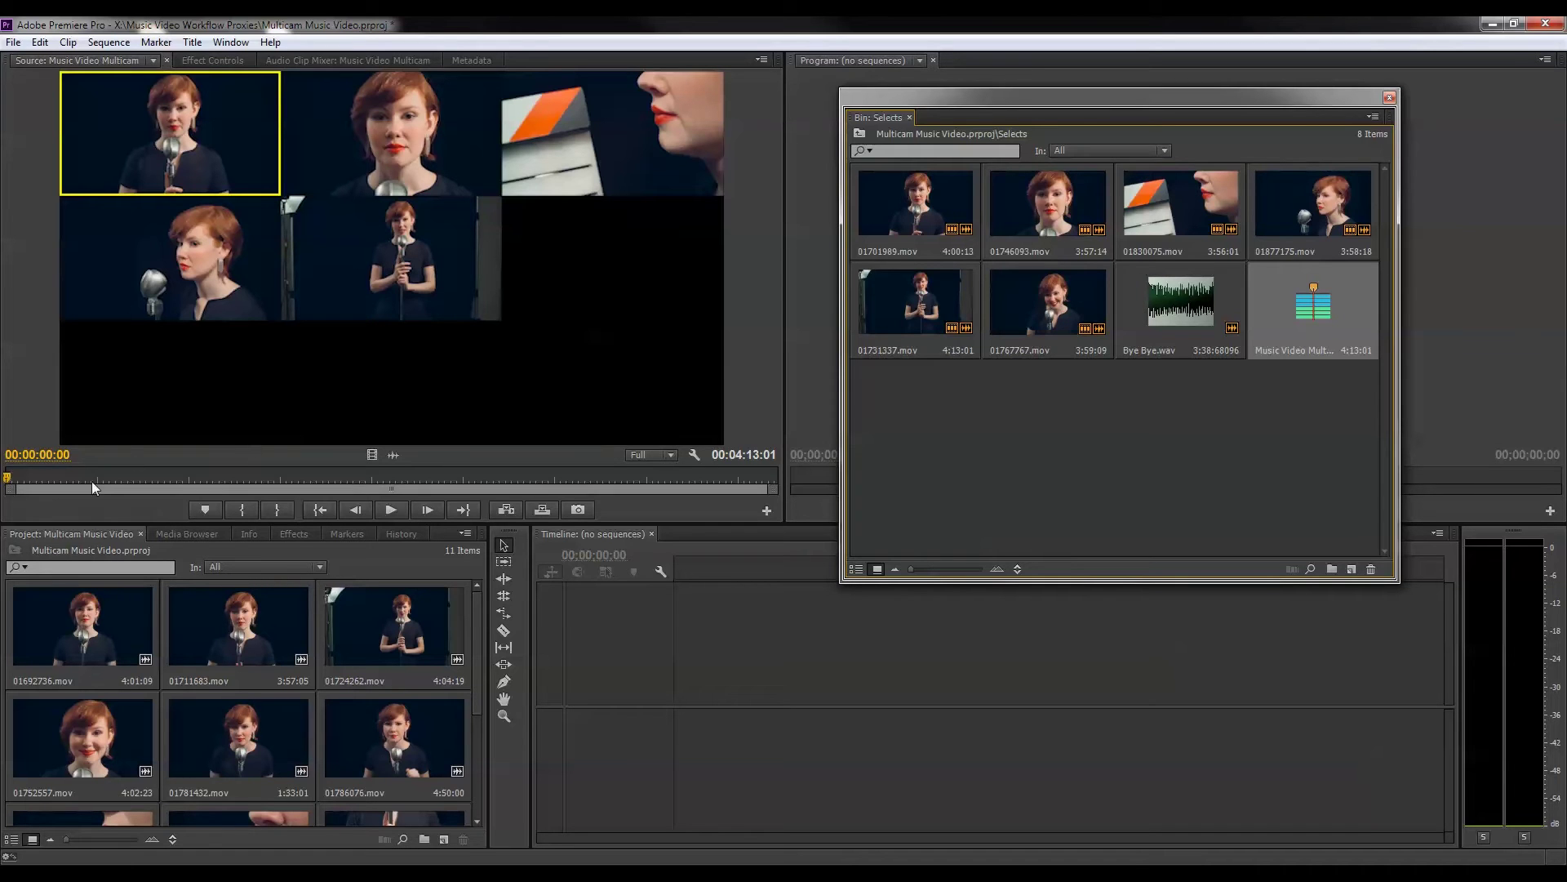
left_click(397, 246)
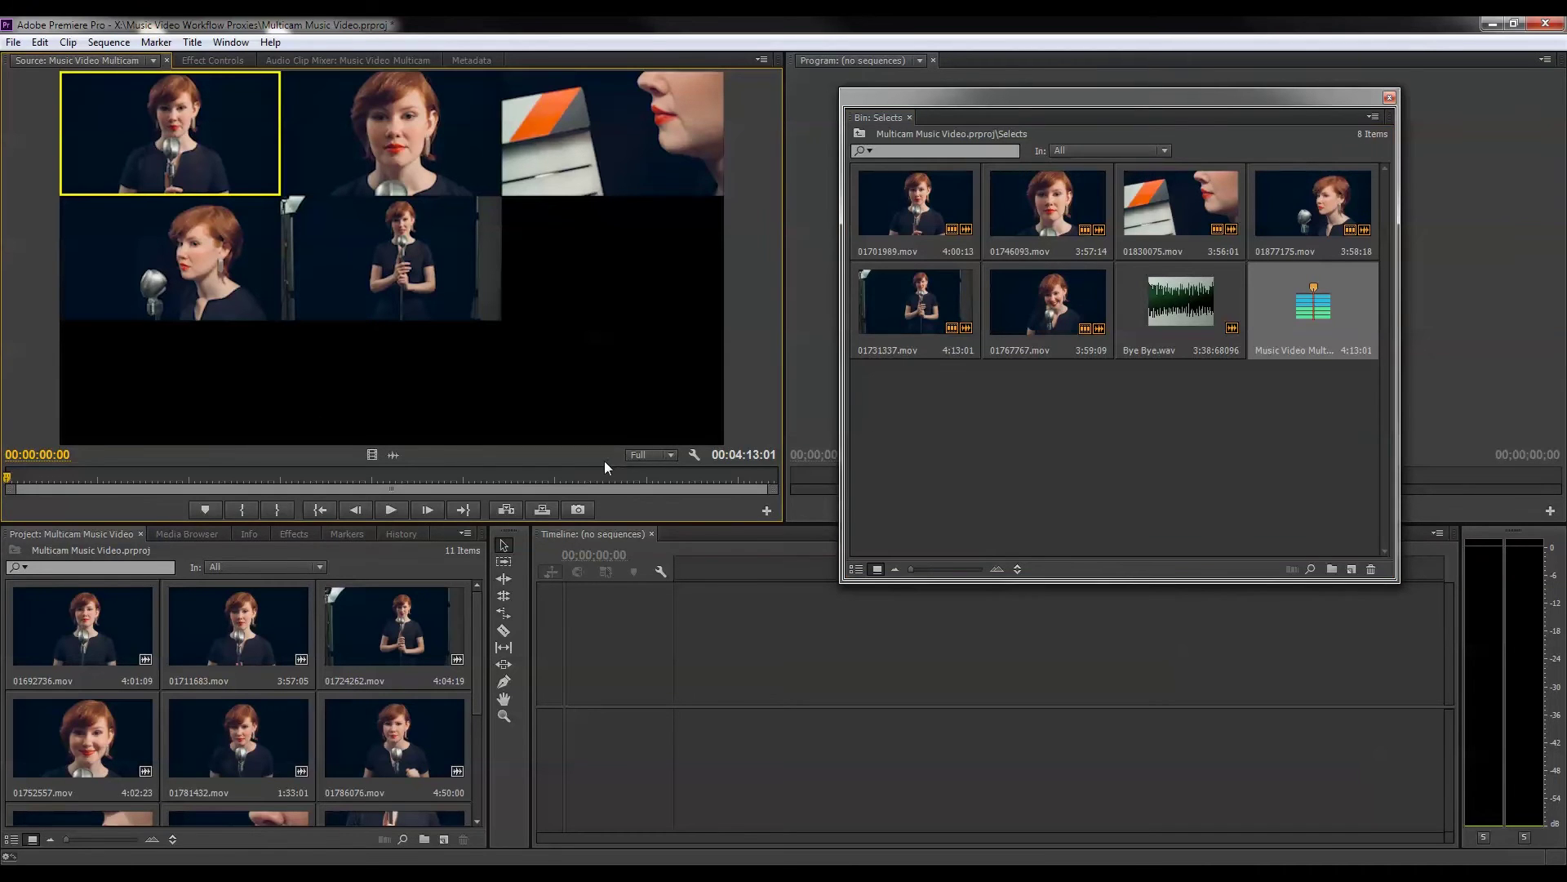
left_click(165, 476)
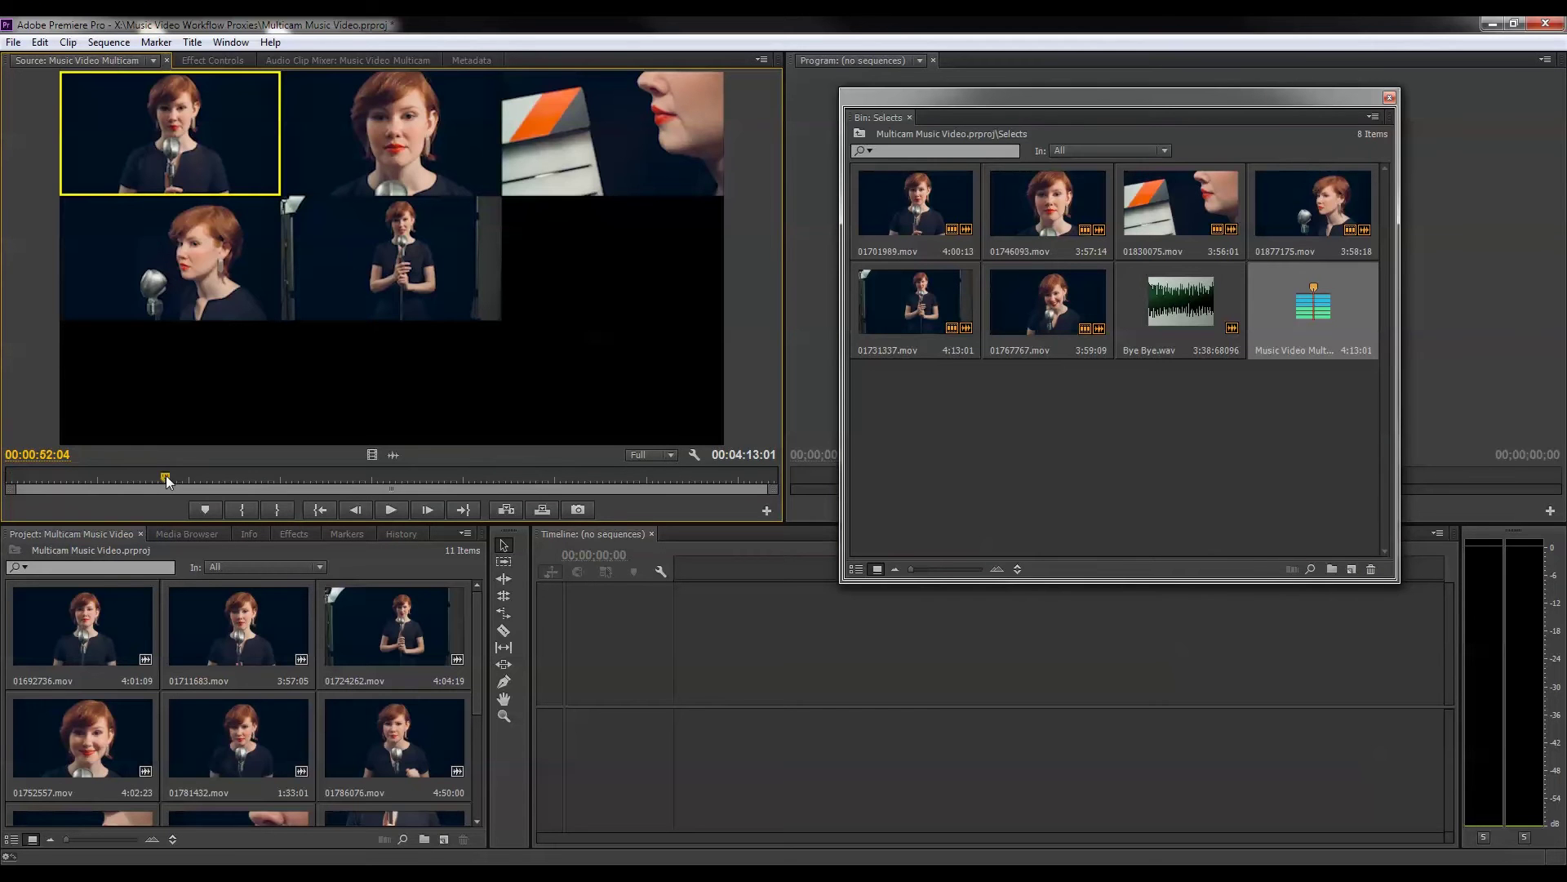
left_click(398, 511)
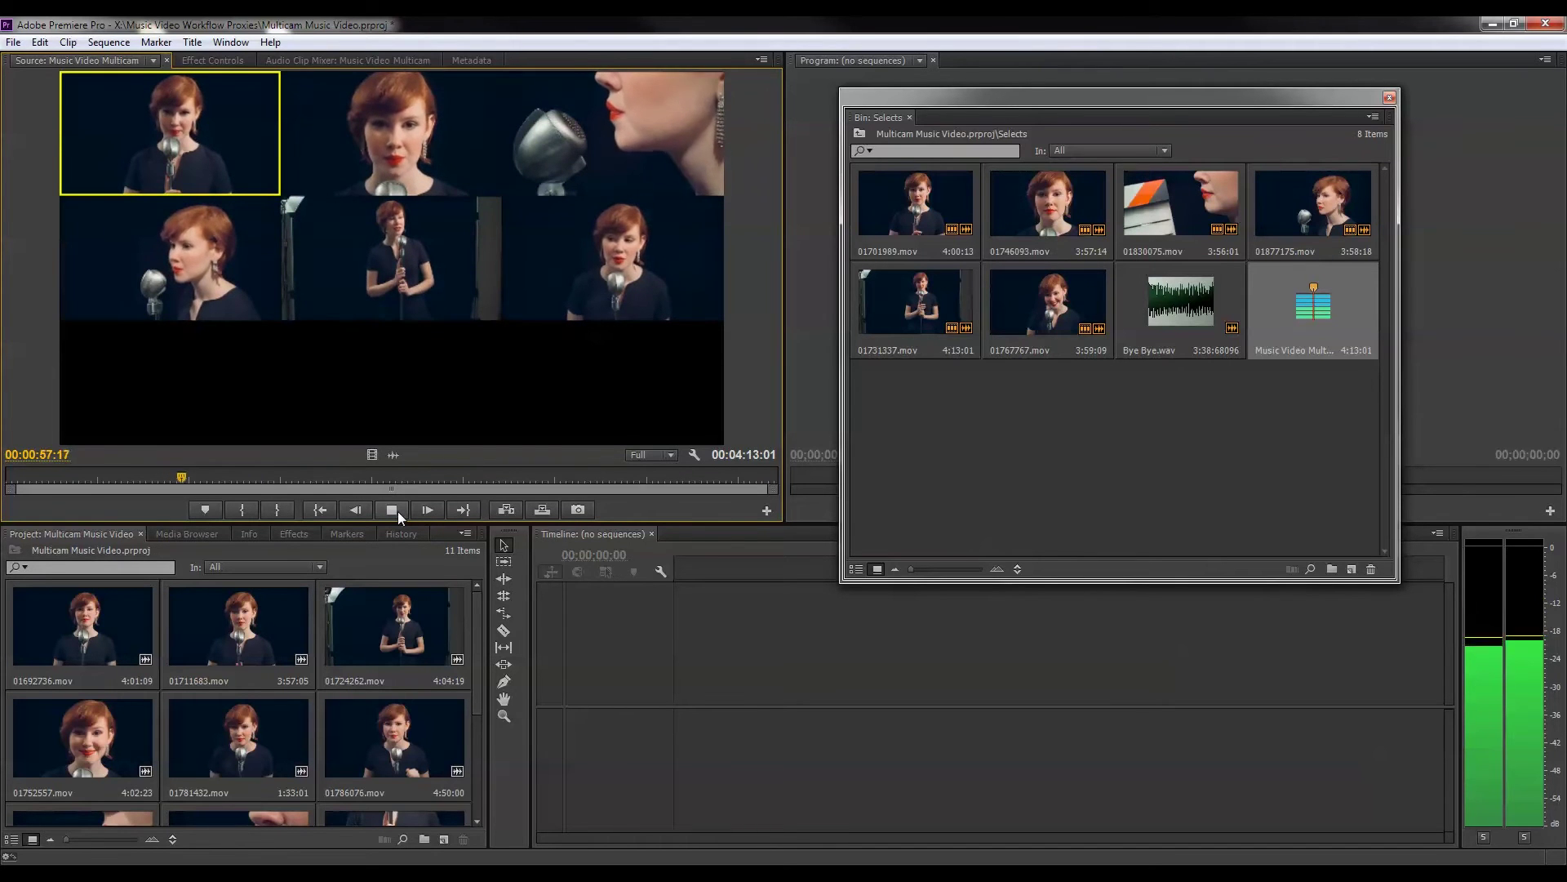
left_click(398, 511)
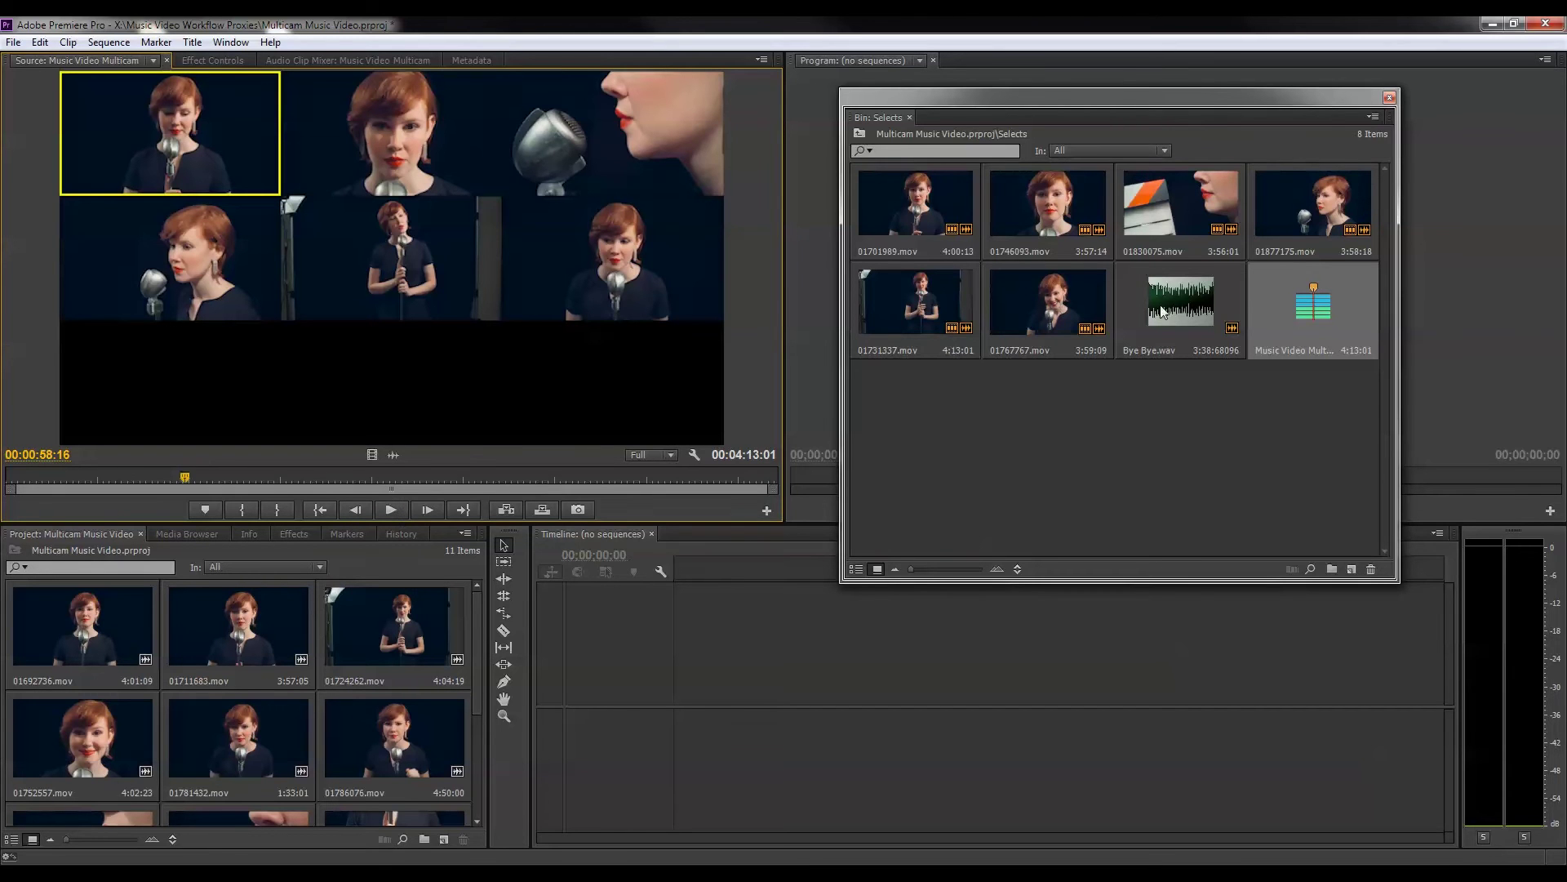
right_click(1268, 302)
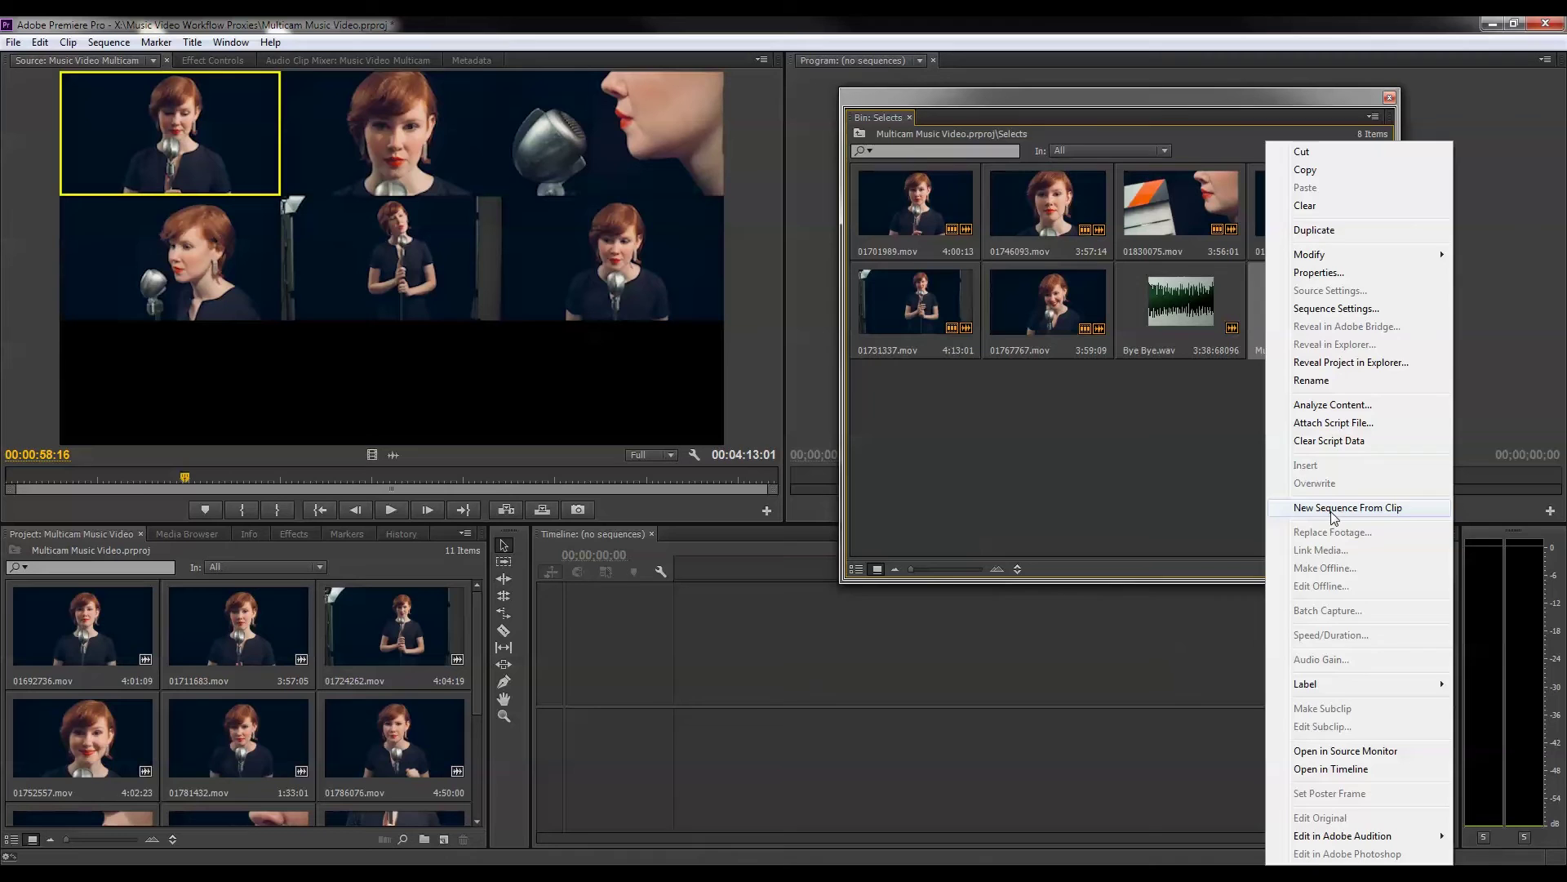
Step: Create a new sequence from the multicam clip and zoom the timeline out to its full length
left_click(1331, 510)
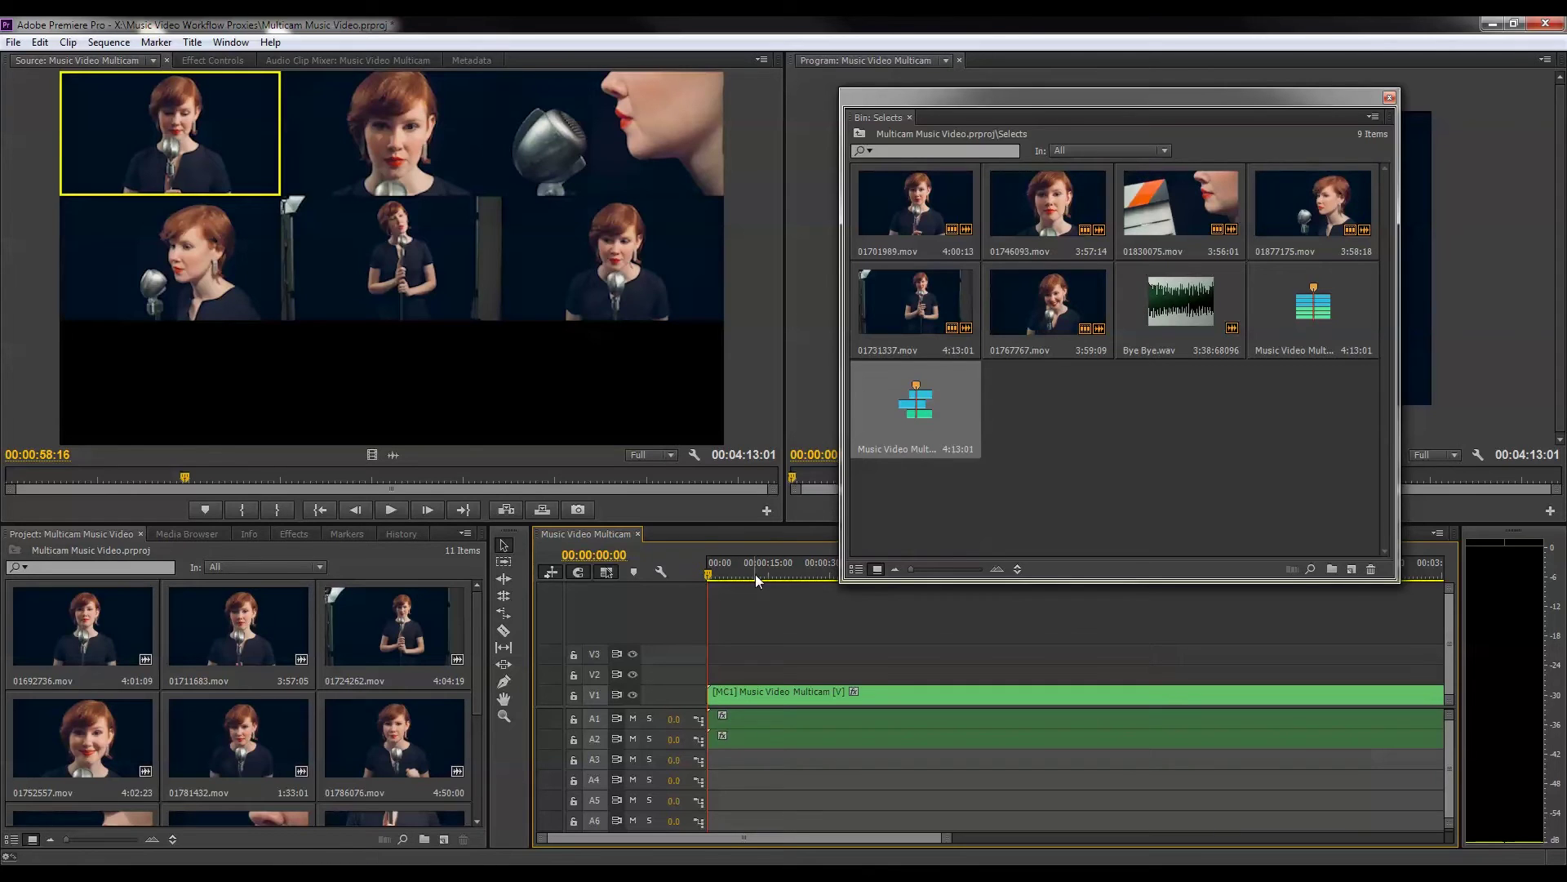
key("minus")
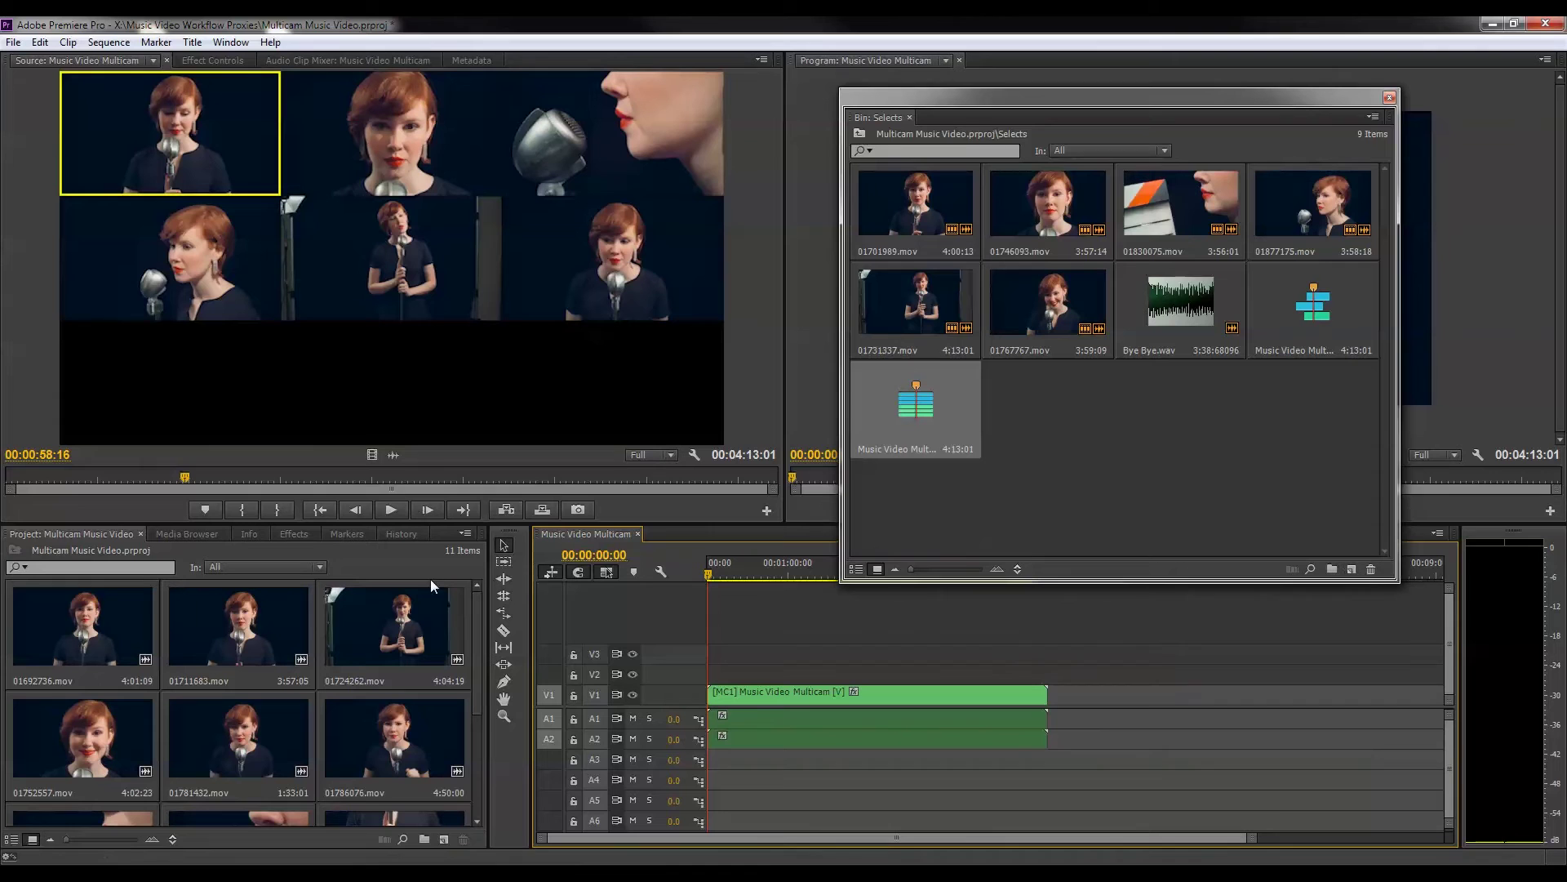
left_click(552, 572)
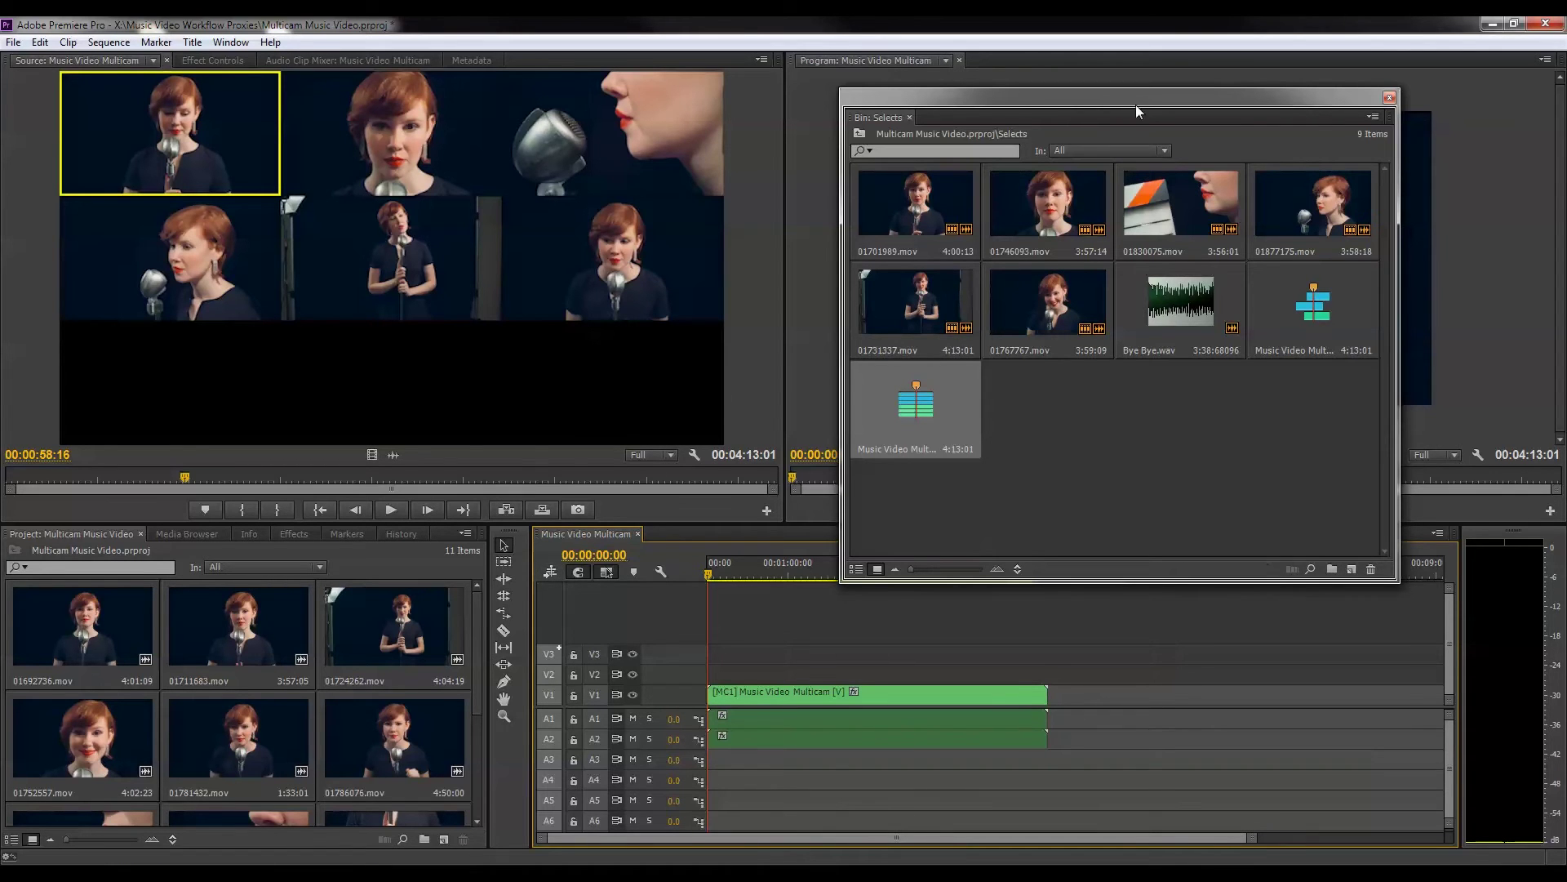
left_click_drag(1135, 105, 1046, 25)
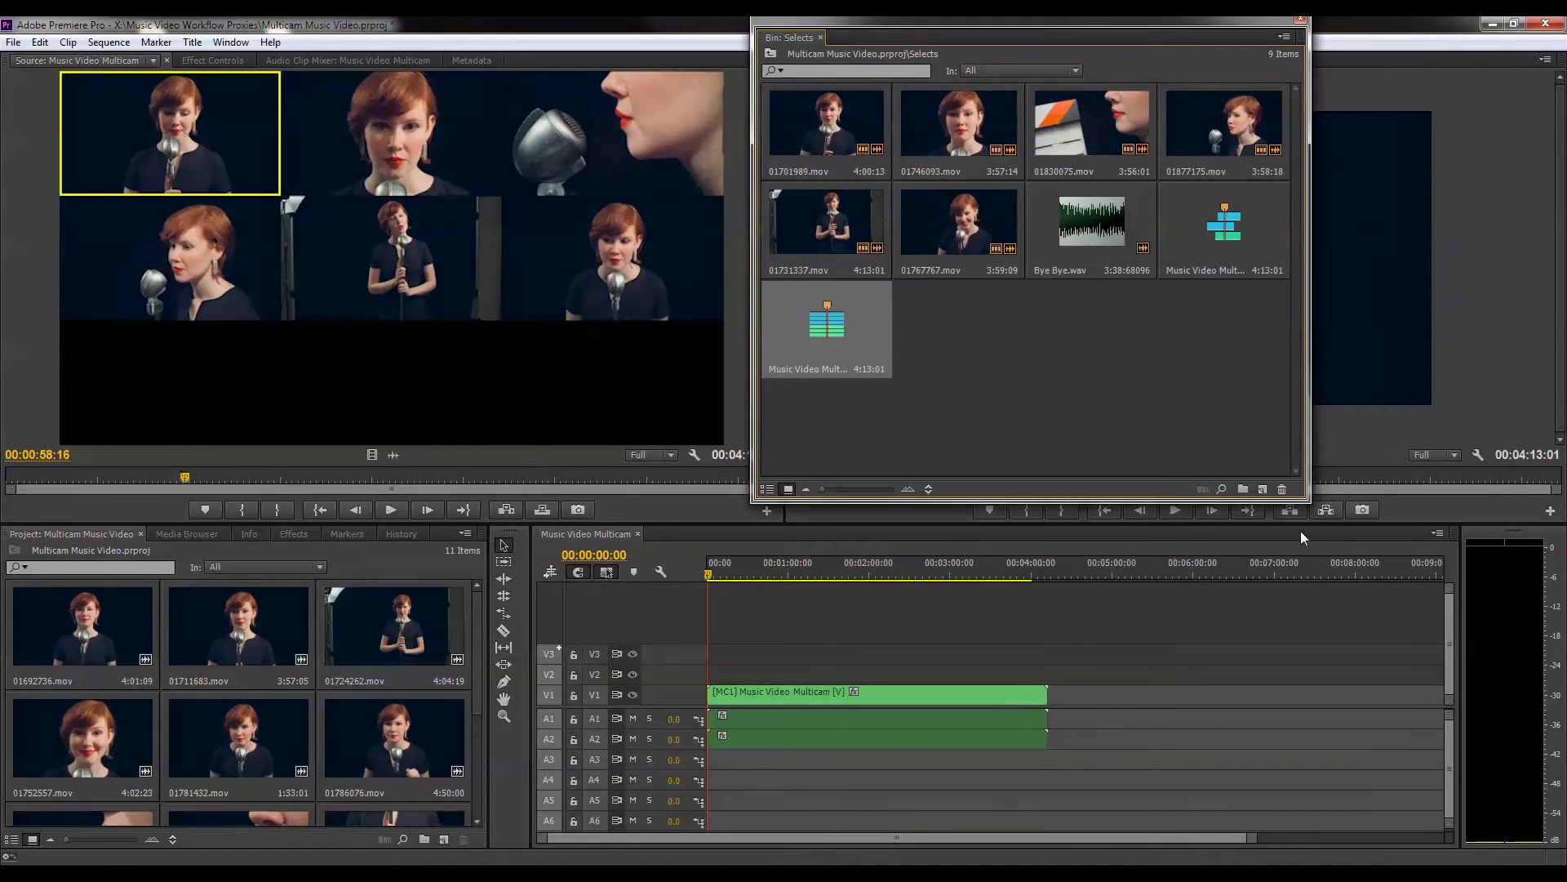
left_click(1111, 572)
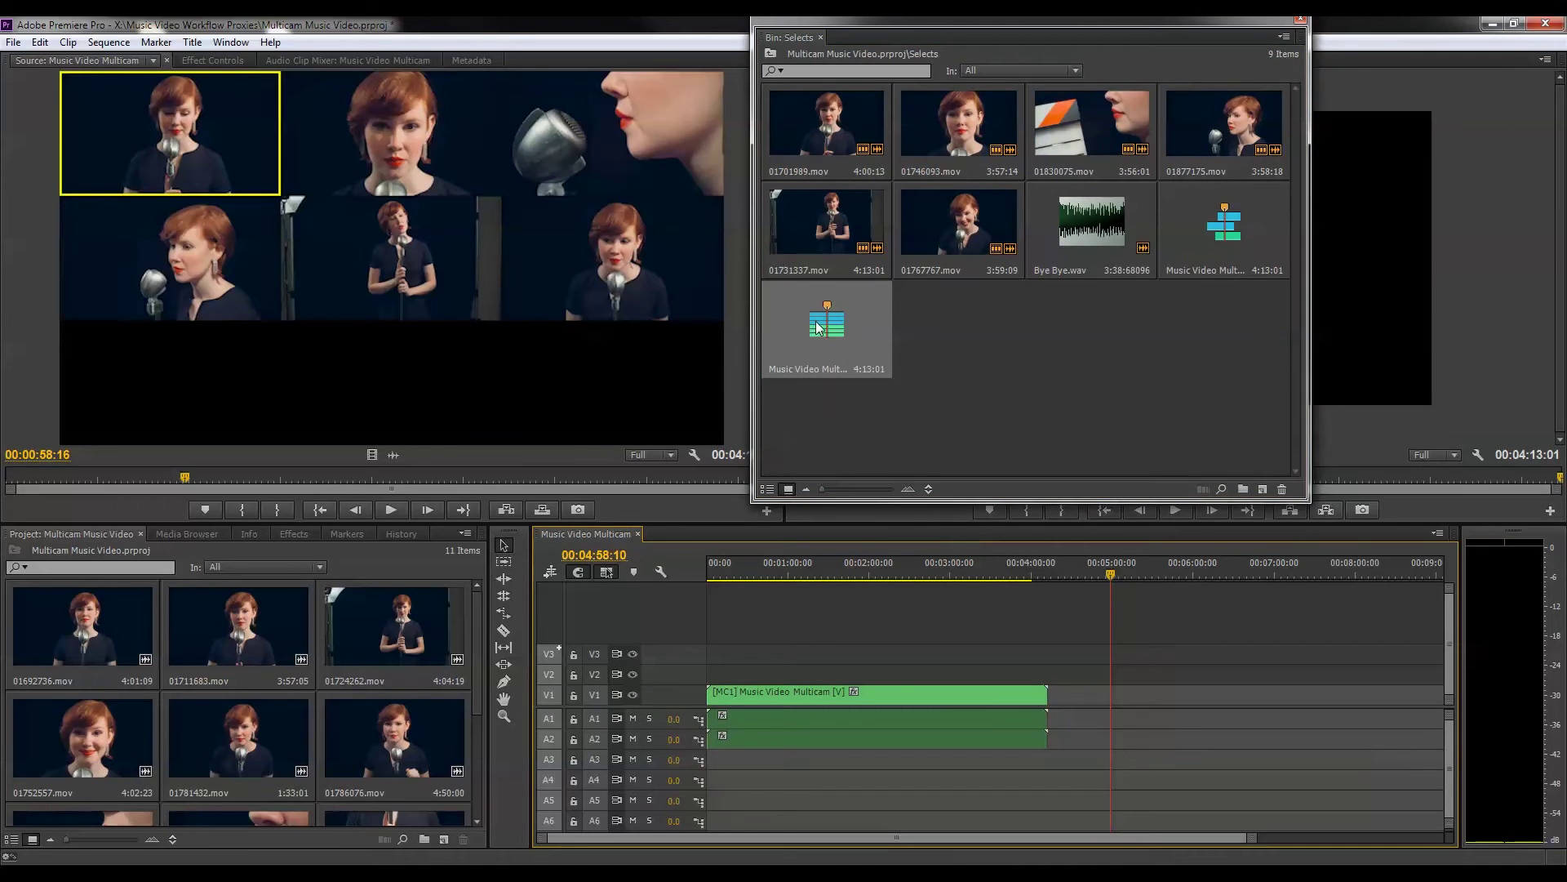
left_click_drag(803, 313, 1262, 707)
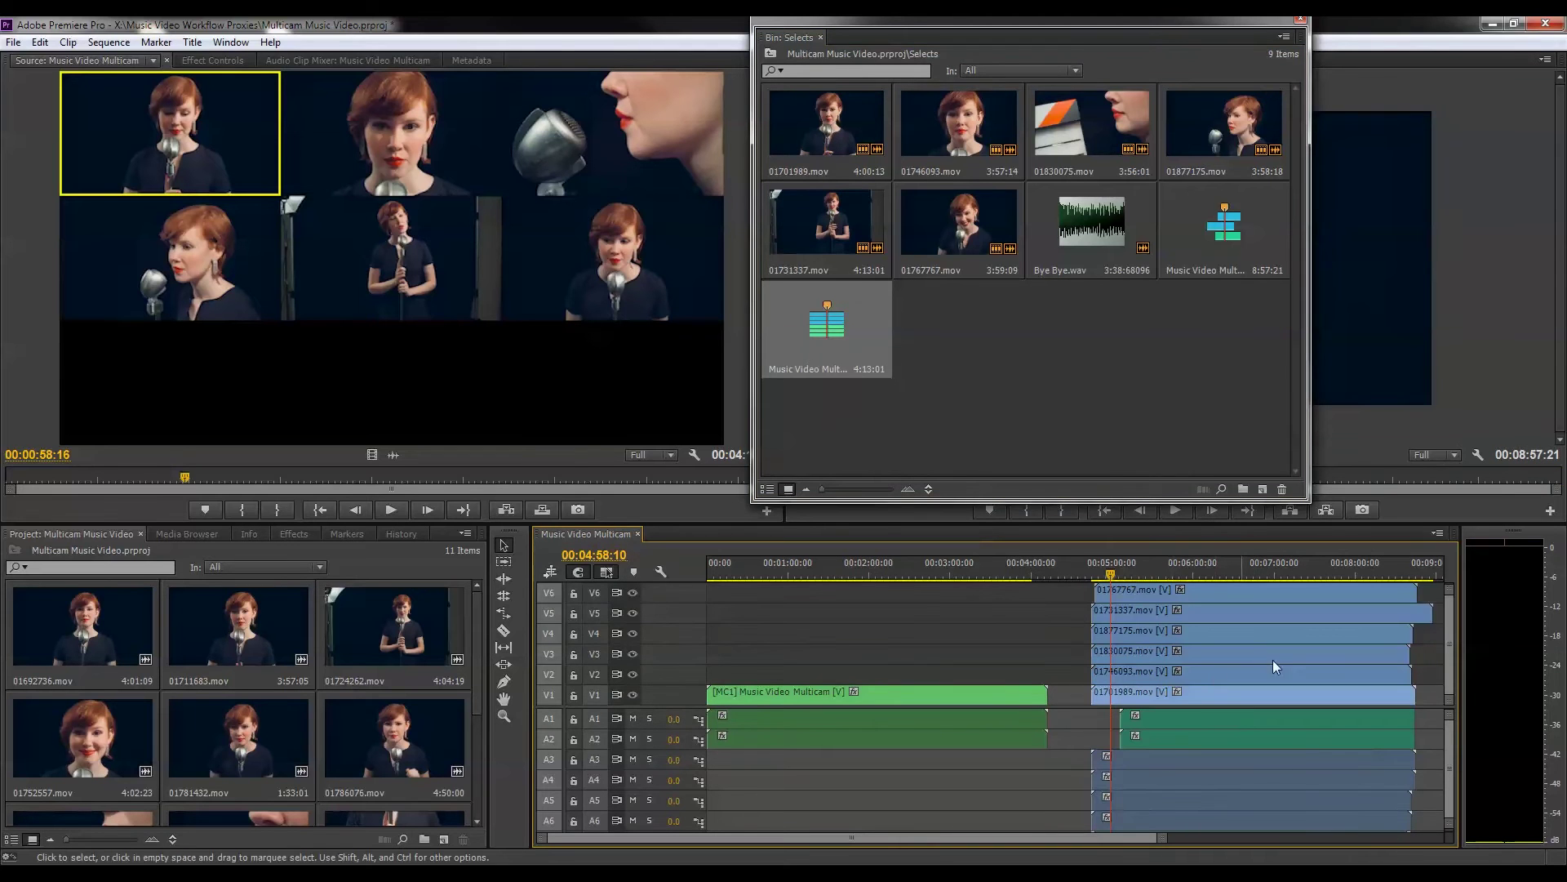
left_click_drag(1449, 684, 1451, 750)
left_click_drag(1092, 610, 1120, 611)
key("ctrl+z")
left_click(1070, 593)
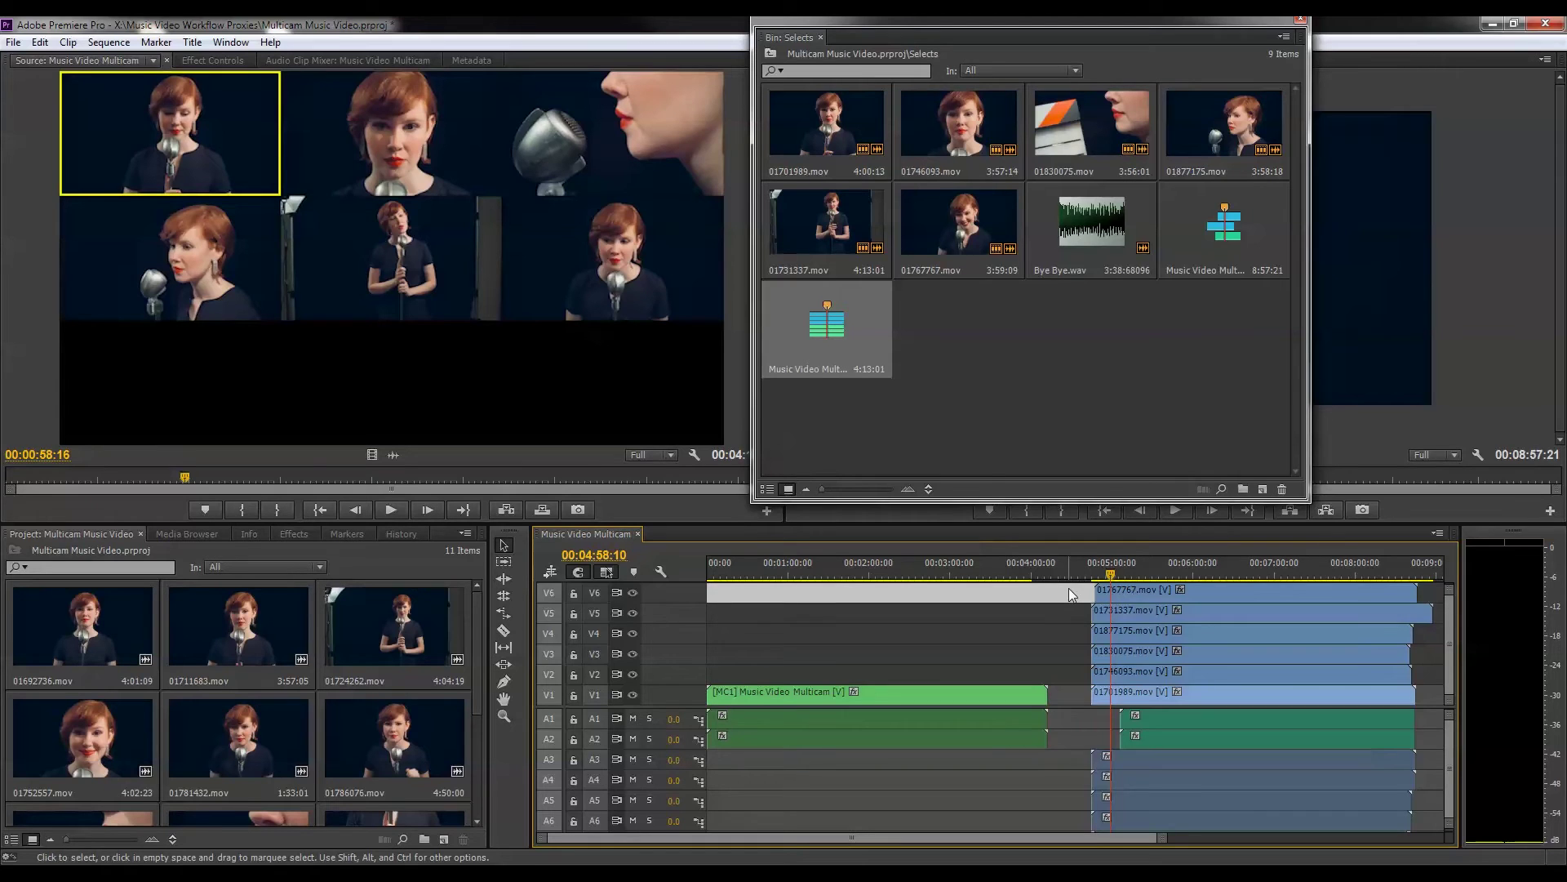
key("ctrl+z")
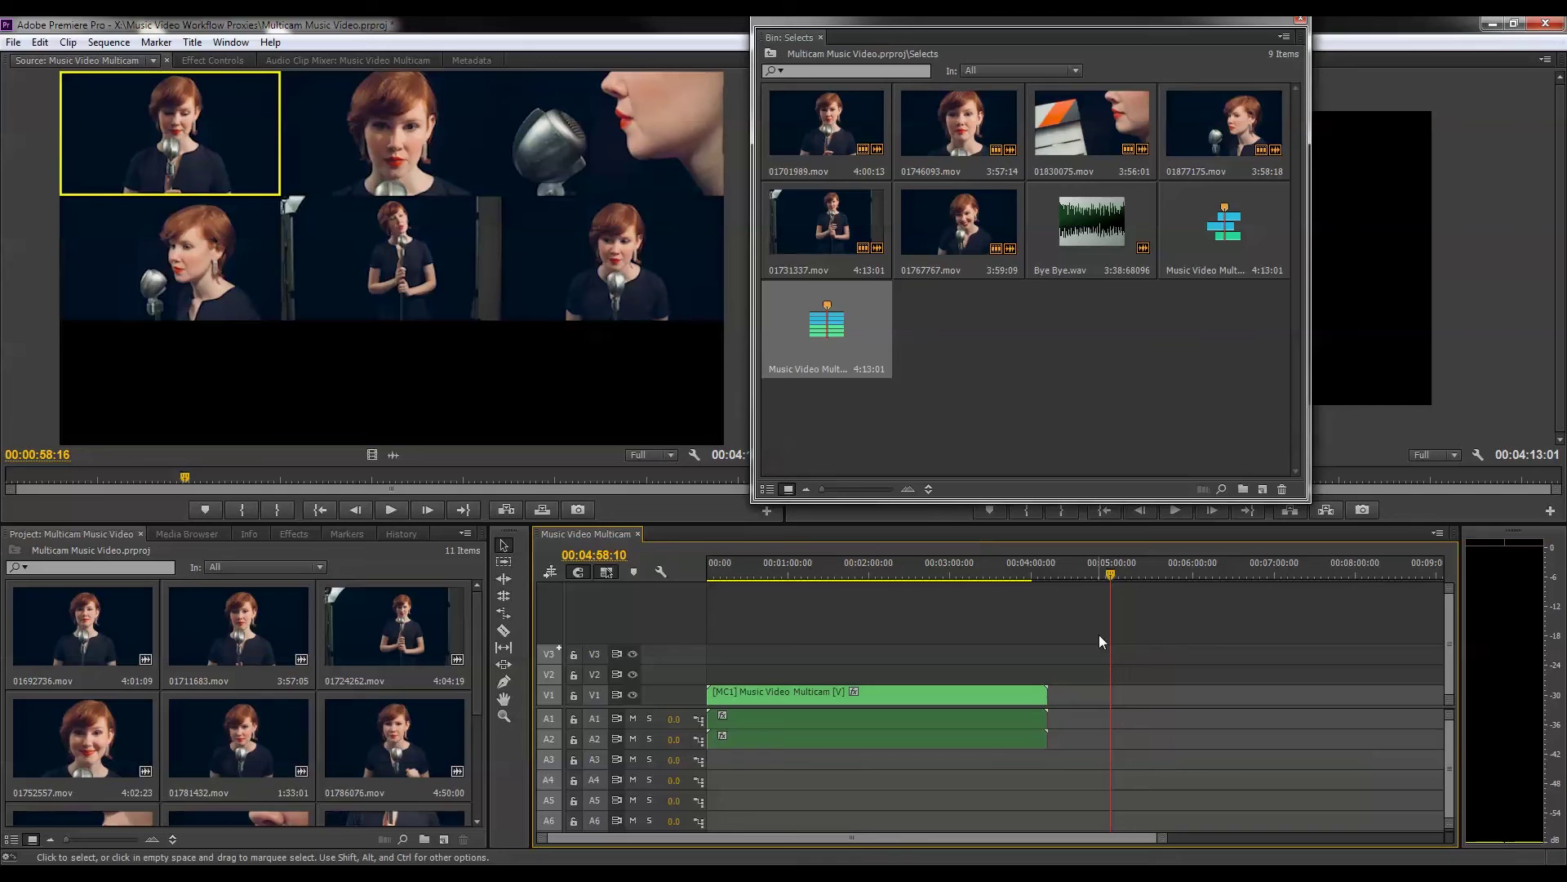
left_click(548, 573)
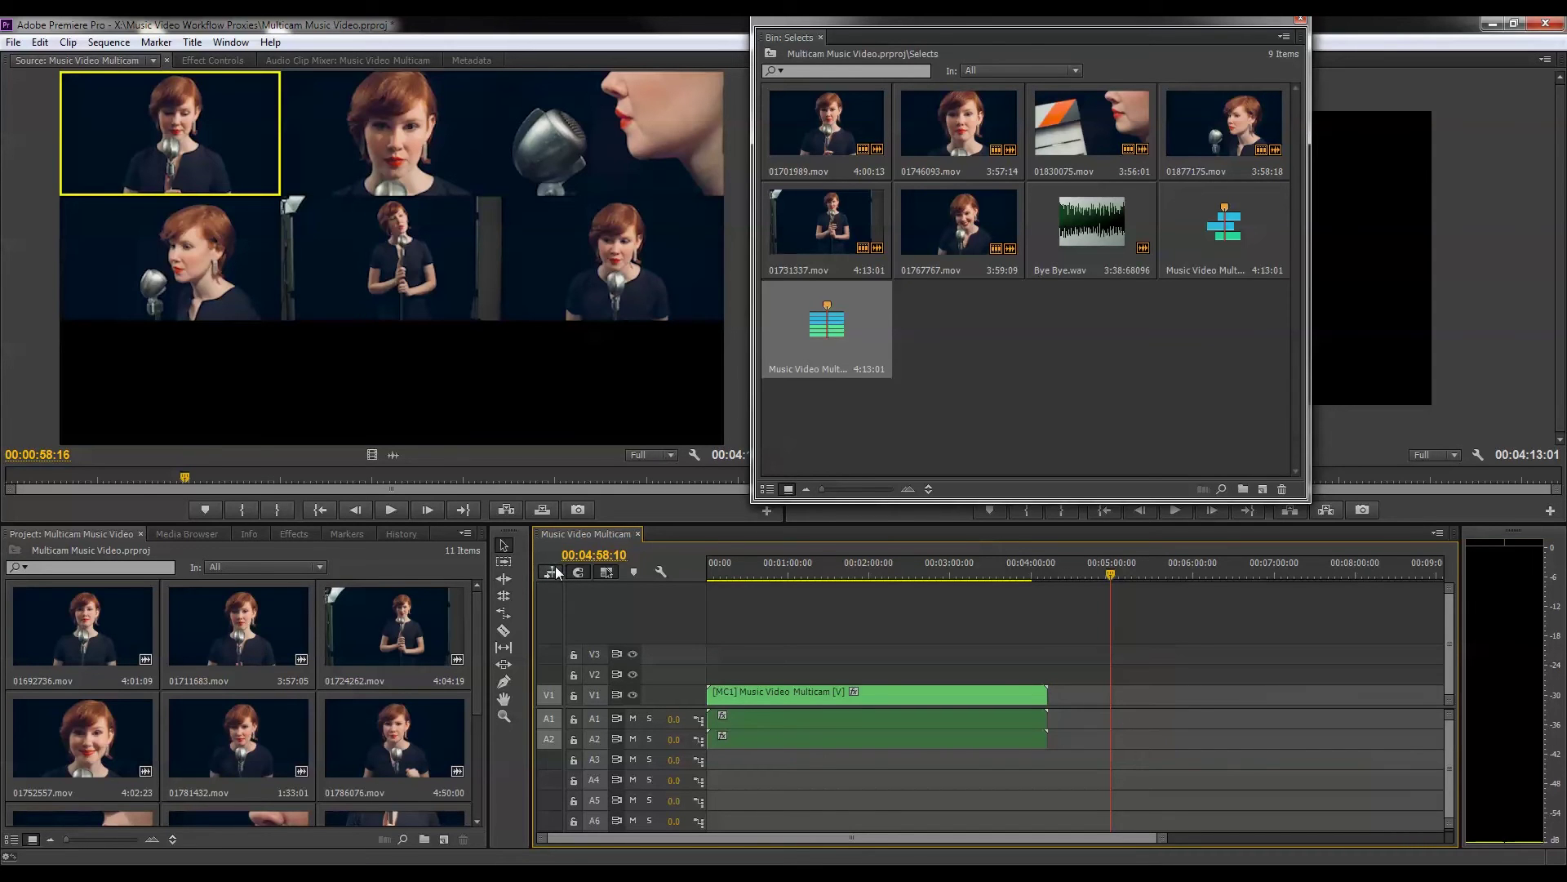
Step: Close the Selects bin, scrub to 00:00:16:07, and pick the wide standing camera angle
left_click(717, 572)
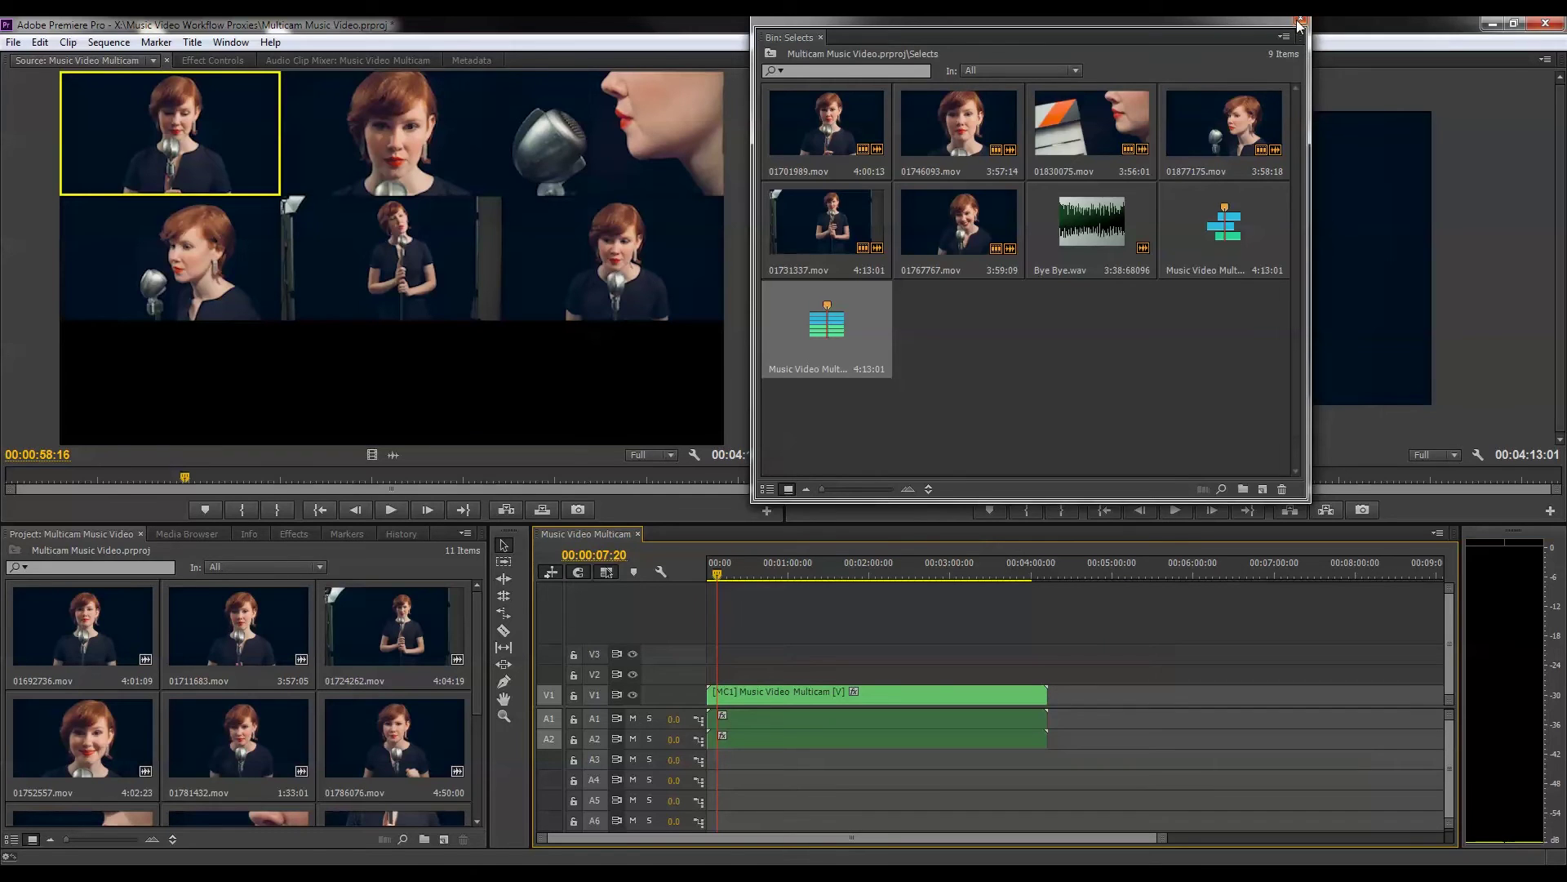
left_click(1301, 20)
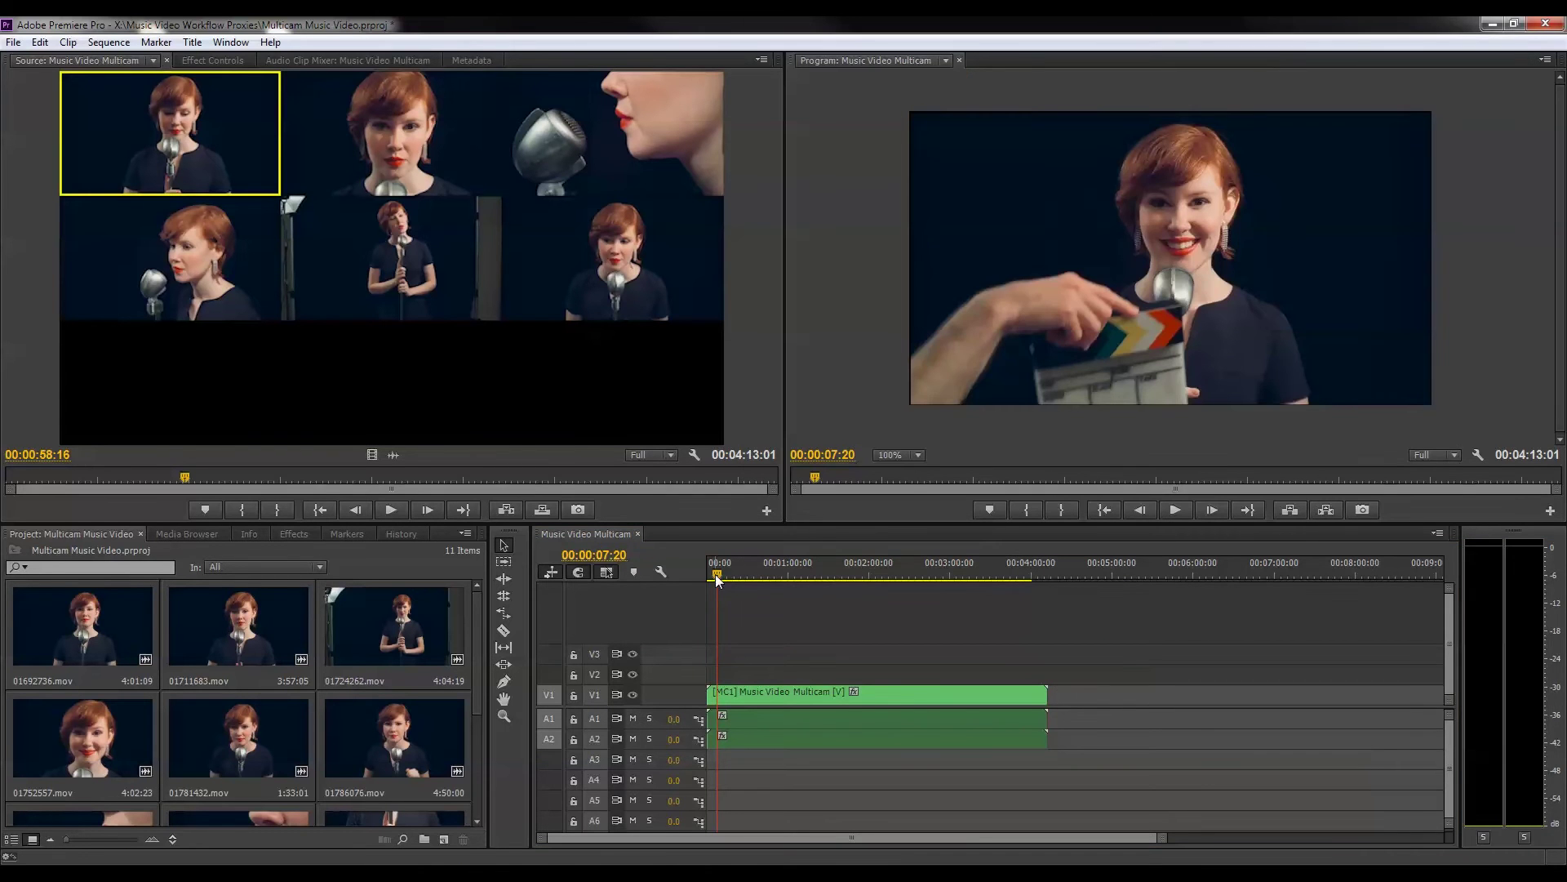
left_click_drag(717, 571, 769, 584)
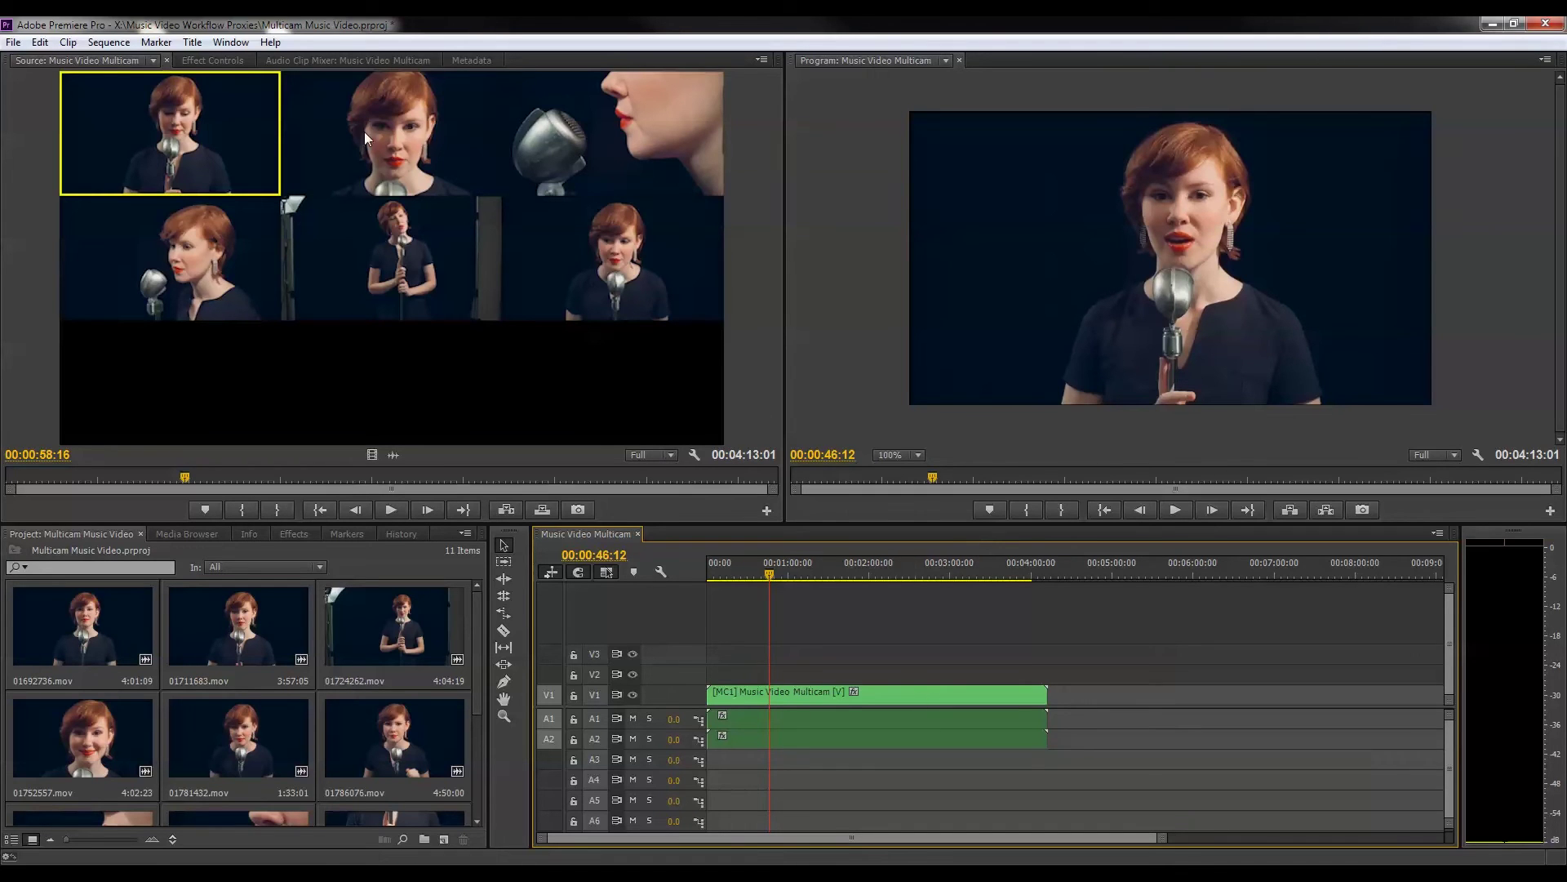
left_click(418, 274)
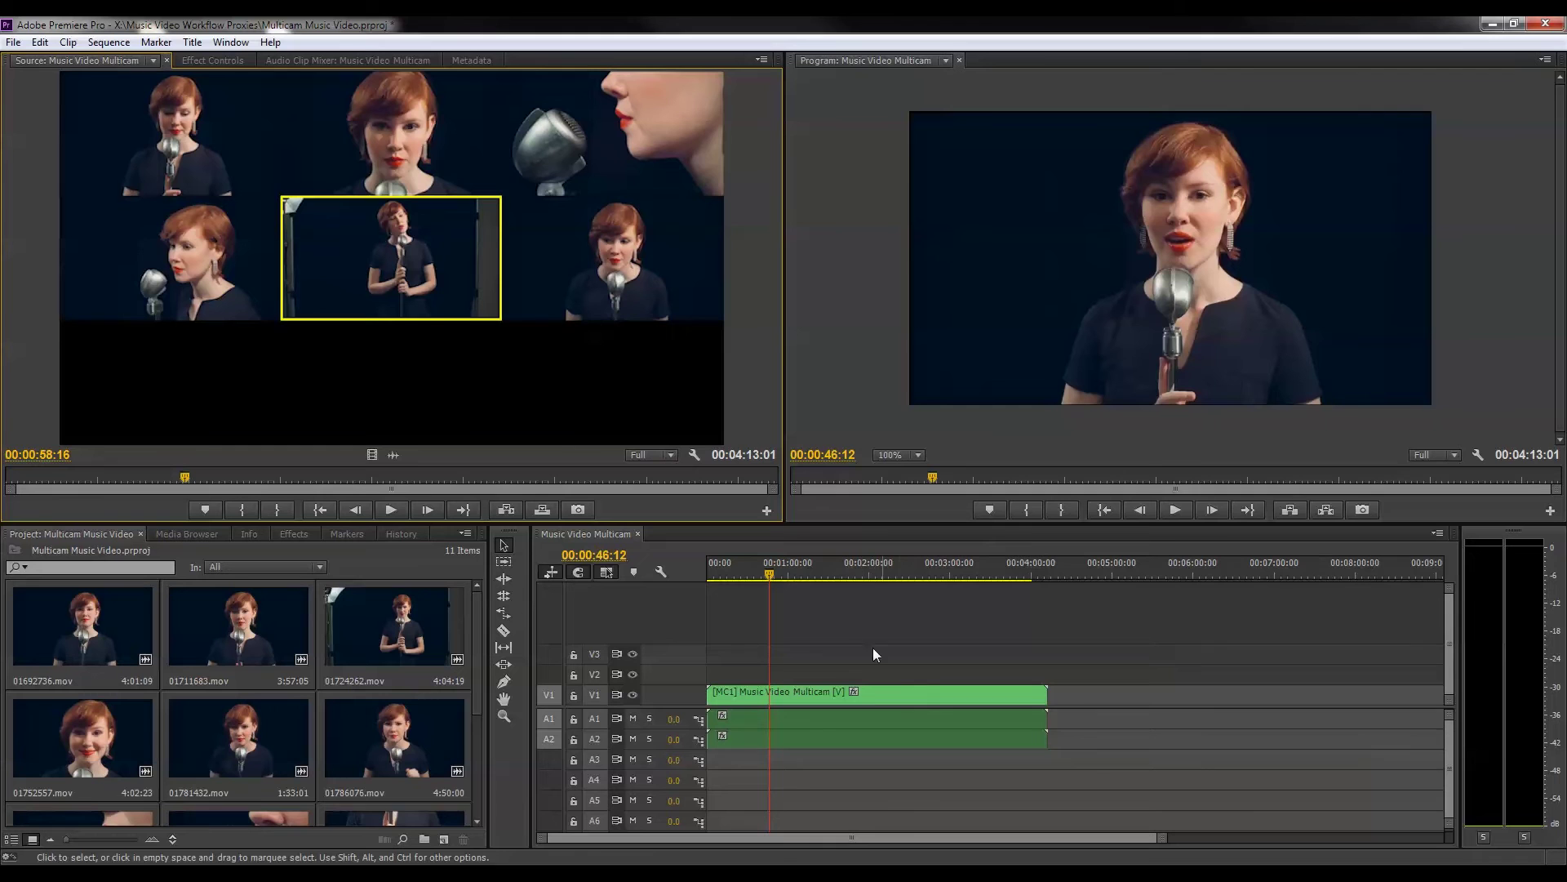
Step: Open the multicam source sequence in its own timeline, scrub to 00:00:40:10 and toggle V5/V6 visibility
double_click(898, 694, "ctrl")
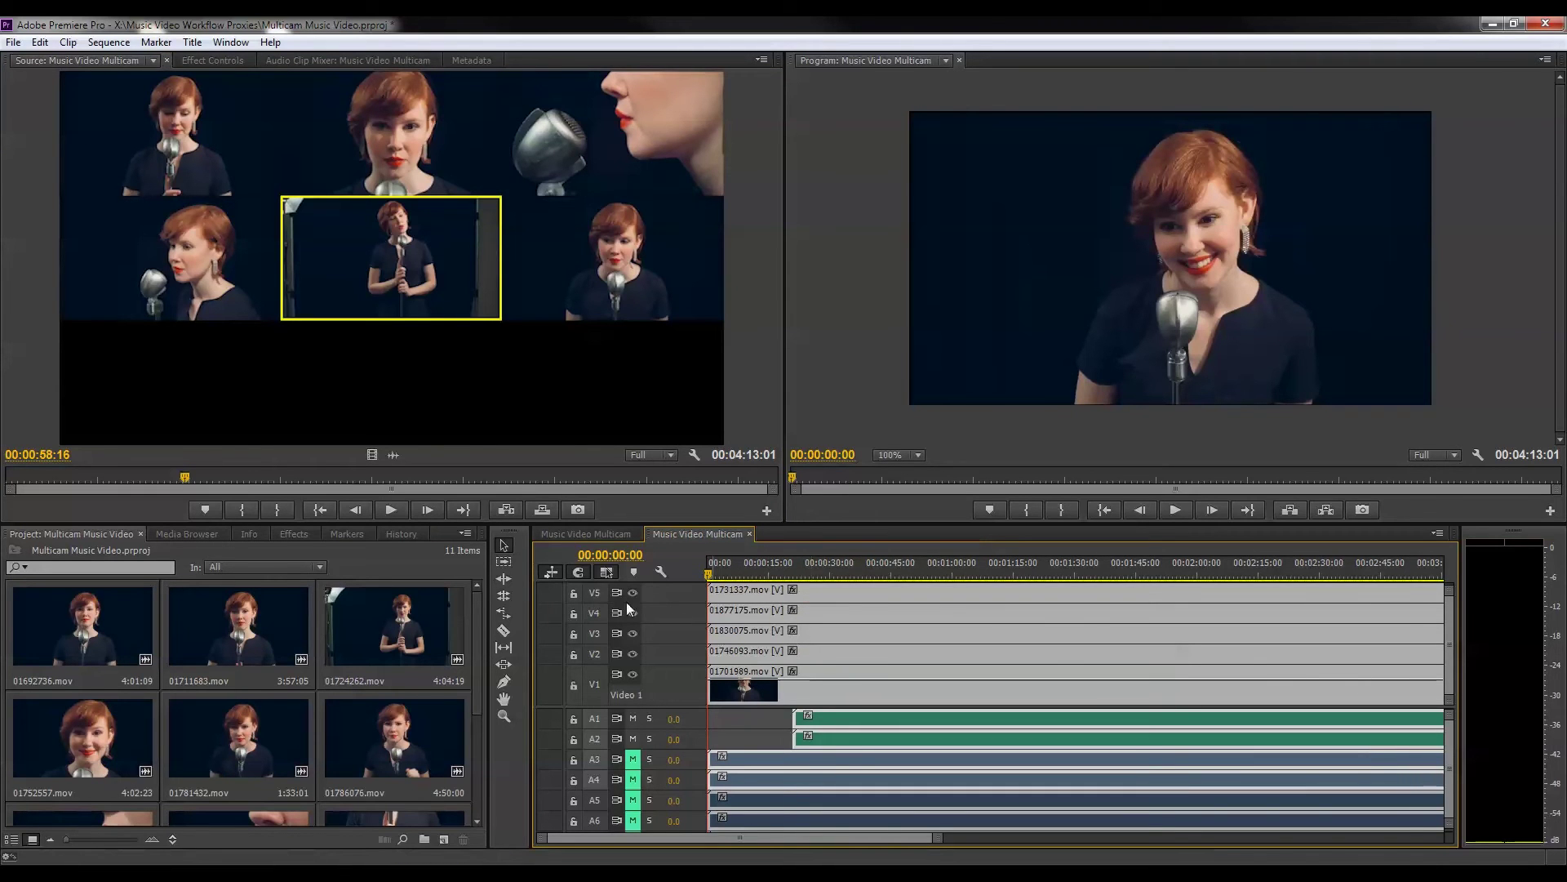
left_click(803, 571)
left_click_drag(805, 565, 873, 566)
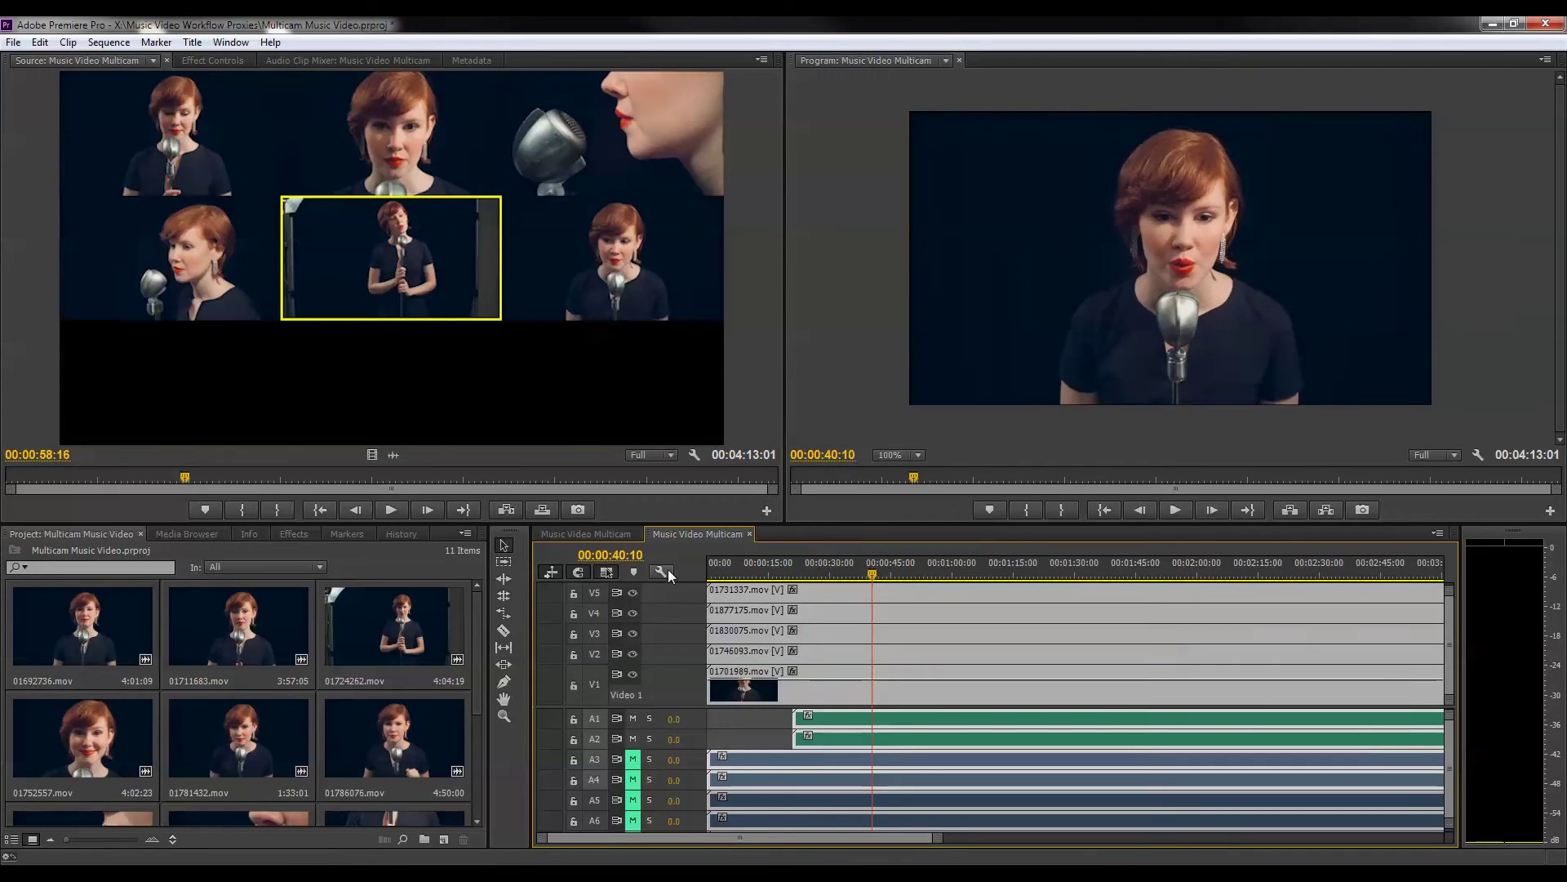
left_click(633, 594)
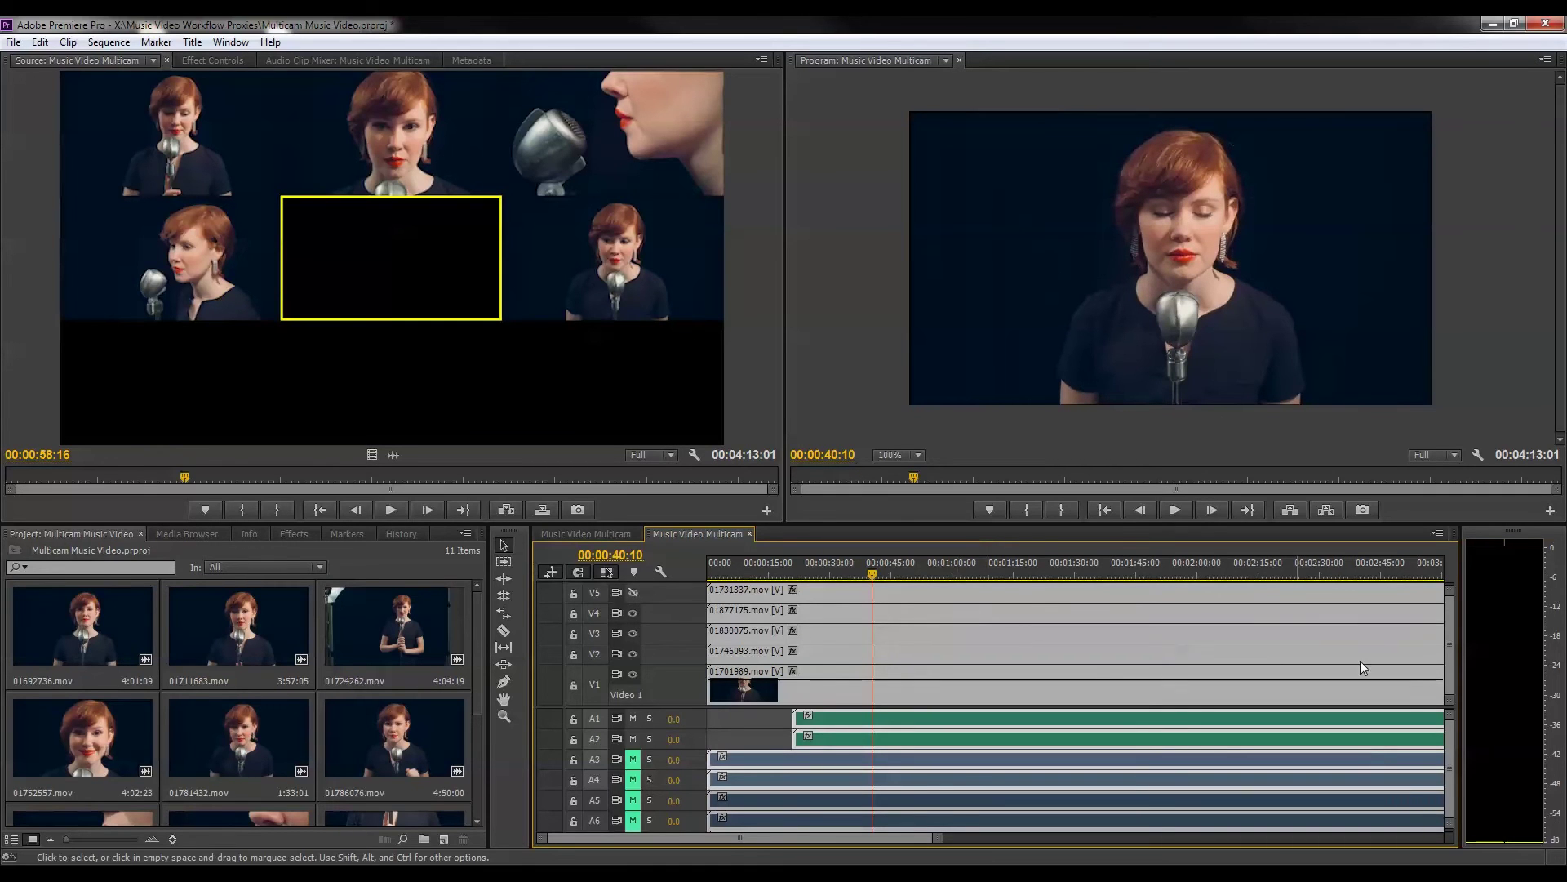
left_click_drag(1446, 639, 1445, 627)
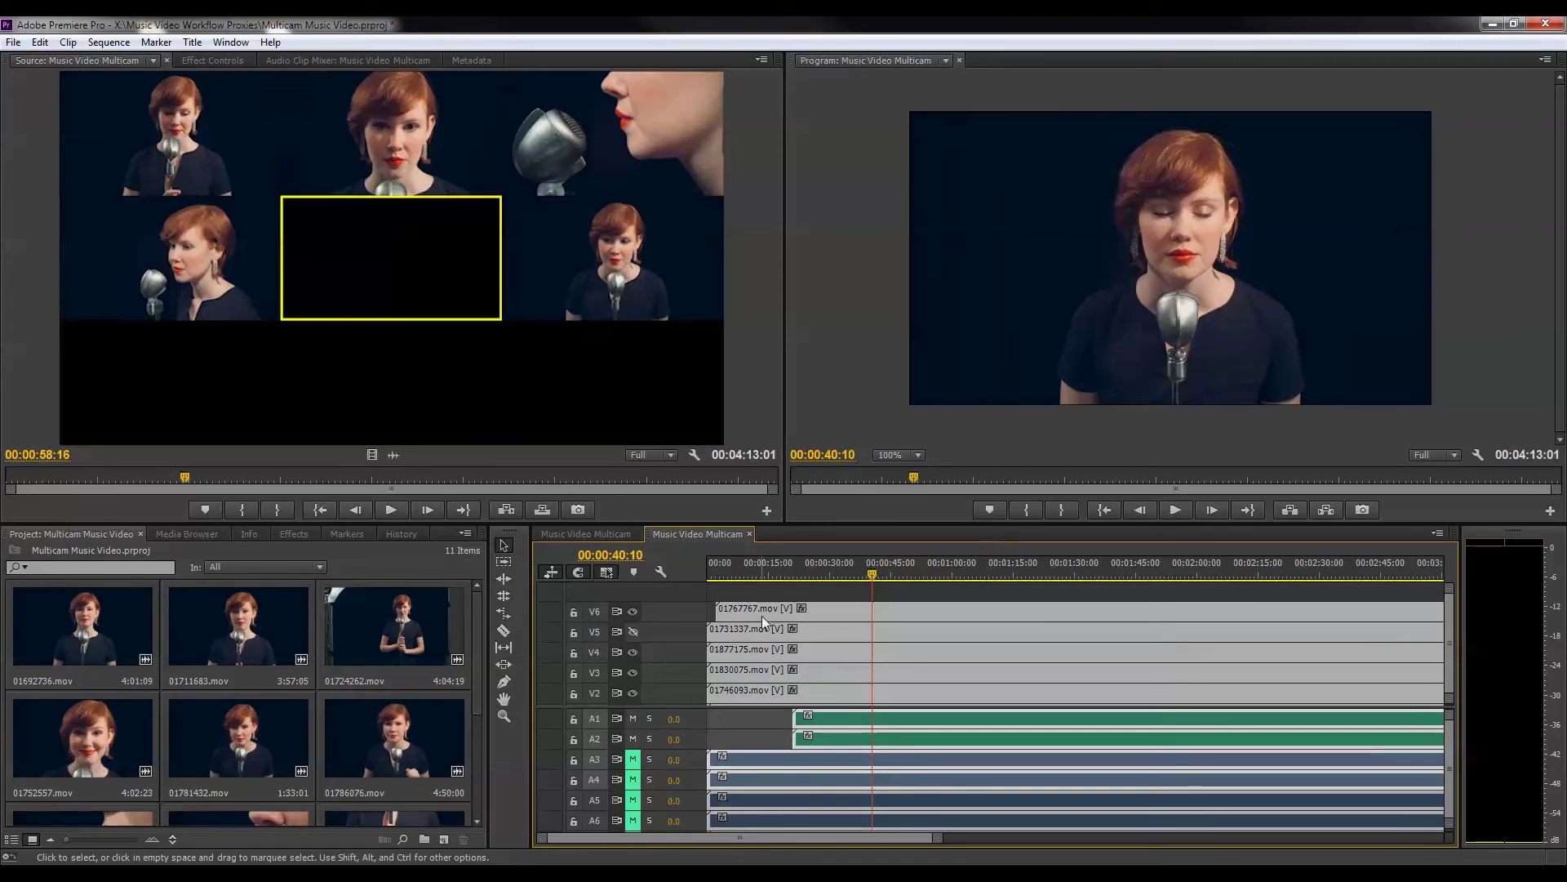
left_click(633, 611)
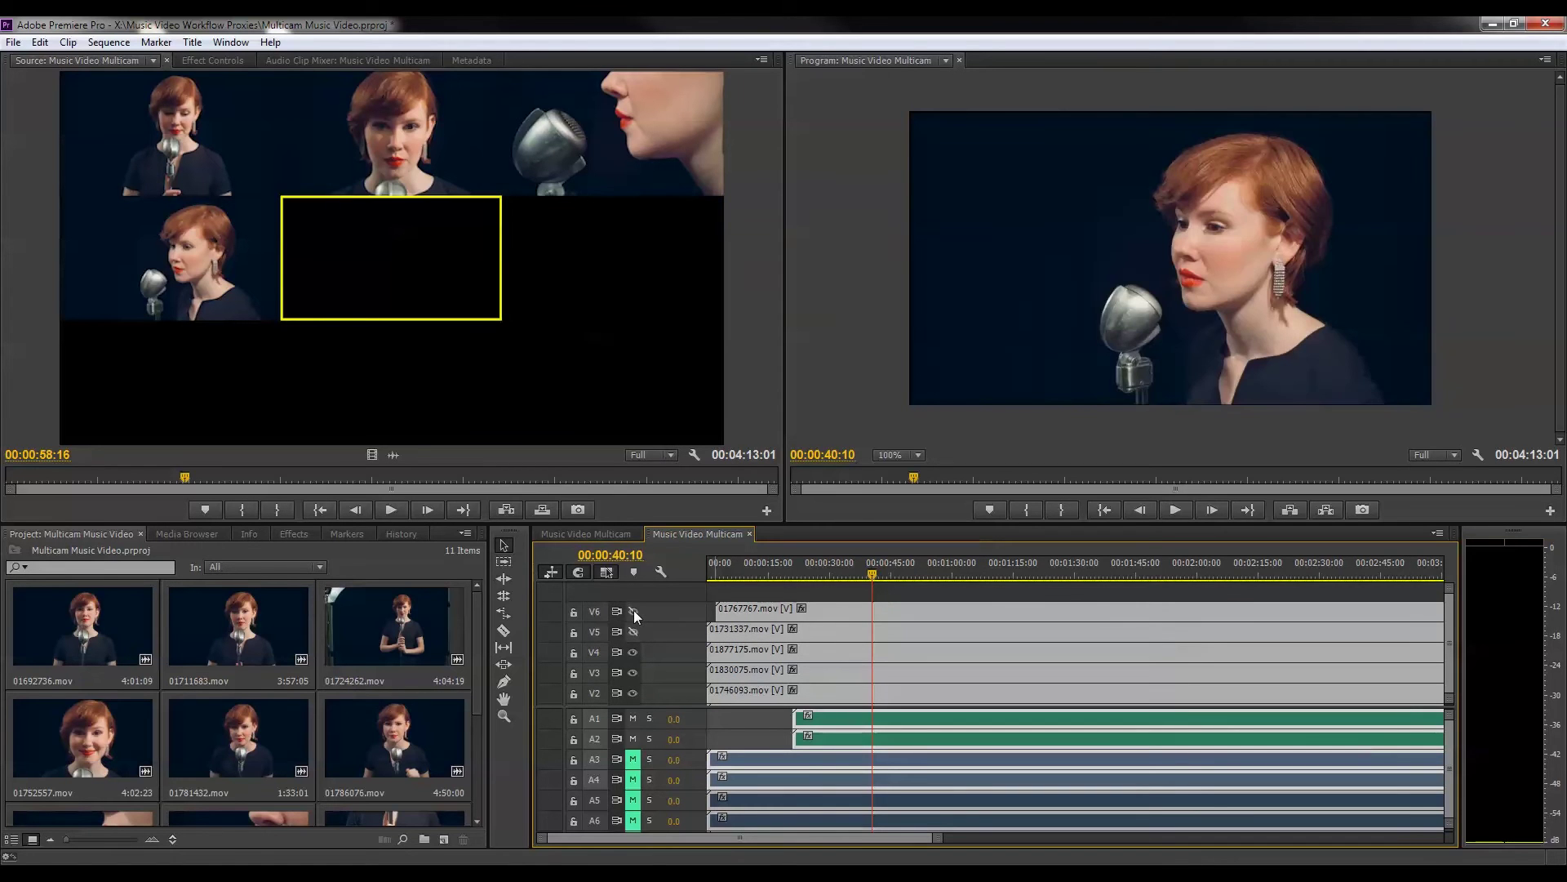
left_click(631, 634)
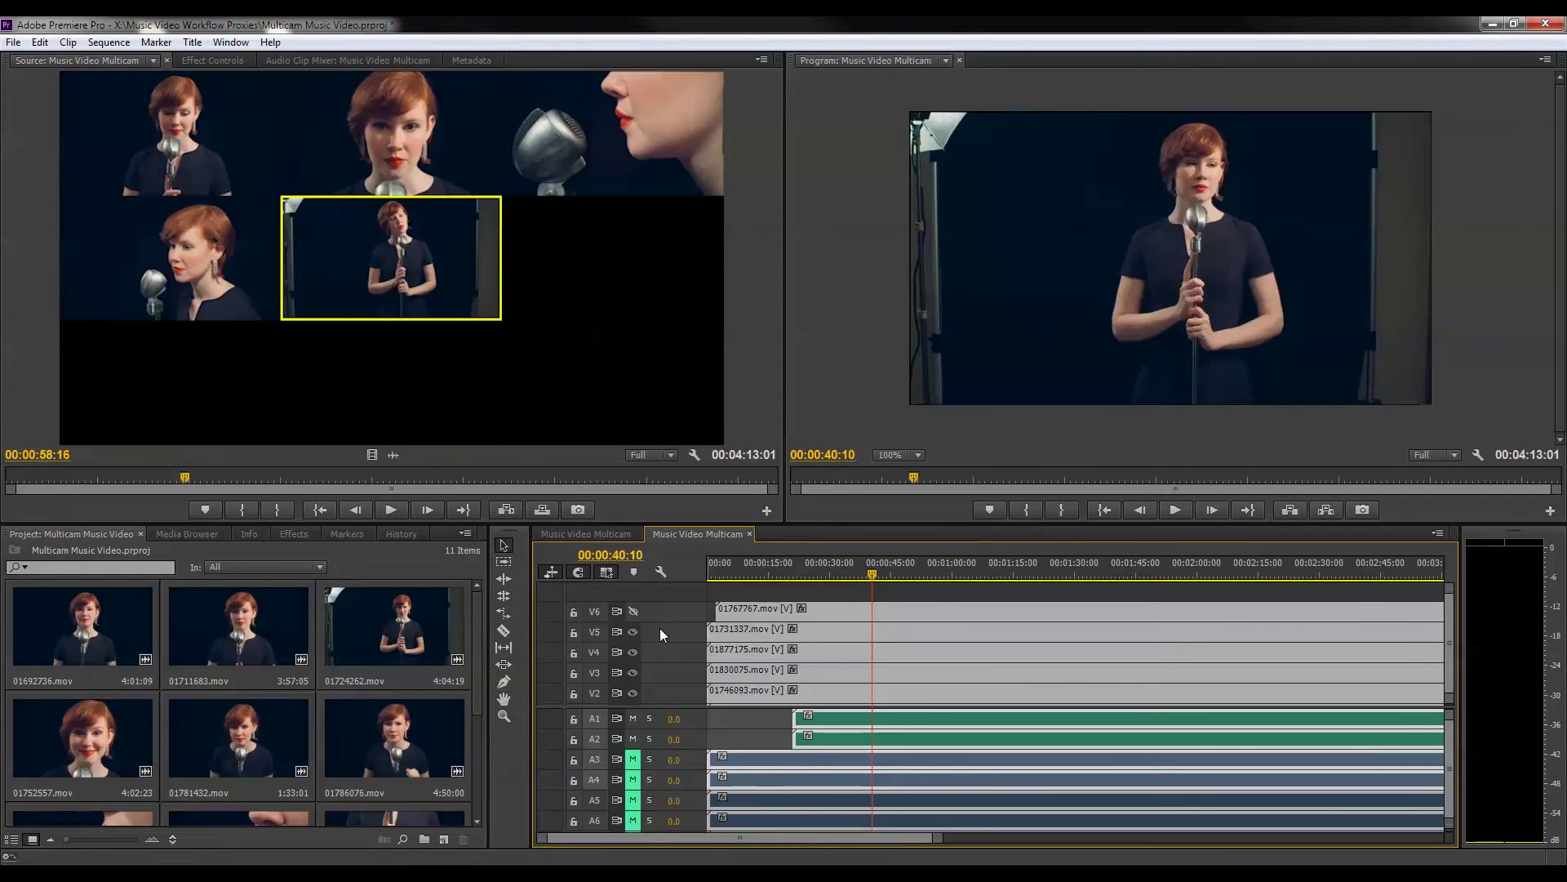
Step: Play the source sequence briefly, then select all clips except 01731337.mov on V5
key("space")
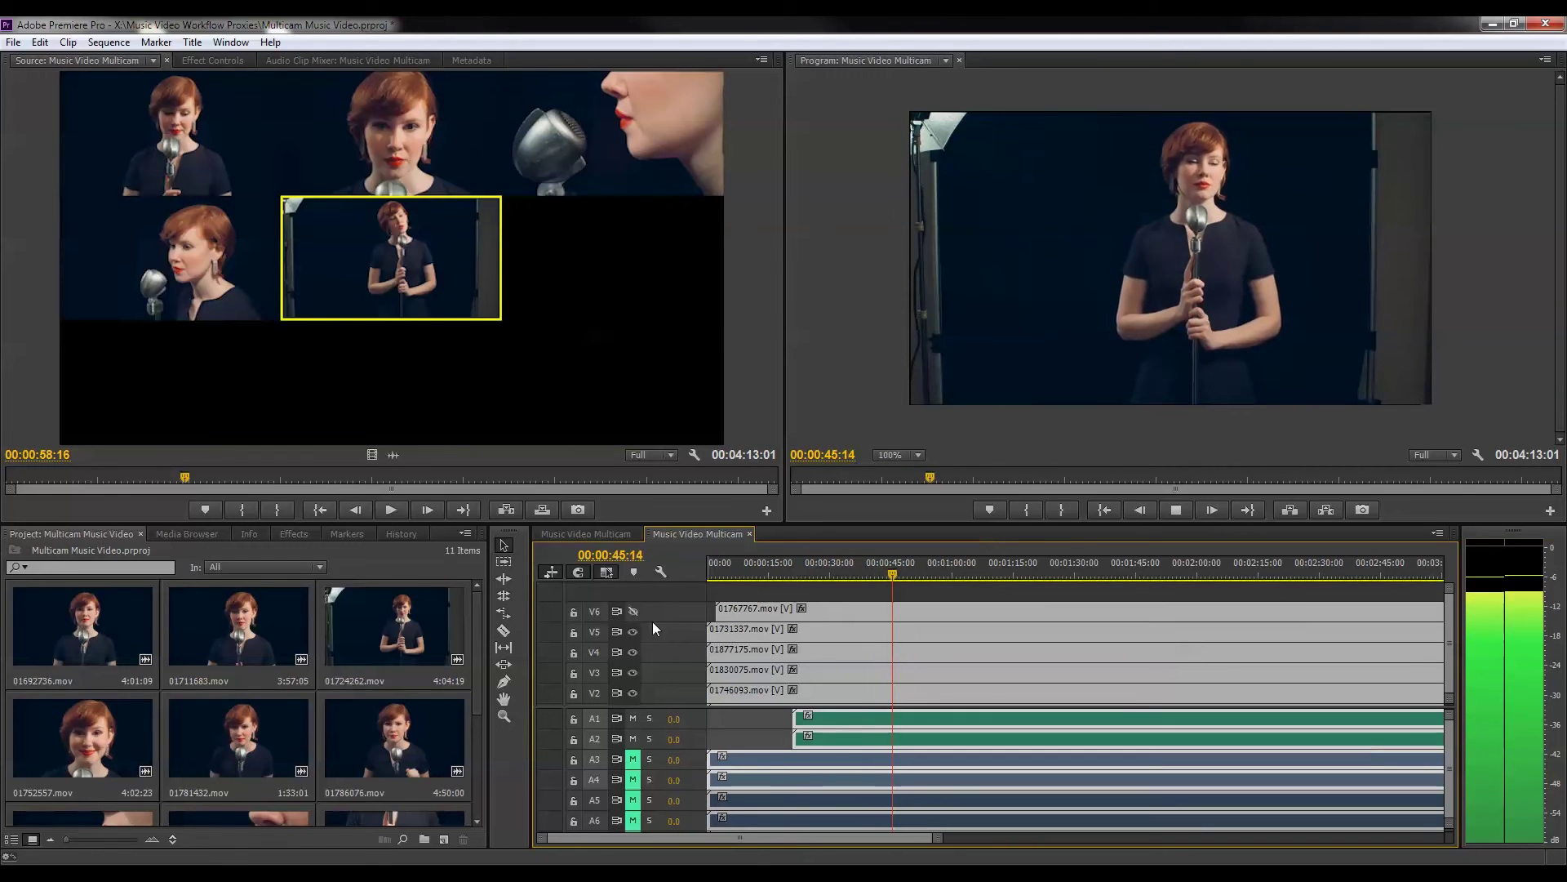
key("space")
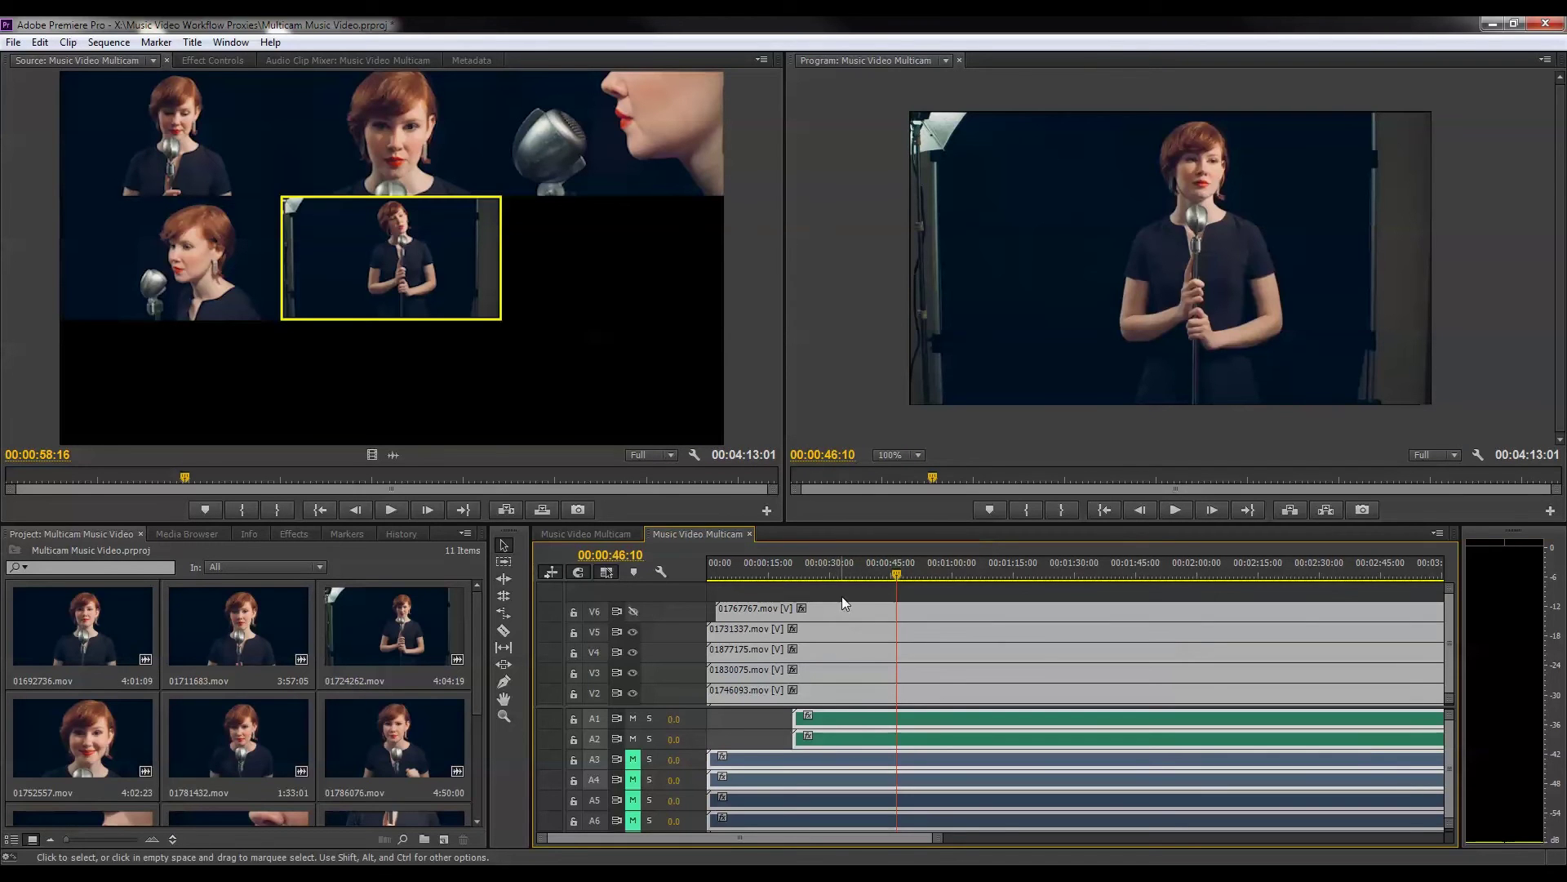
key("ctrl+a")
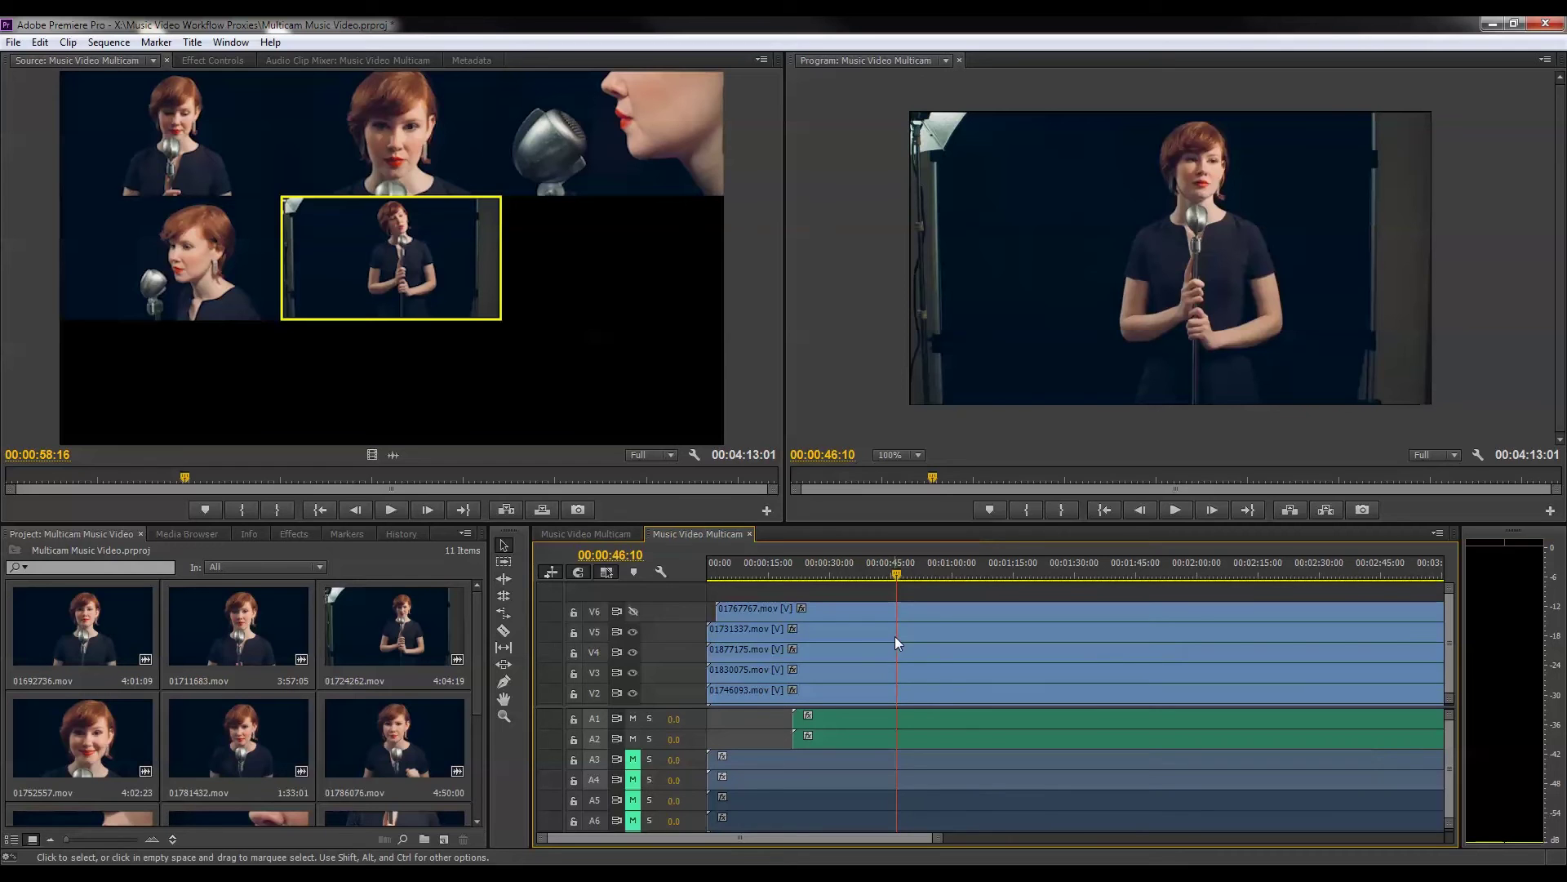
left_click(856, 634)
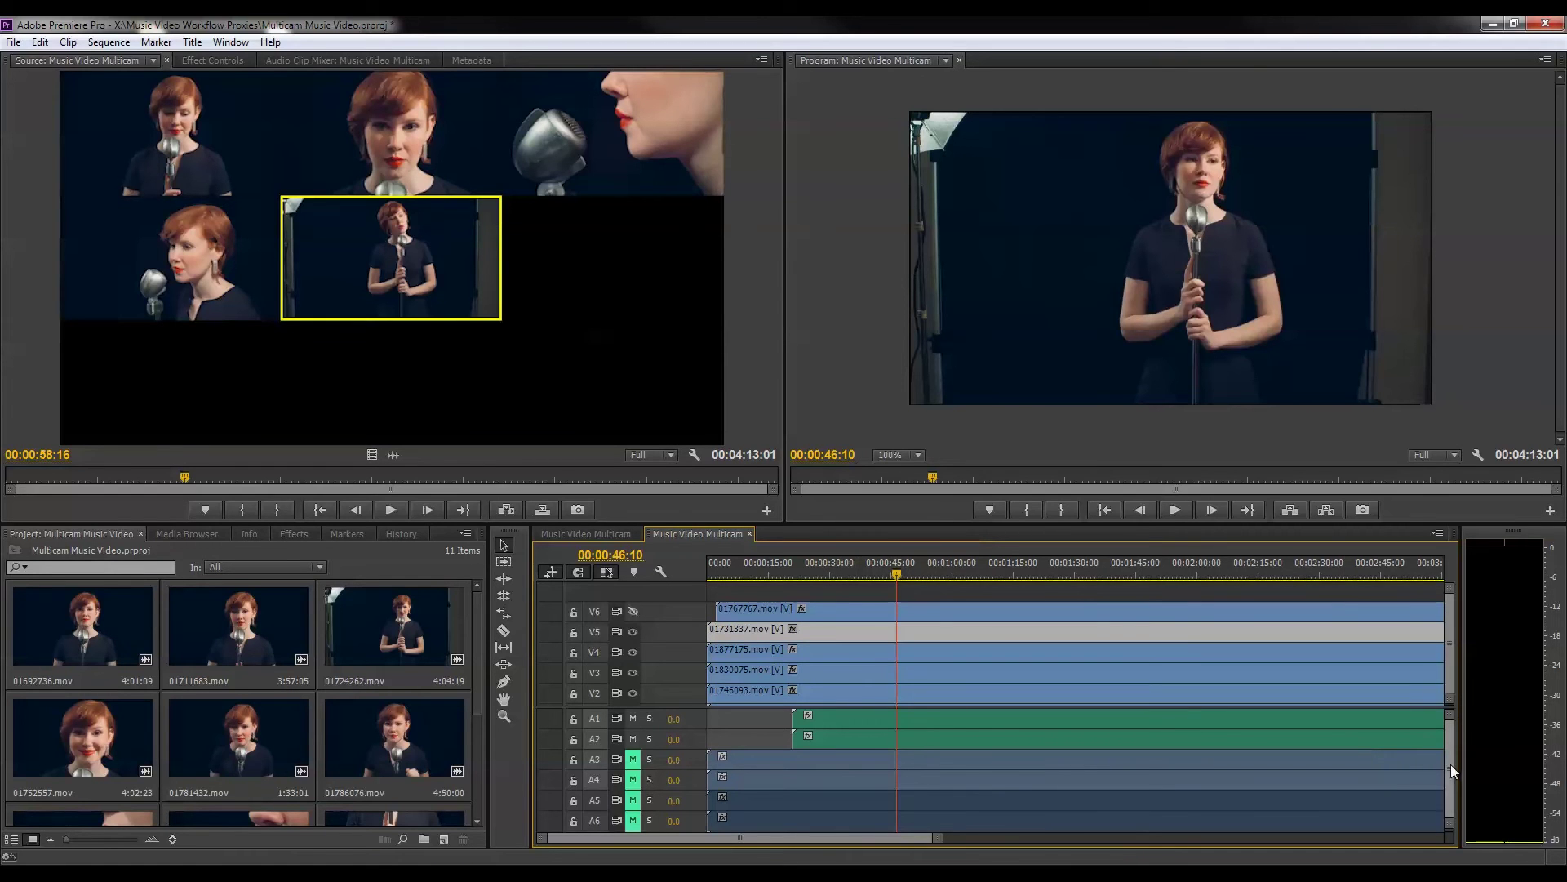
Step: Enlarge the timeline panel and expand audio tracks A11 and A12 to show their waveforms
left_click_drag(1141, 523, 1169, 284)
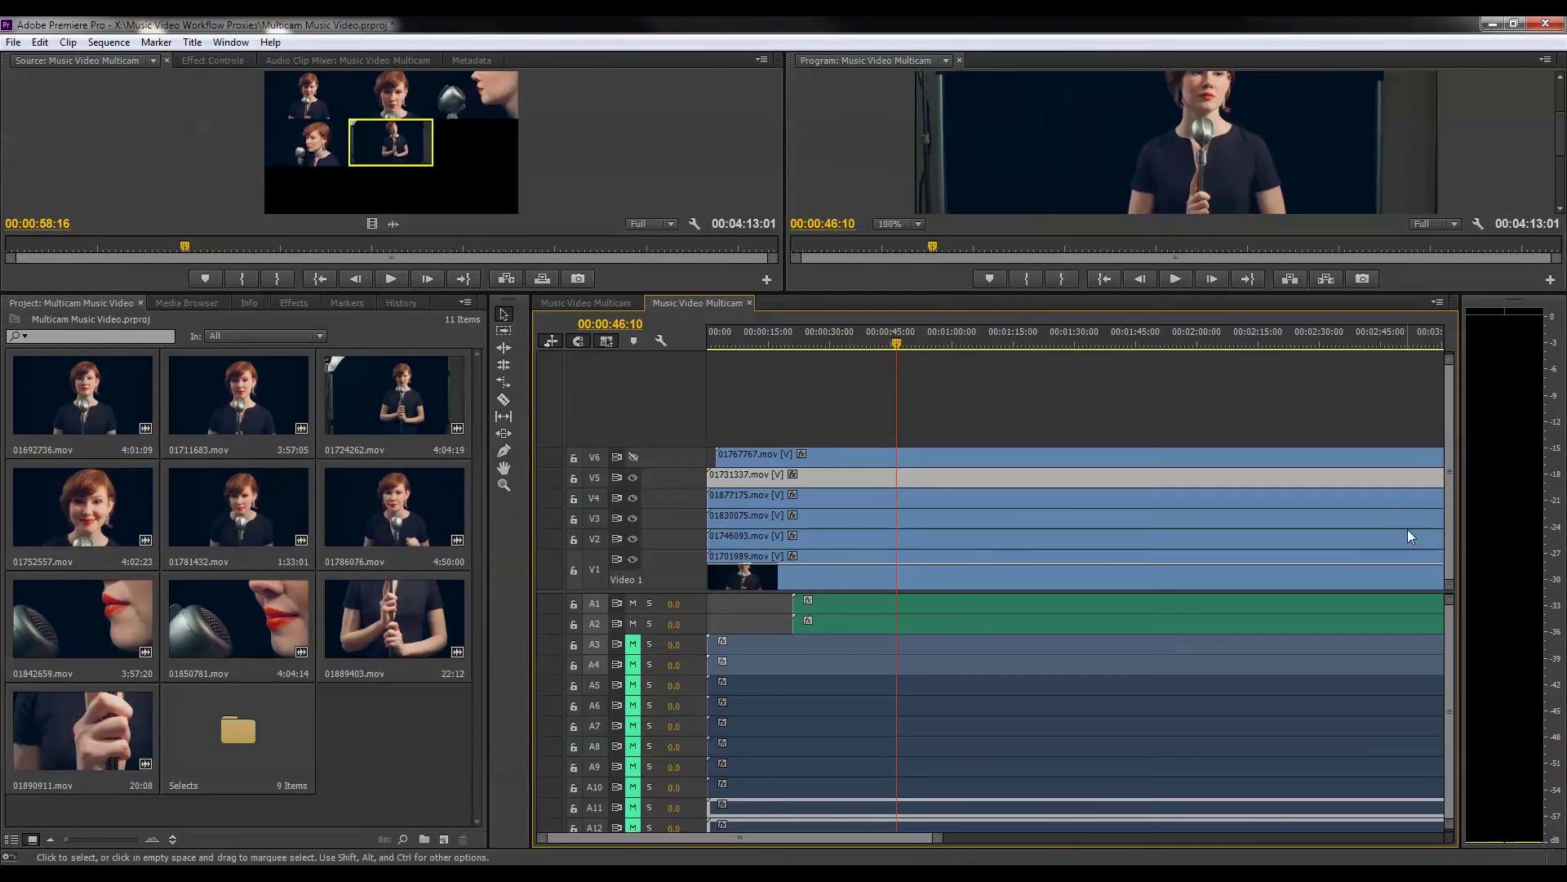
scroll(1448, 678, "down", 3)
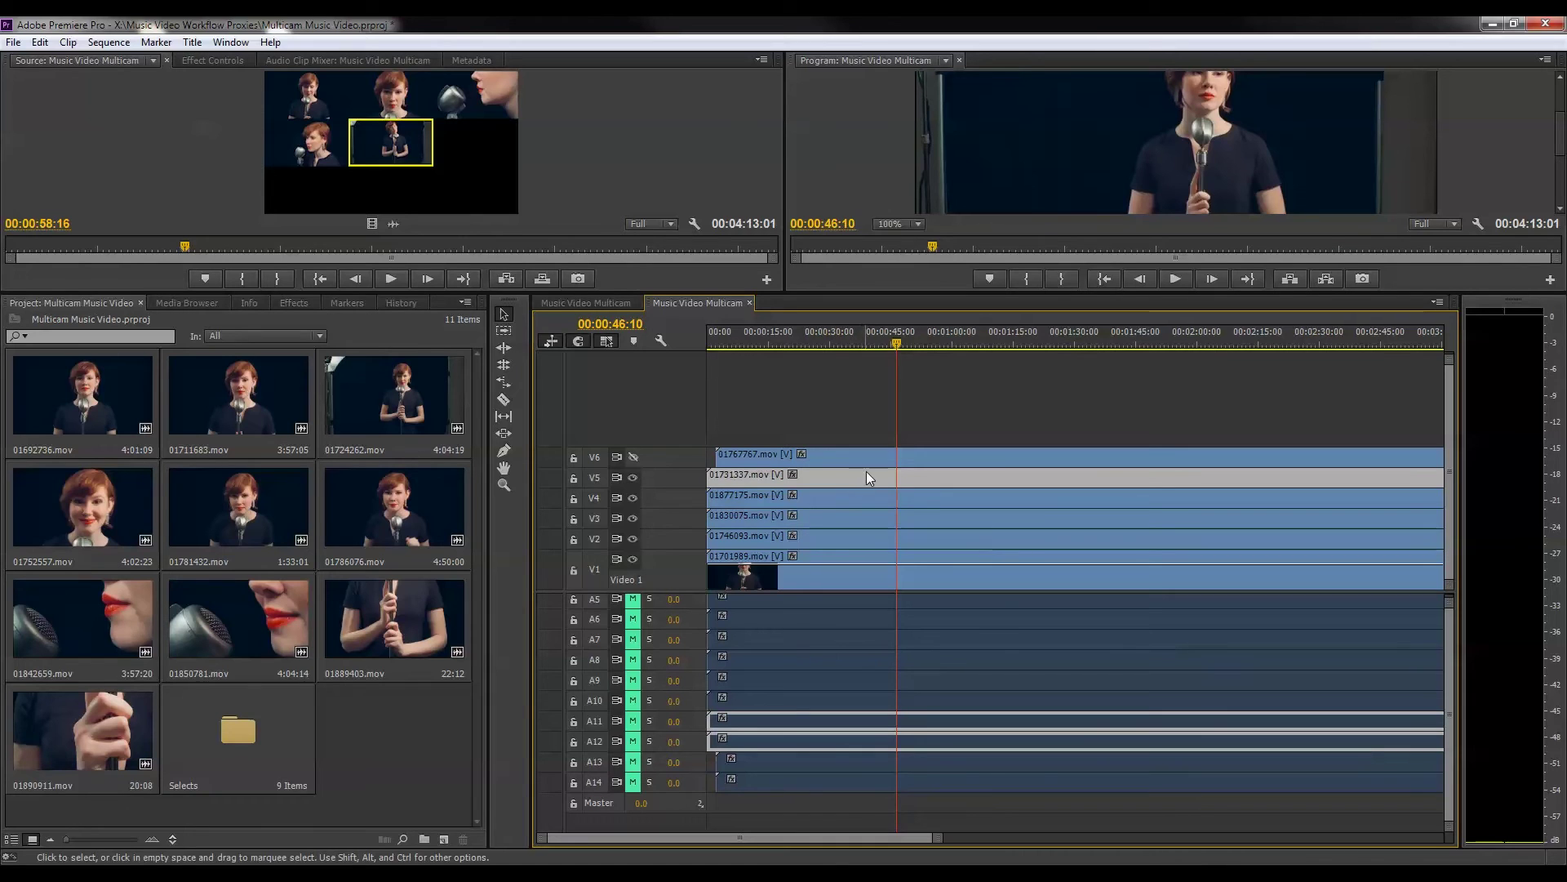
double_click(697, 722)
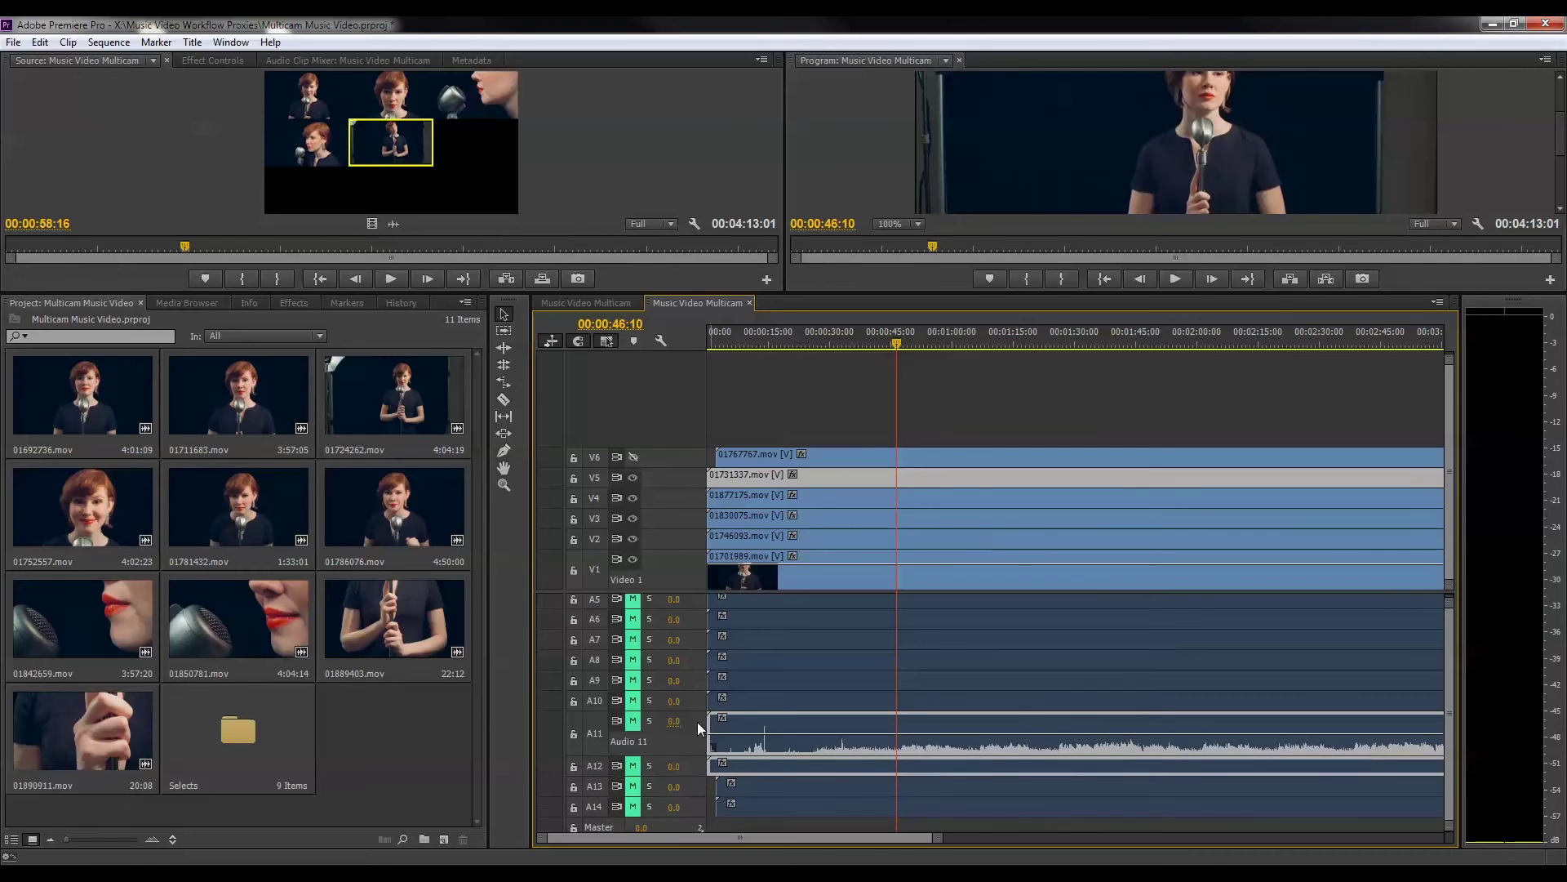
double_click(699, 776)
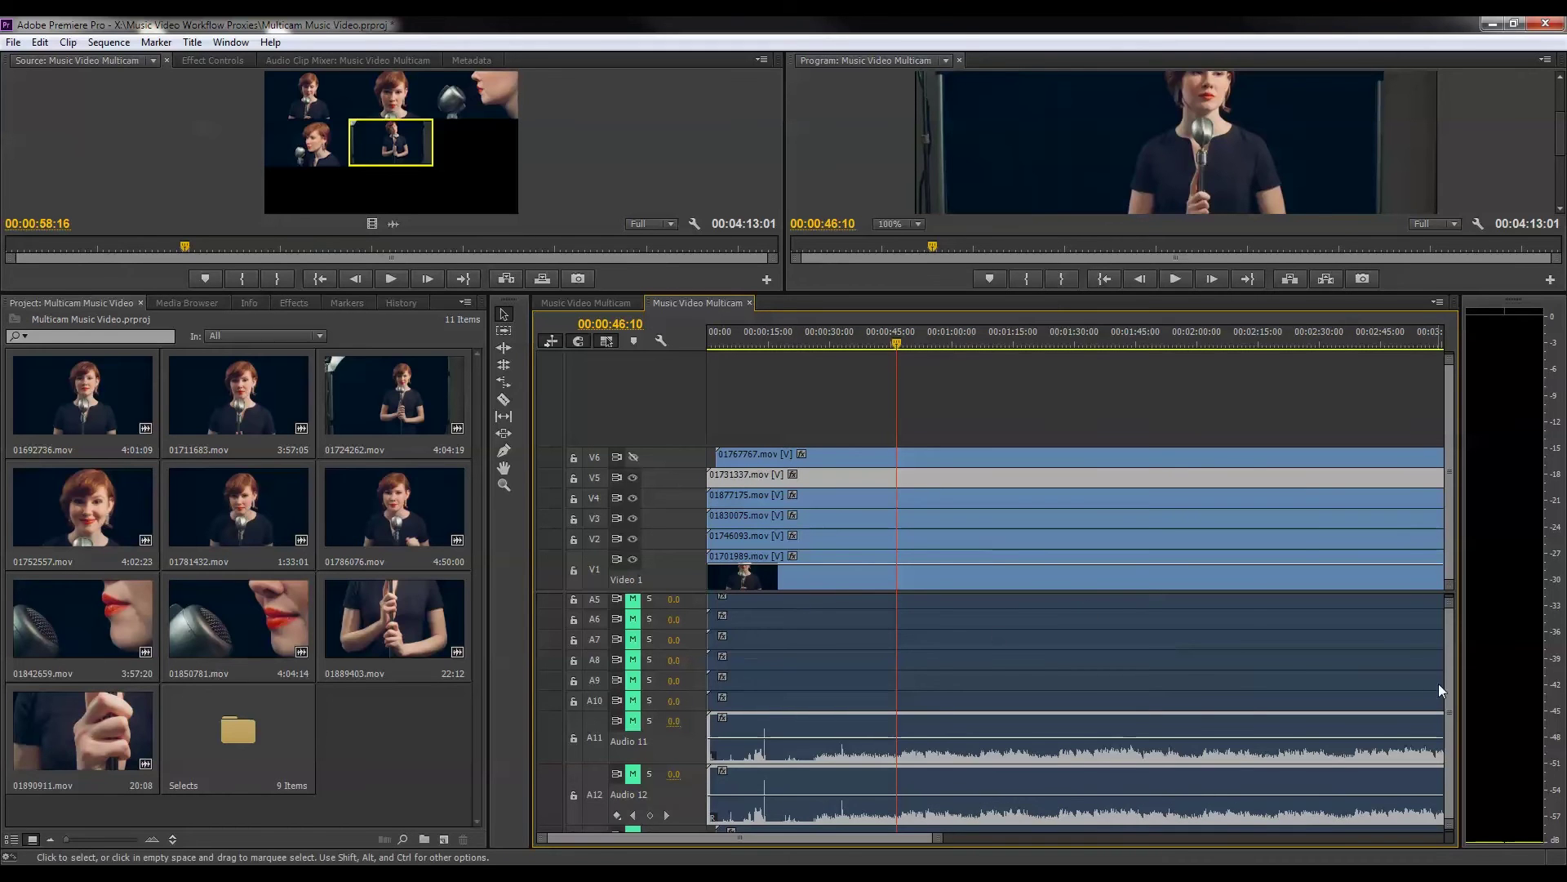
Step: Unmute audio tracks A11 and A12
scroll(627, 663, "down", 3)
left_click(634, 647)
left_click(633, 700)
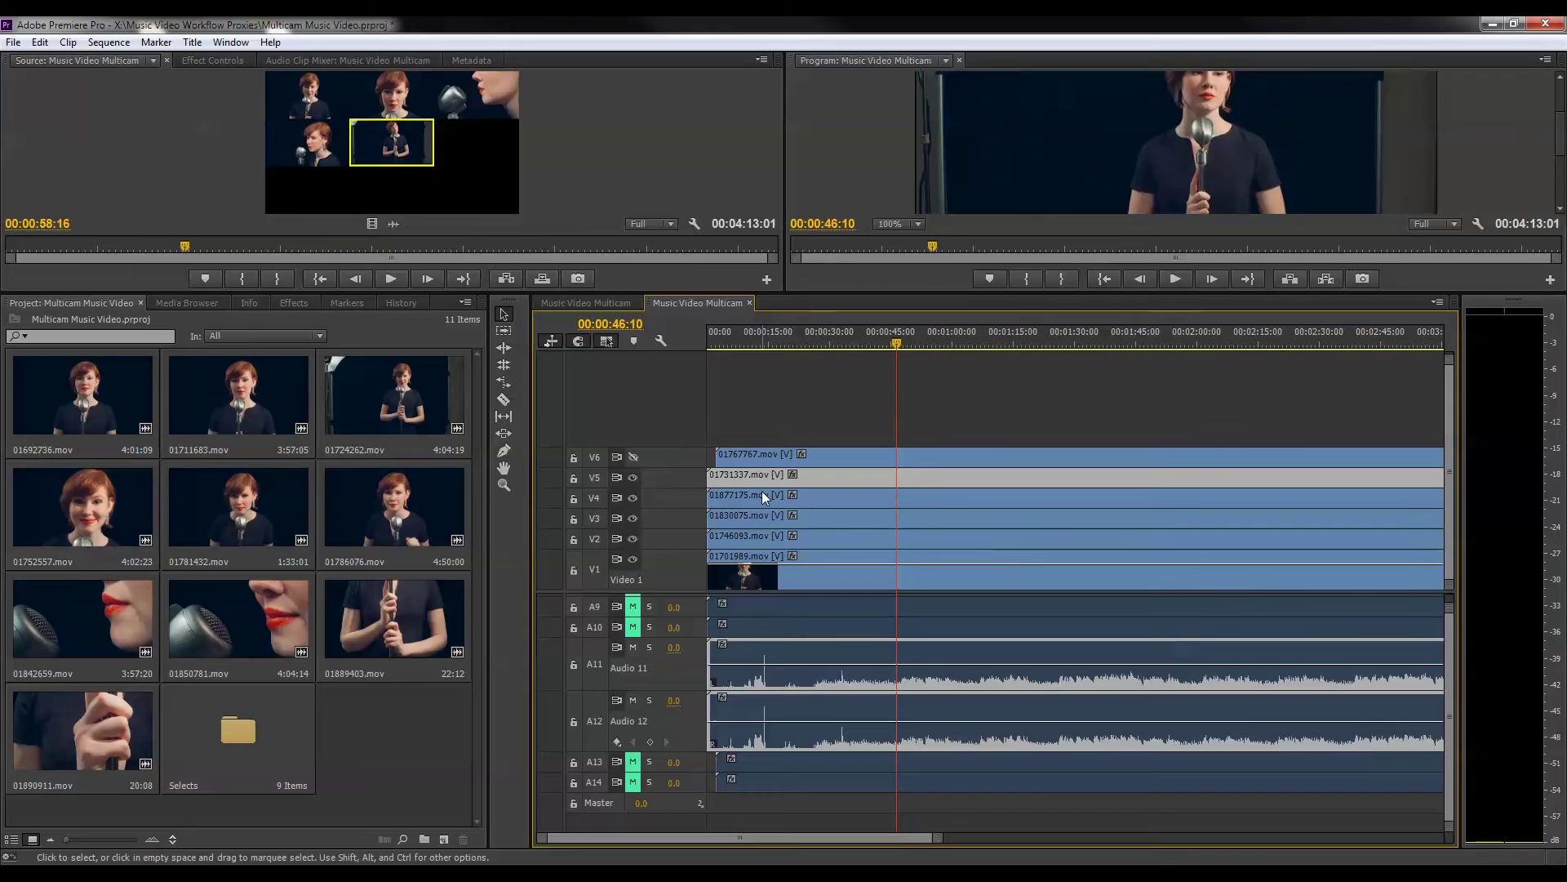
Step: Trim the V5 clip's start later, enlarge the monitors, and play the sequence to 00:00:57:02
left_click_drag(709, 476, 815, 495)
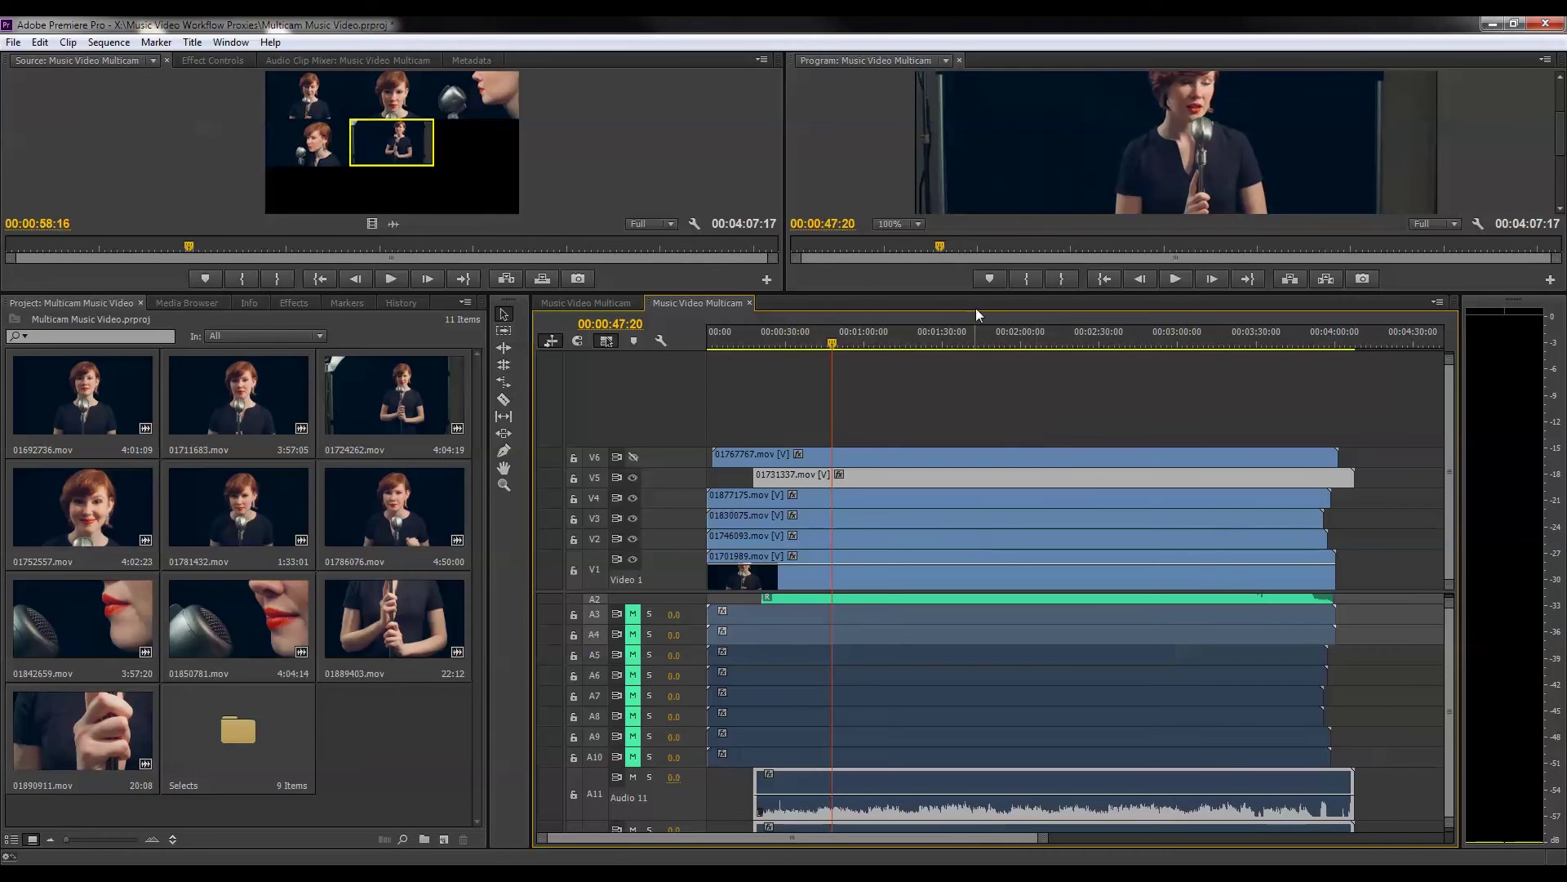
left_click_drag(979, 293, 975, 511)
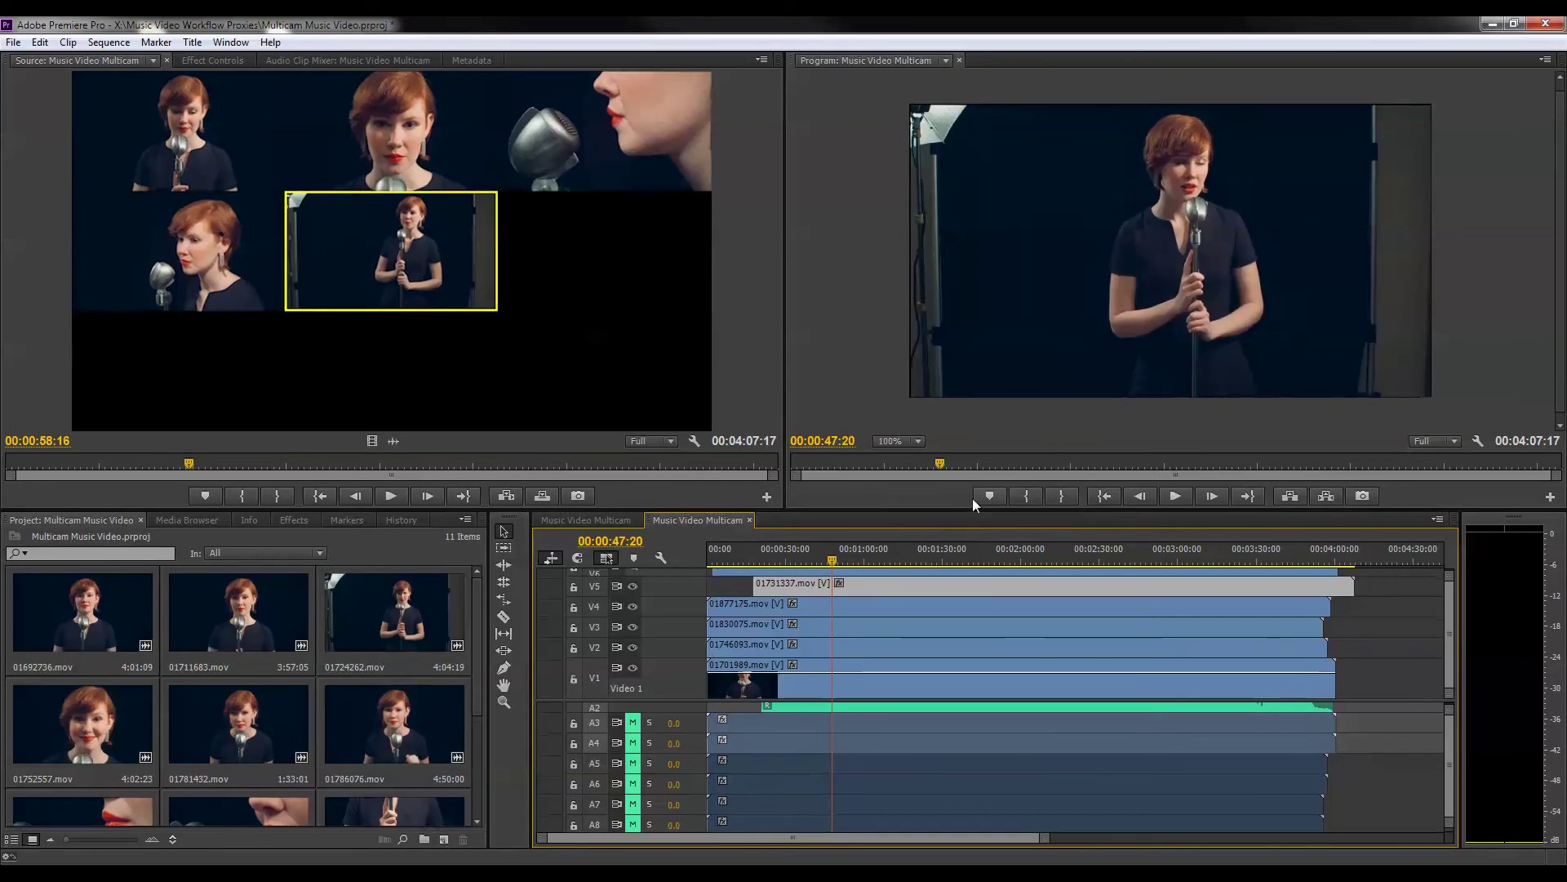
key("space")
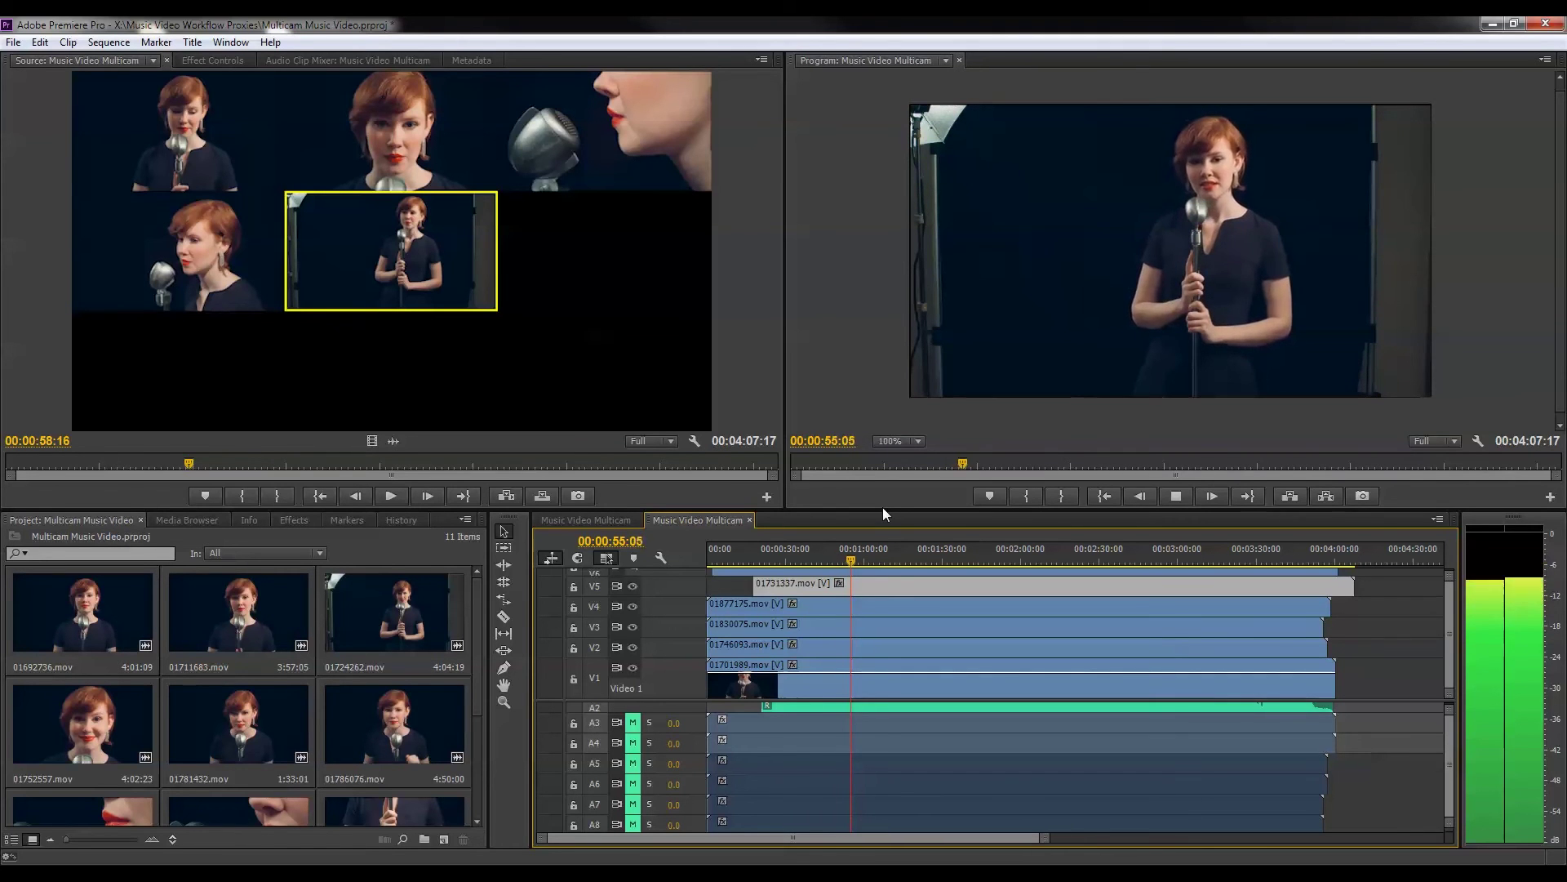
key("space")
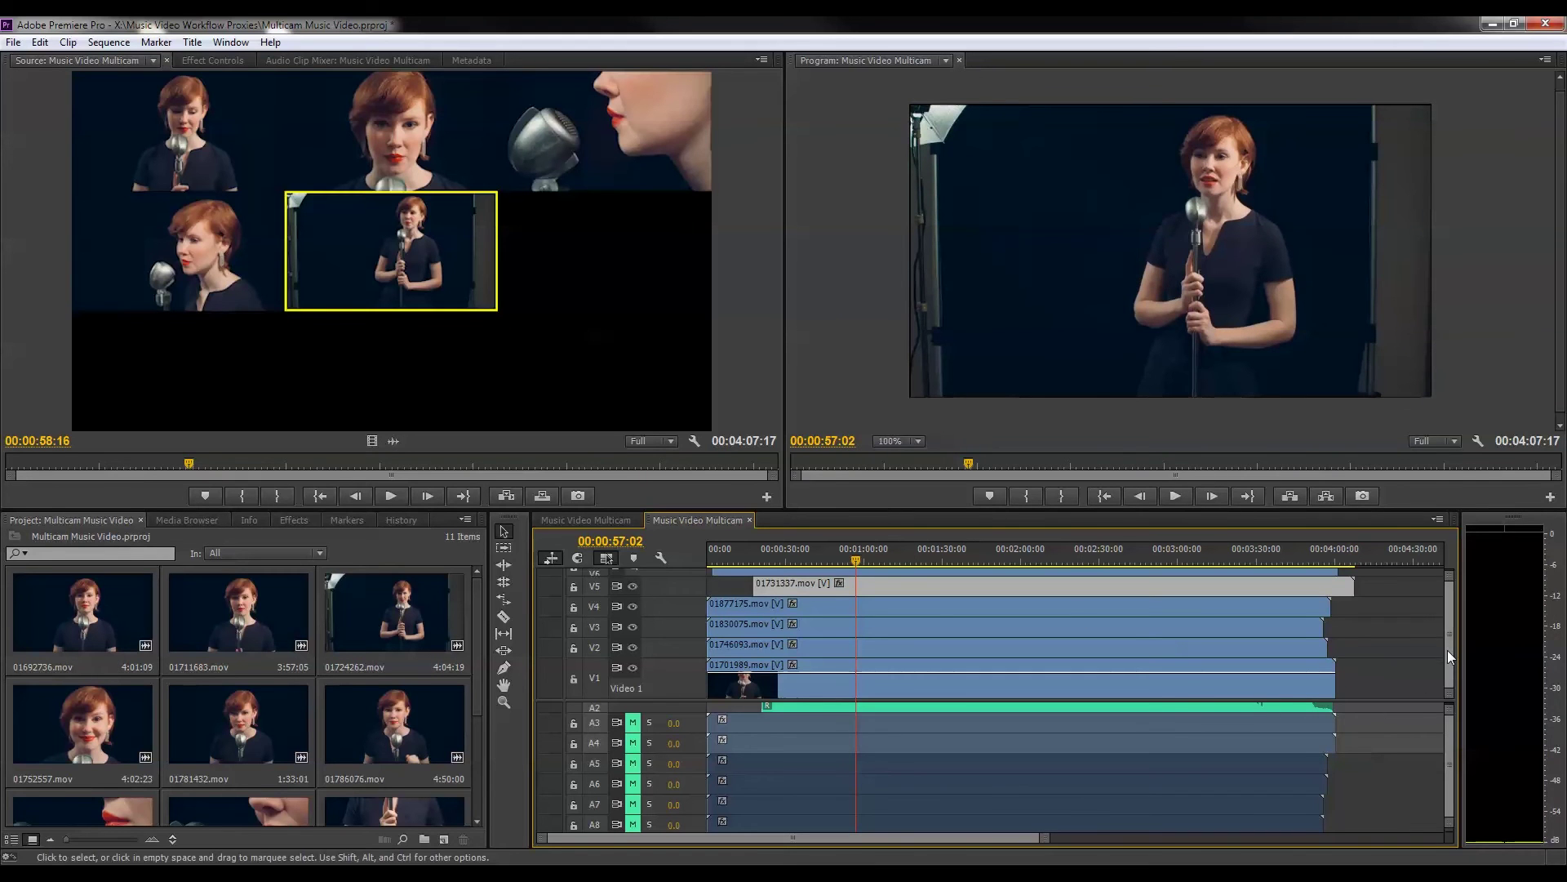
Step: Extend the V5 clip's start back to the sequence start and make track A2 taller
left_click_drag(1448, 650, 1448, 645)
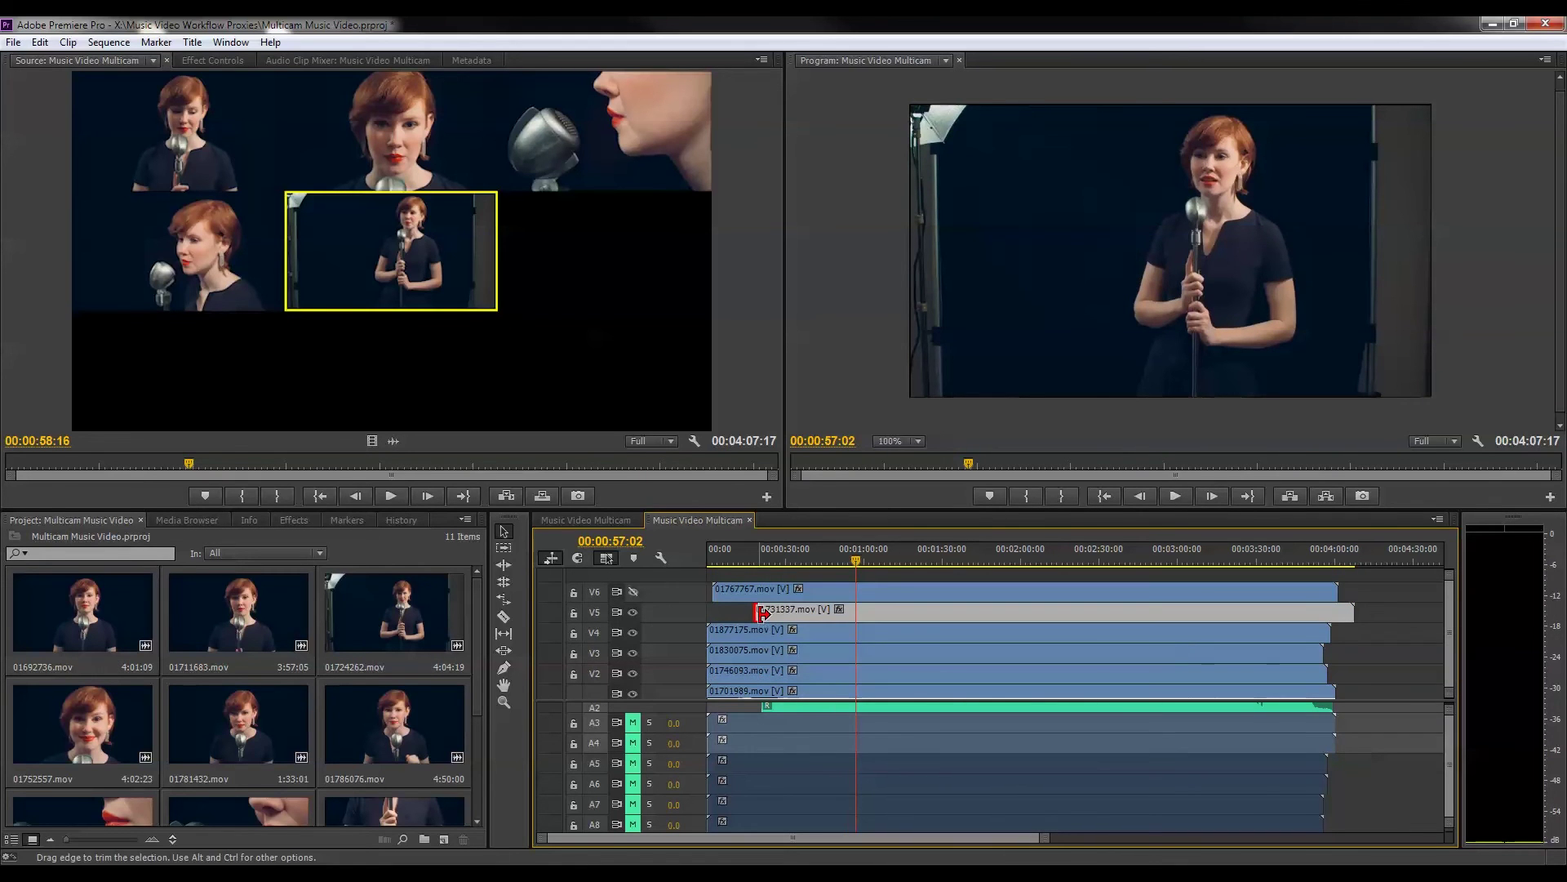
left_click_drag(762, 614, 708, 614)
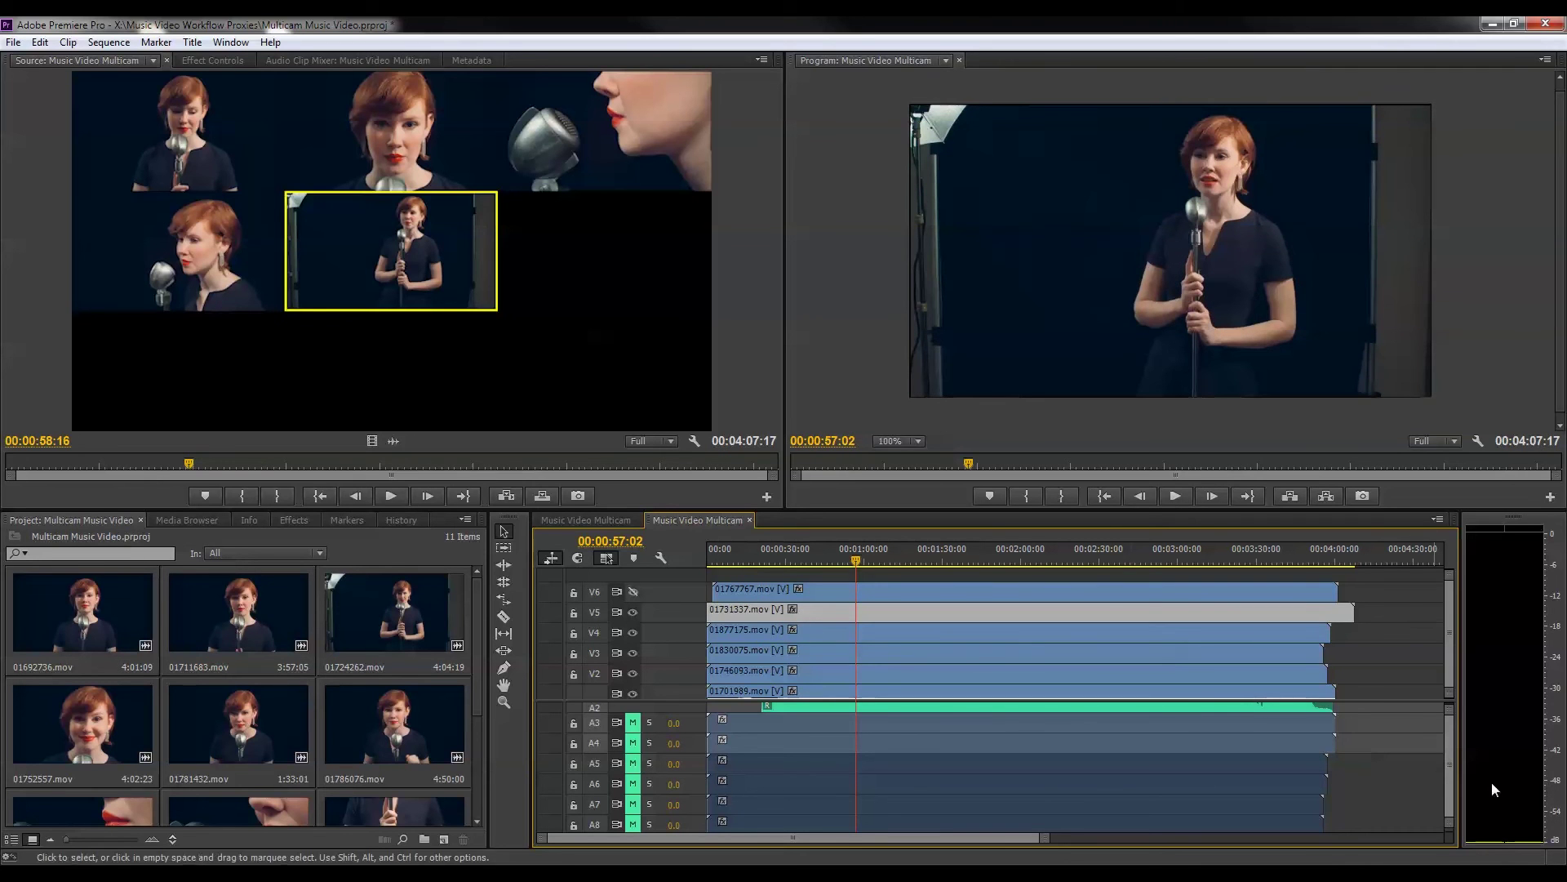
mouse_move(1447, 741)
left_mouse_down()
mouse_move(1445, 766)
mouse_move(1442, 735)
left_mouse_up()
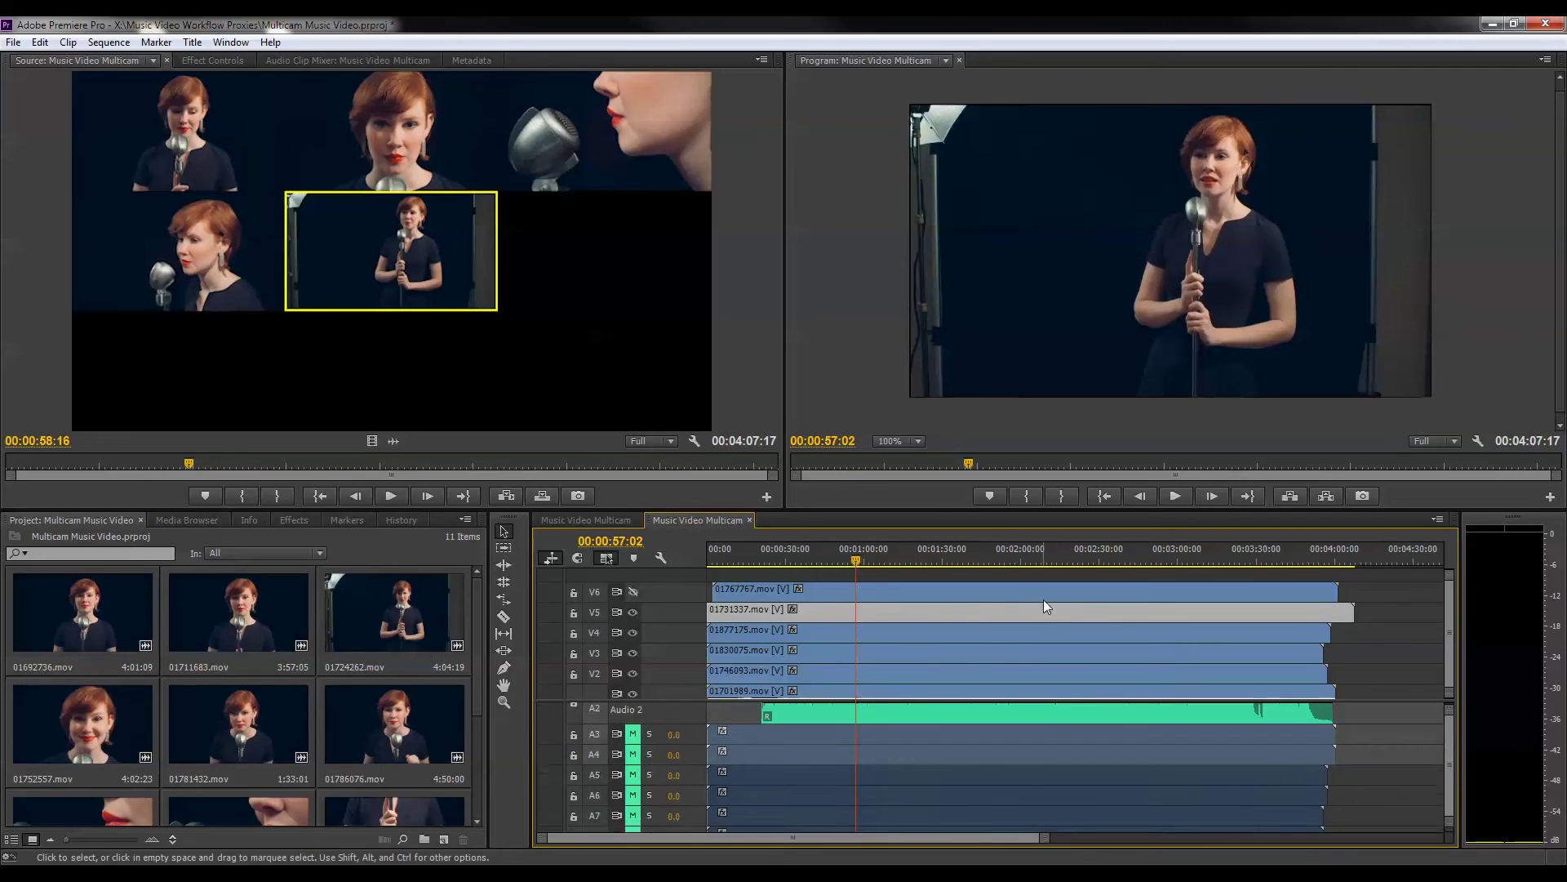
Step: Turn on track V6's output as a sixth angle, then close the nested multicam source sequence
left_click(634, 592)
left_click(633, 591)
left_click(634, 592)
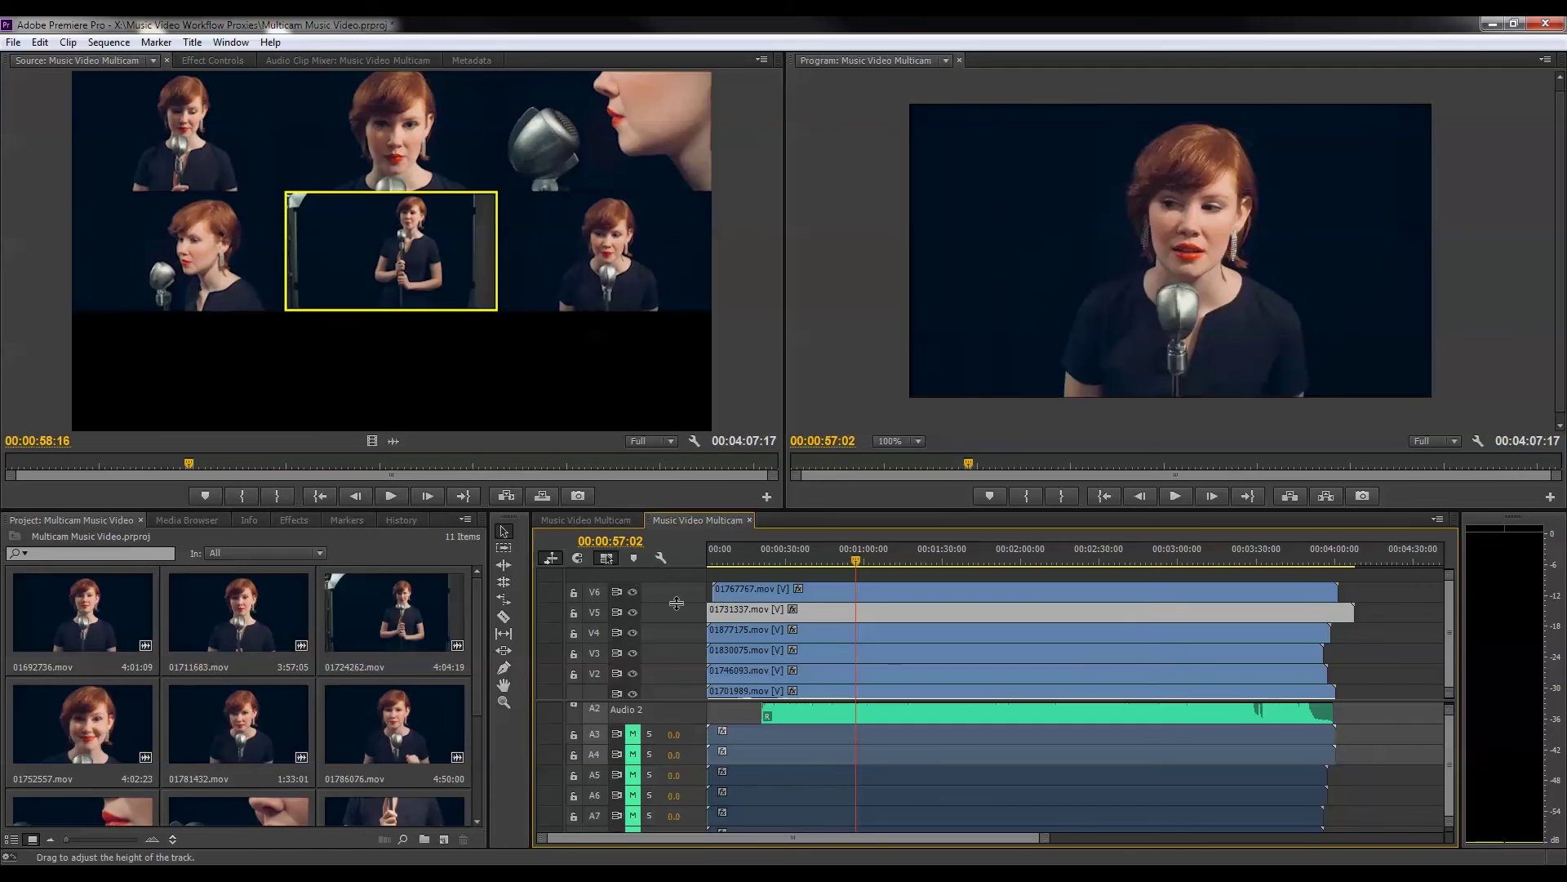
left_click(800, 558)
left_click(750, 521)
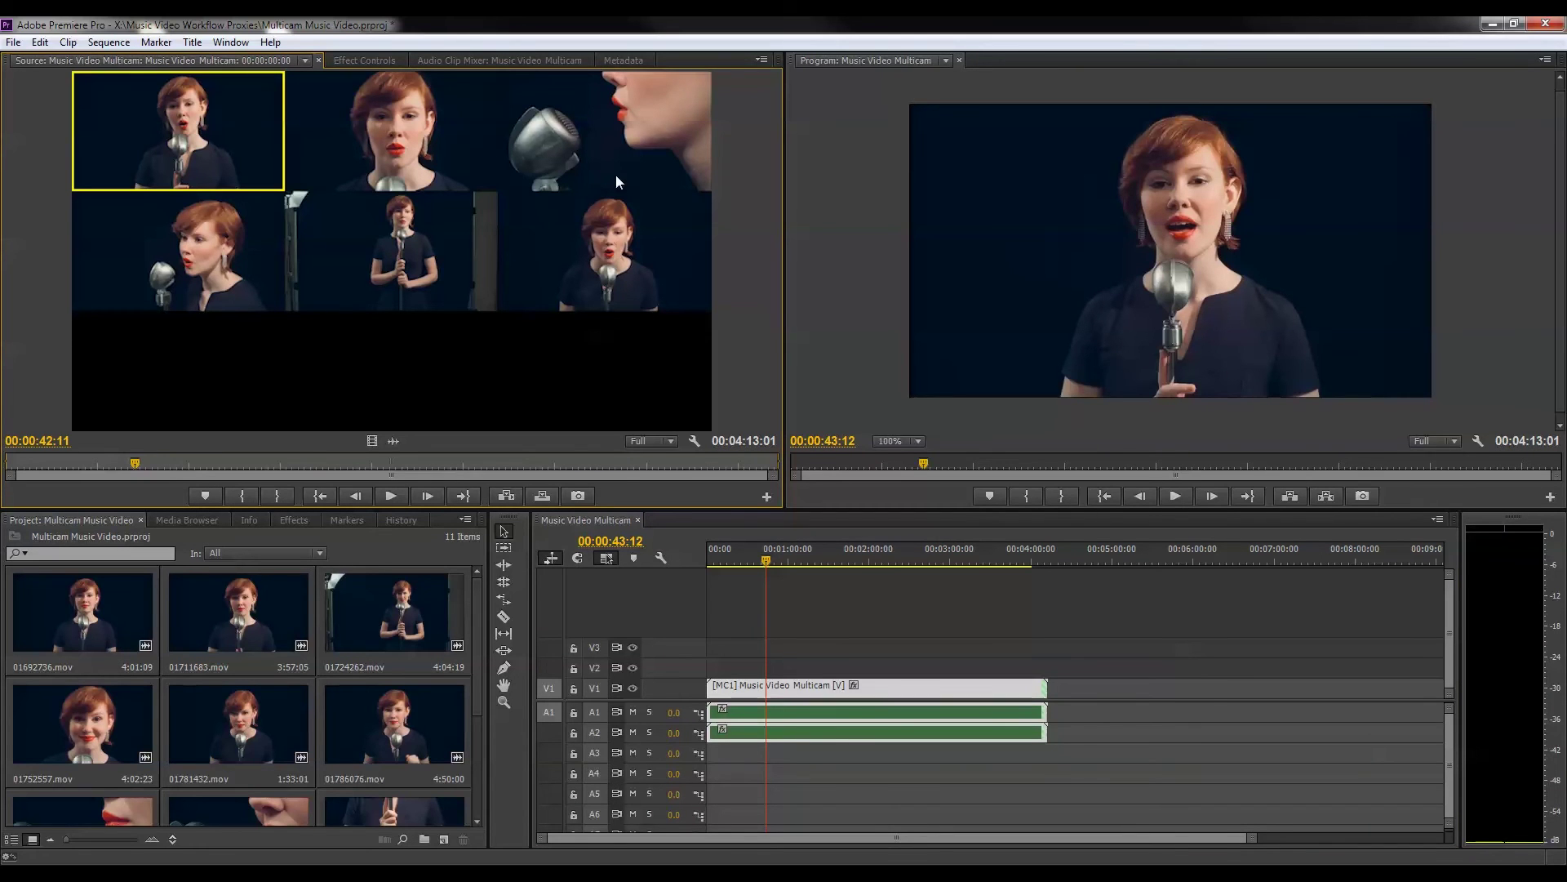
Step: Play the source multicam clip, then move the edit sequence playhead to its end at 00:04:07:01
key("space")
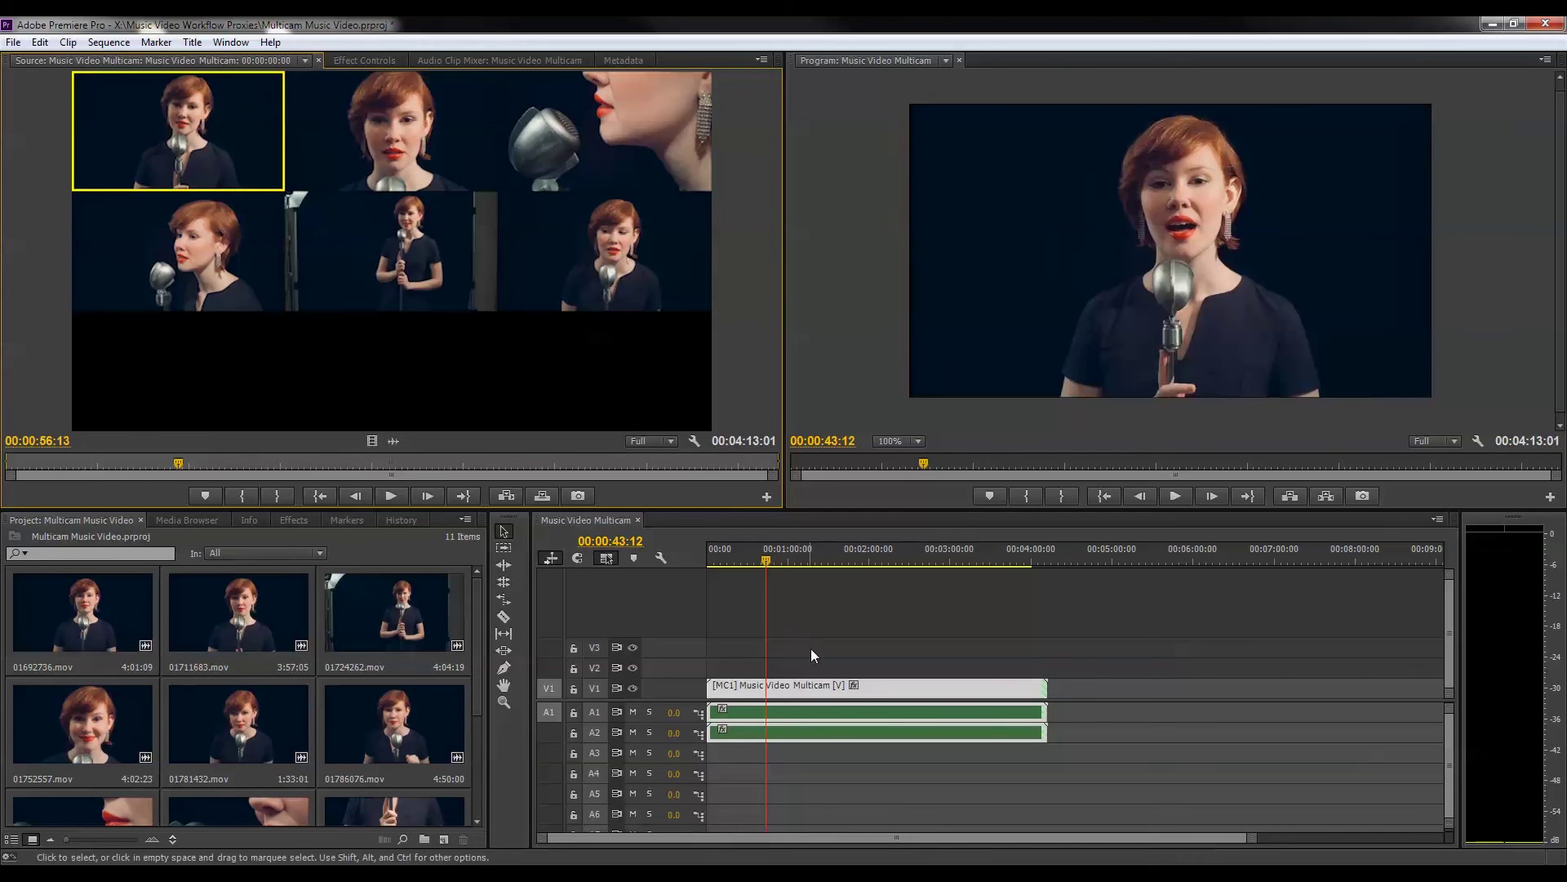
left_click(825, 624)
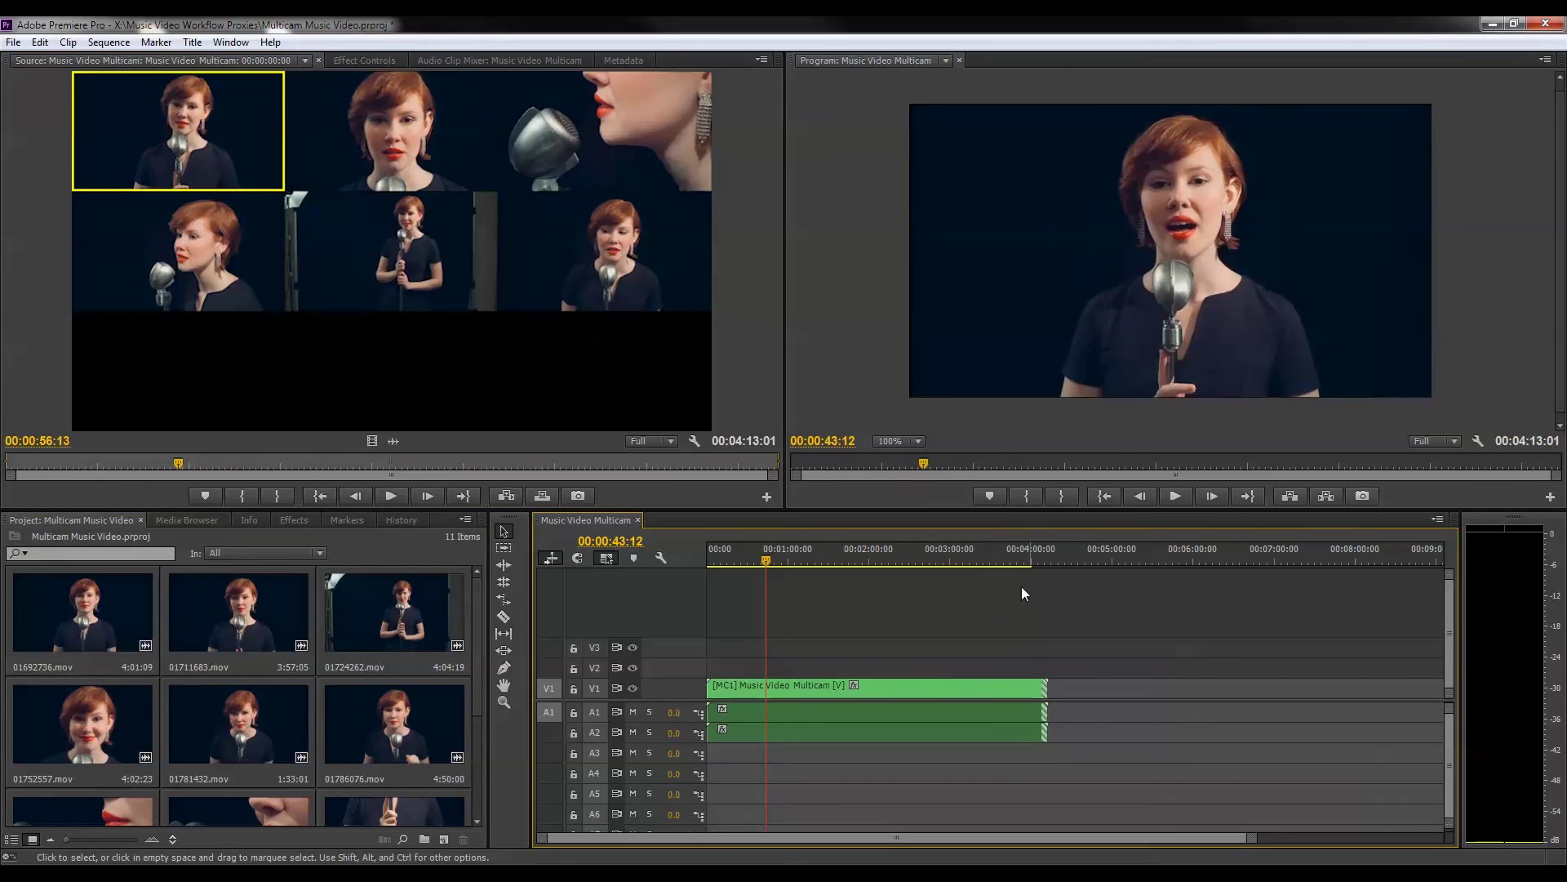
left_click_drag(1028, 556, 1040, 555)
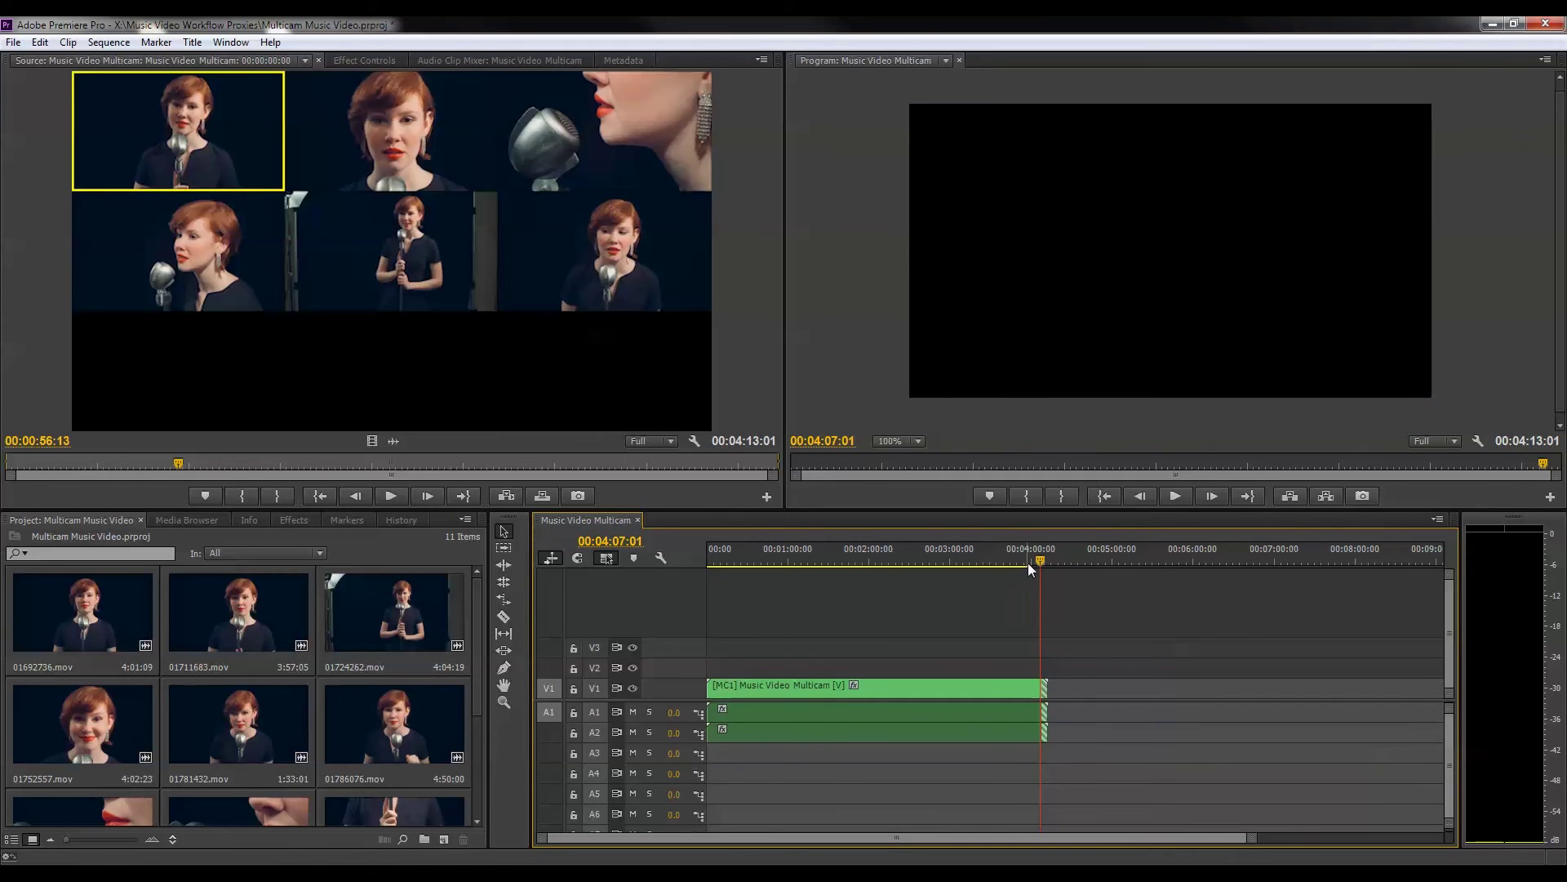
left_click(1545, 60)
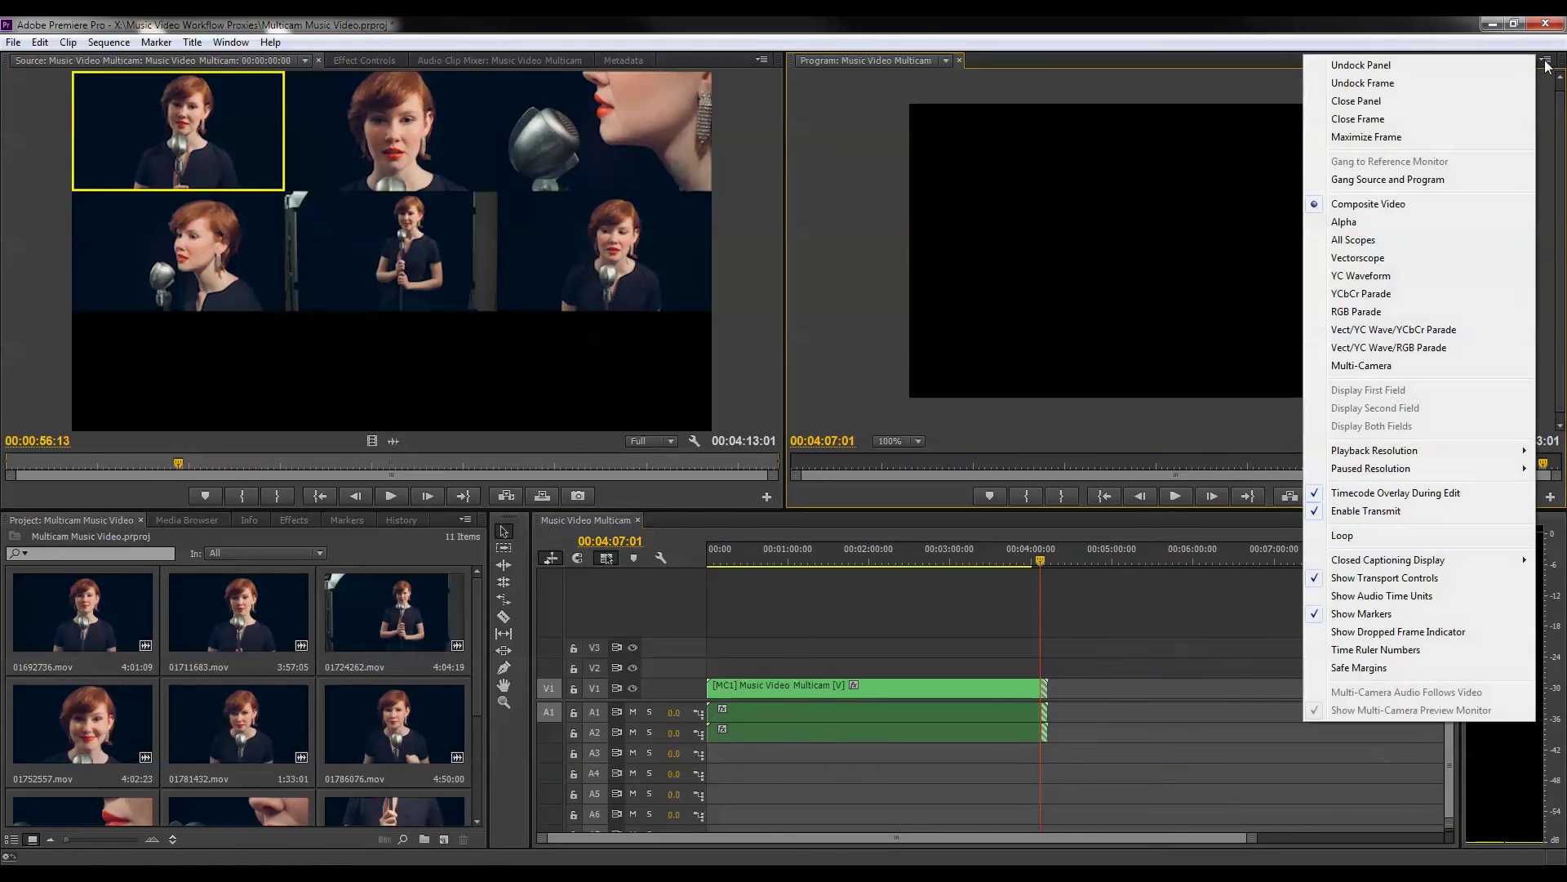
Step: Set the Program monitor to Multi-Camera view at 00:01:04:01 and widen it over the Source monitor
left_click(1385, 369)
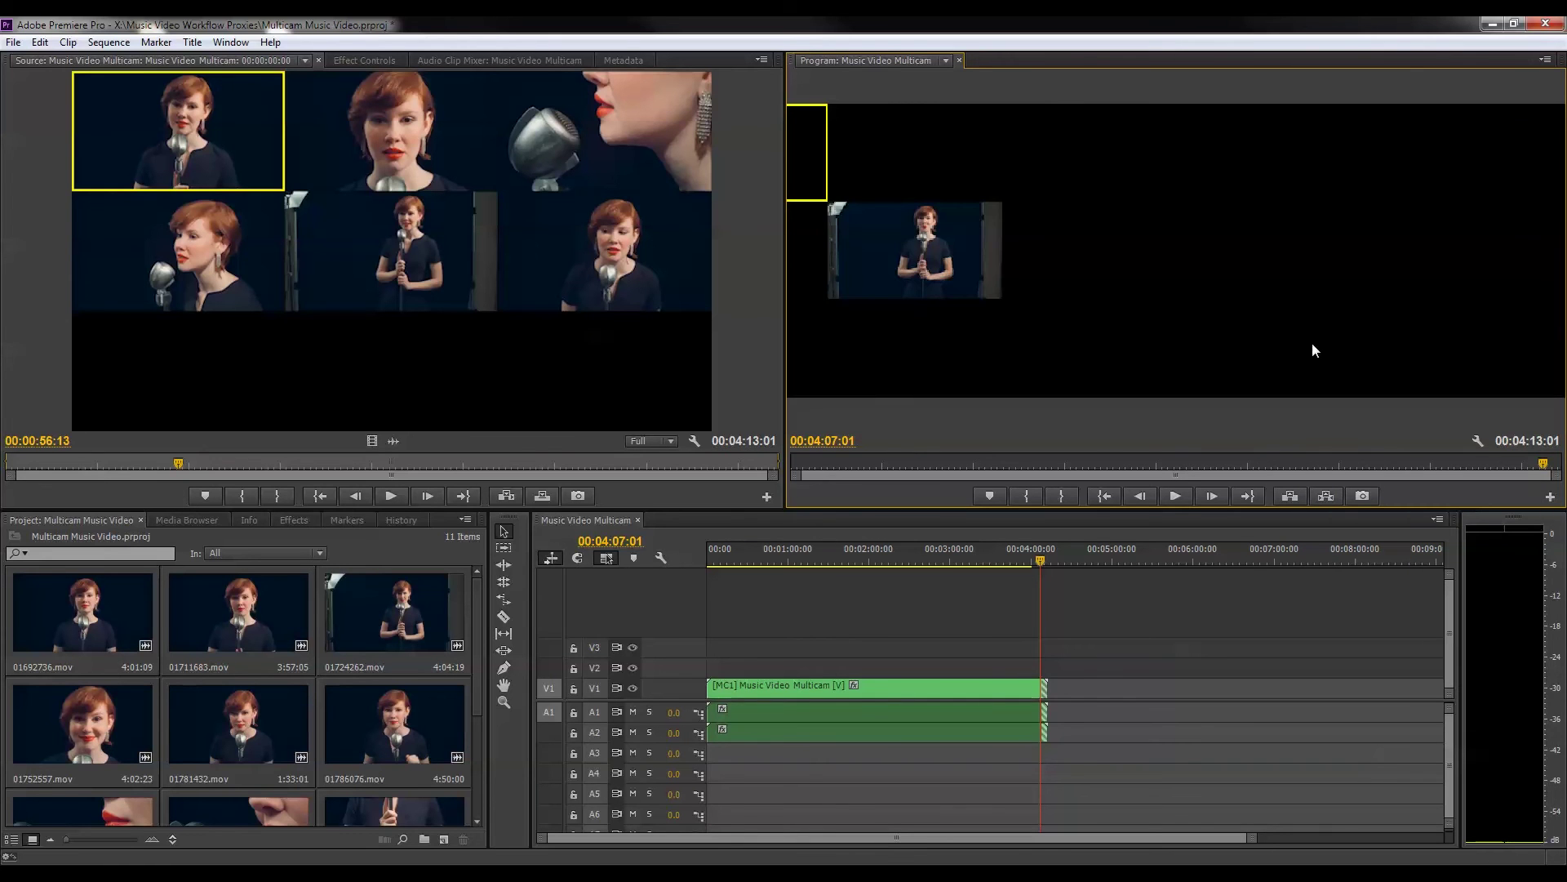
left_click(890, 559)
left_click(820, 561)
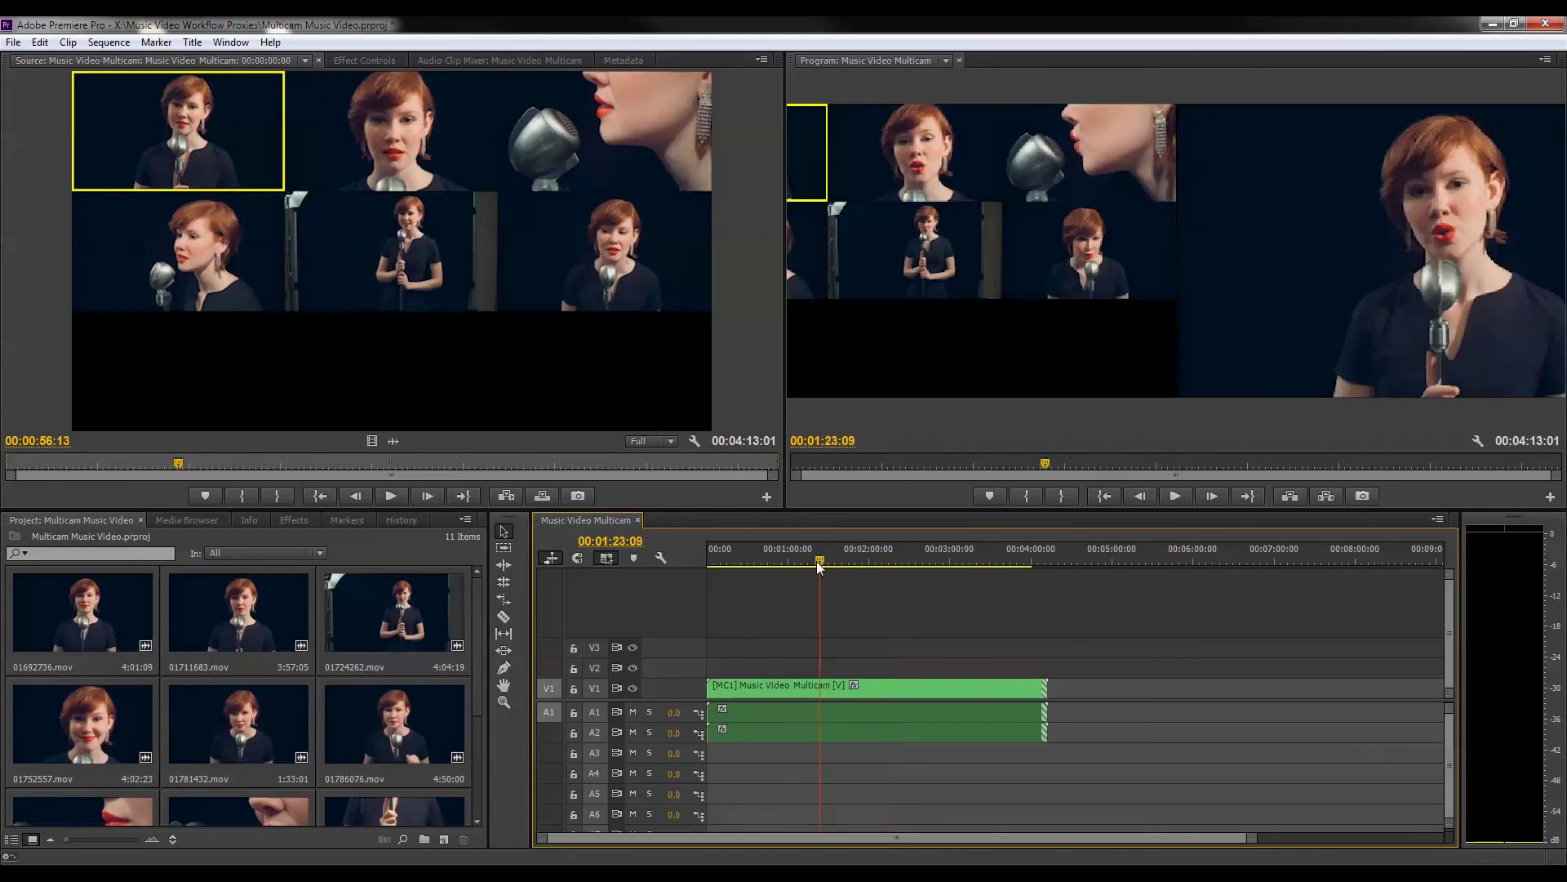
left_click_drag(819, 562, 794, 562)
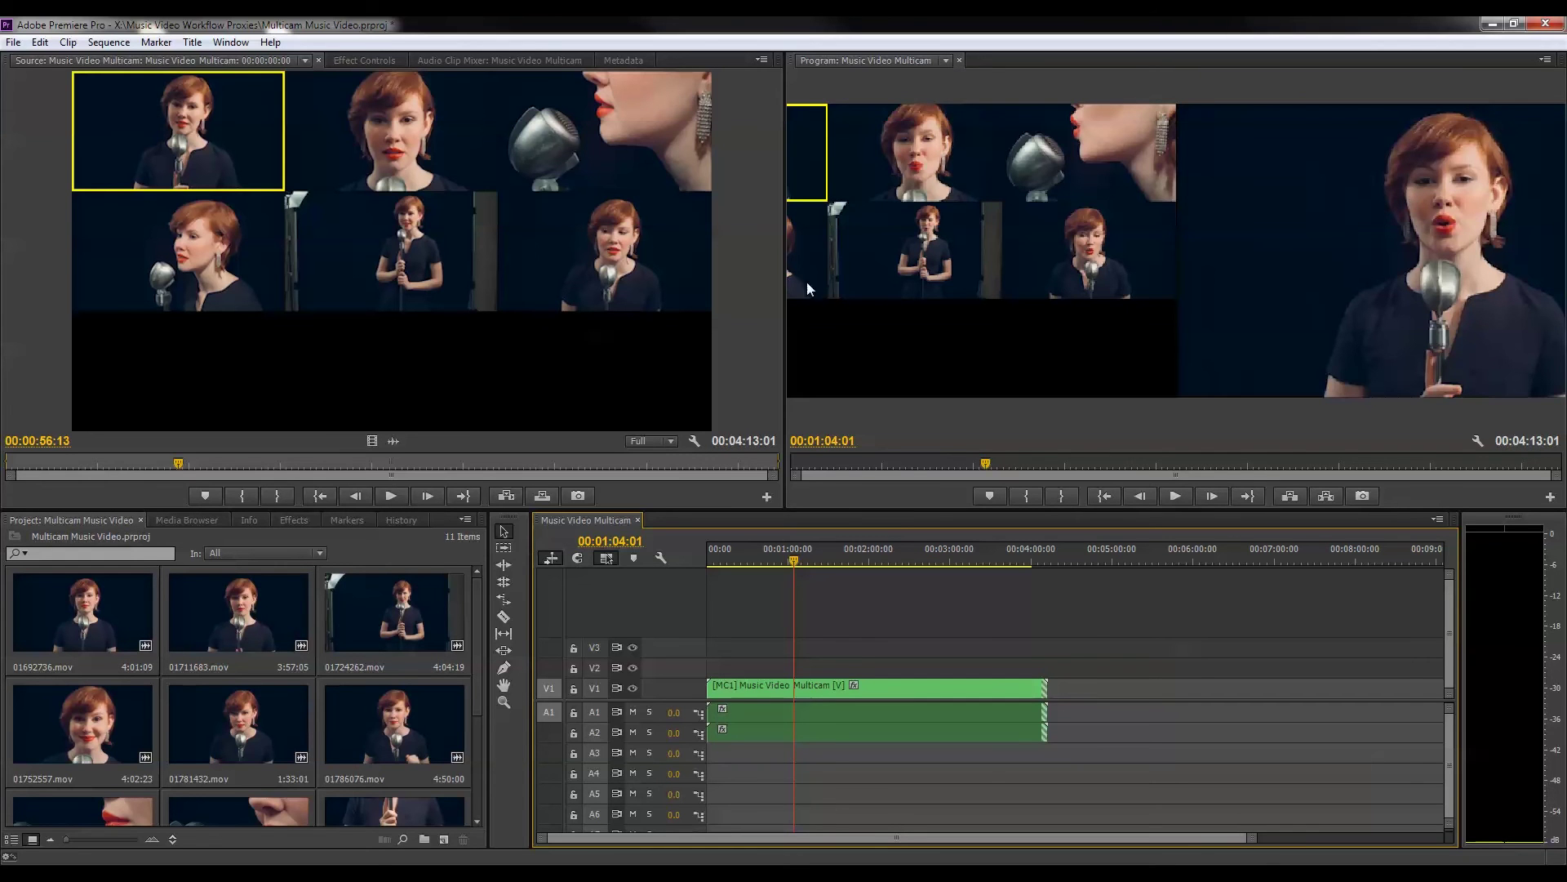
left_click_drag(784, 280, 497, 259)
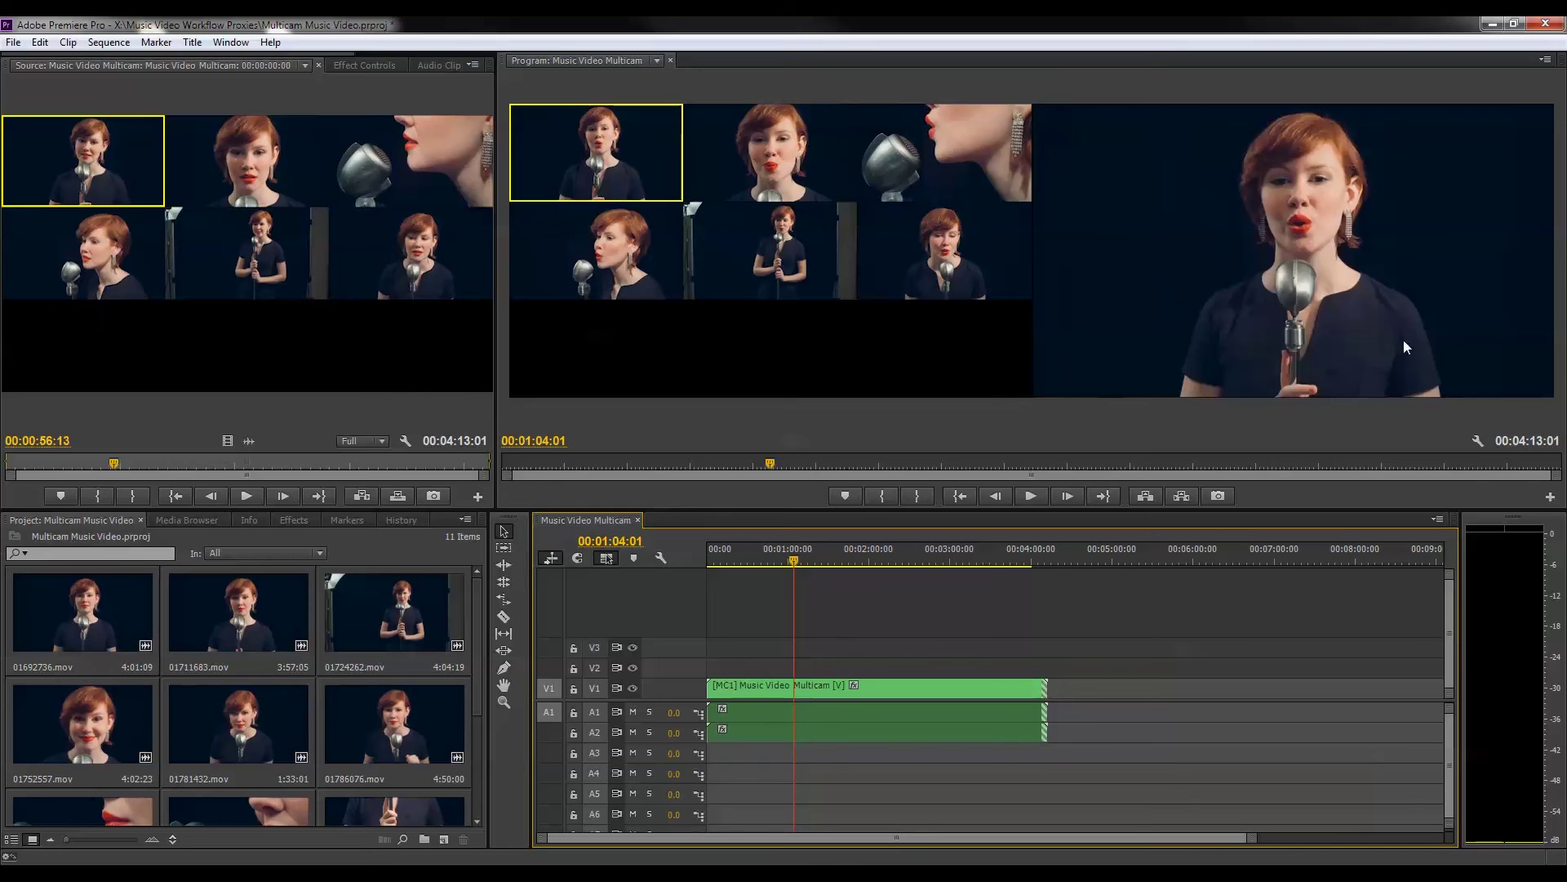
Step: Play from 00:00:10:06 to find the song's start, then trim the [MC1] clip's head to 00:00:16:05
left_click(914, 691)
left_click_drag(738, 554, 723, 559)
key("space")
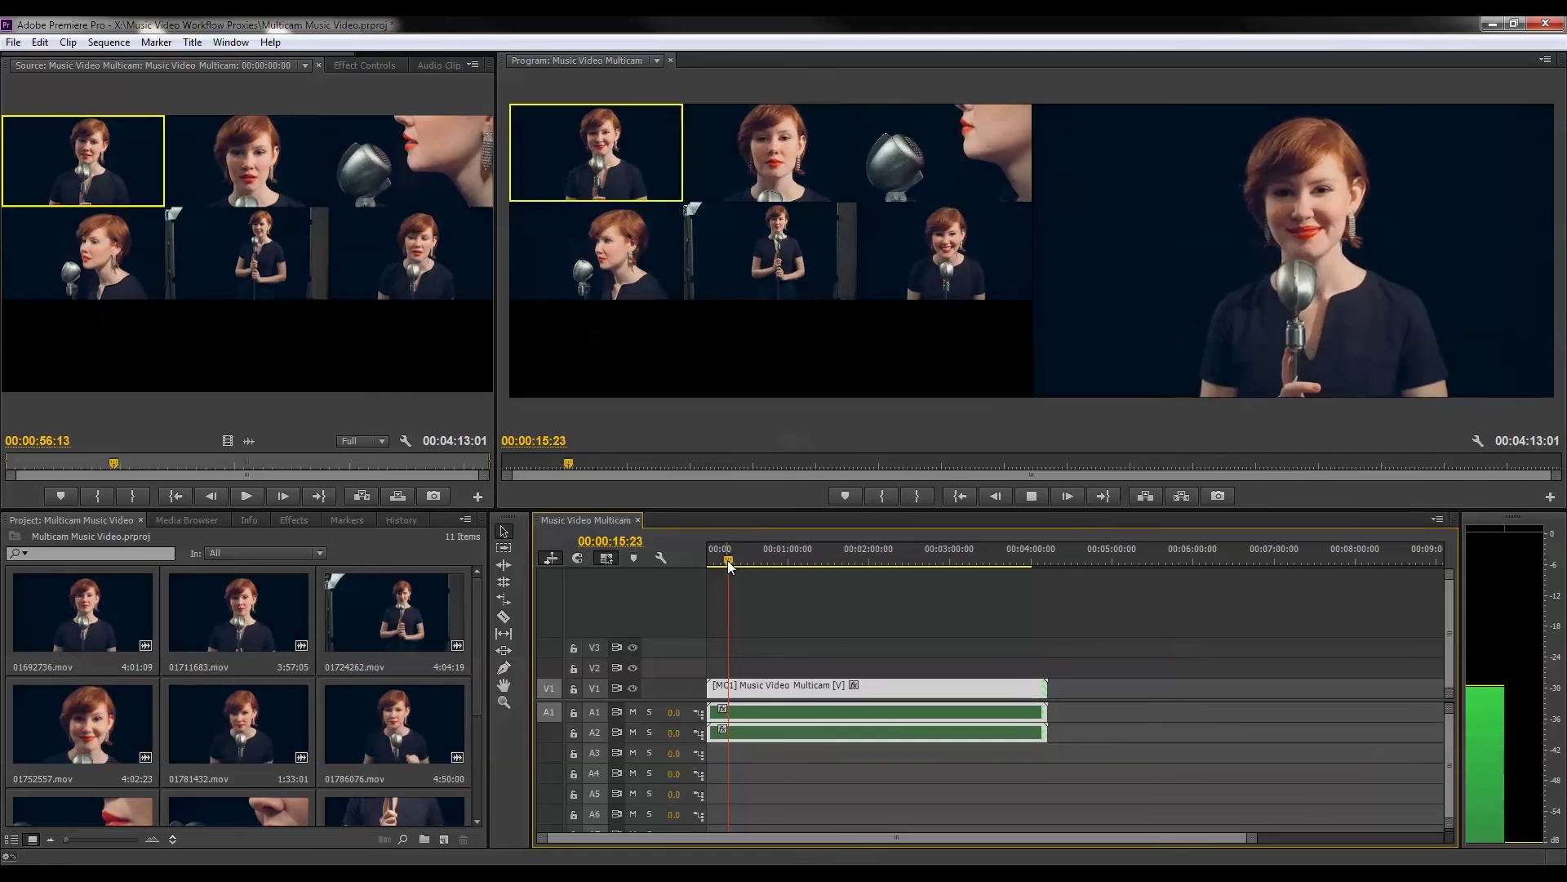
key("space")
left_click_drag(715, 688, 737, 693)
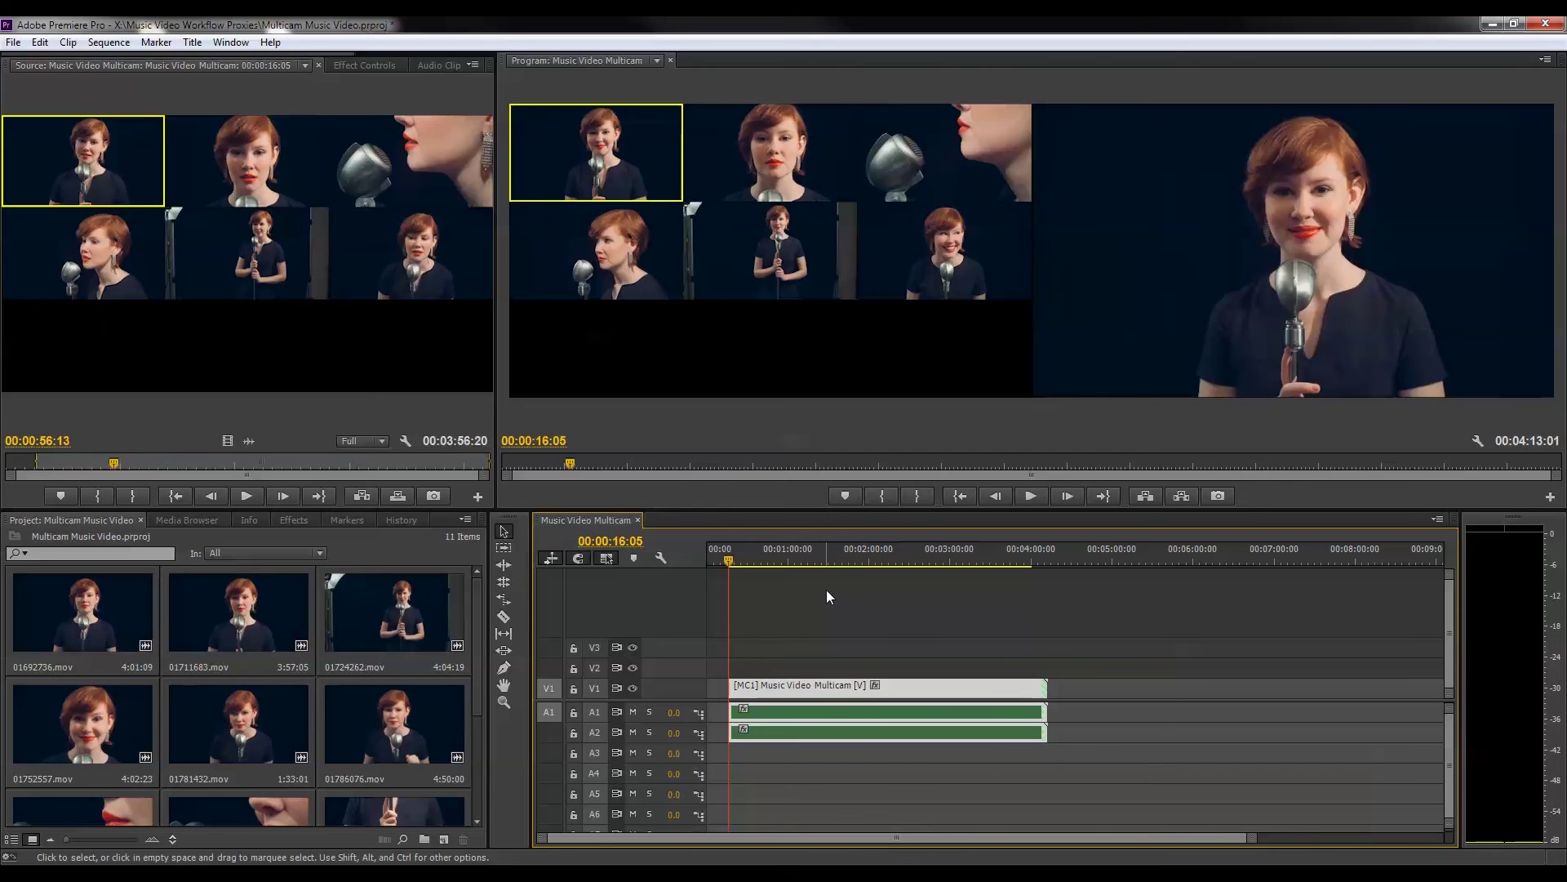
Step: Record live cuts during playback through angles 2, 5, 6, 4, 1, 3, ending on wide angle 5
key("space")
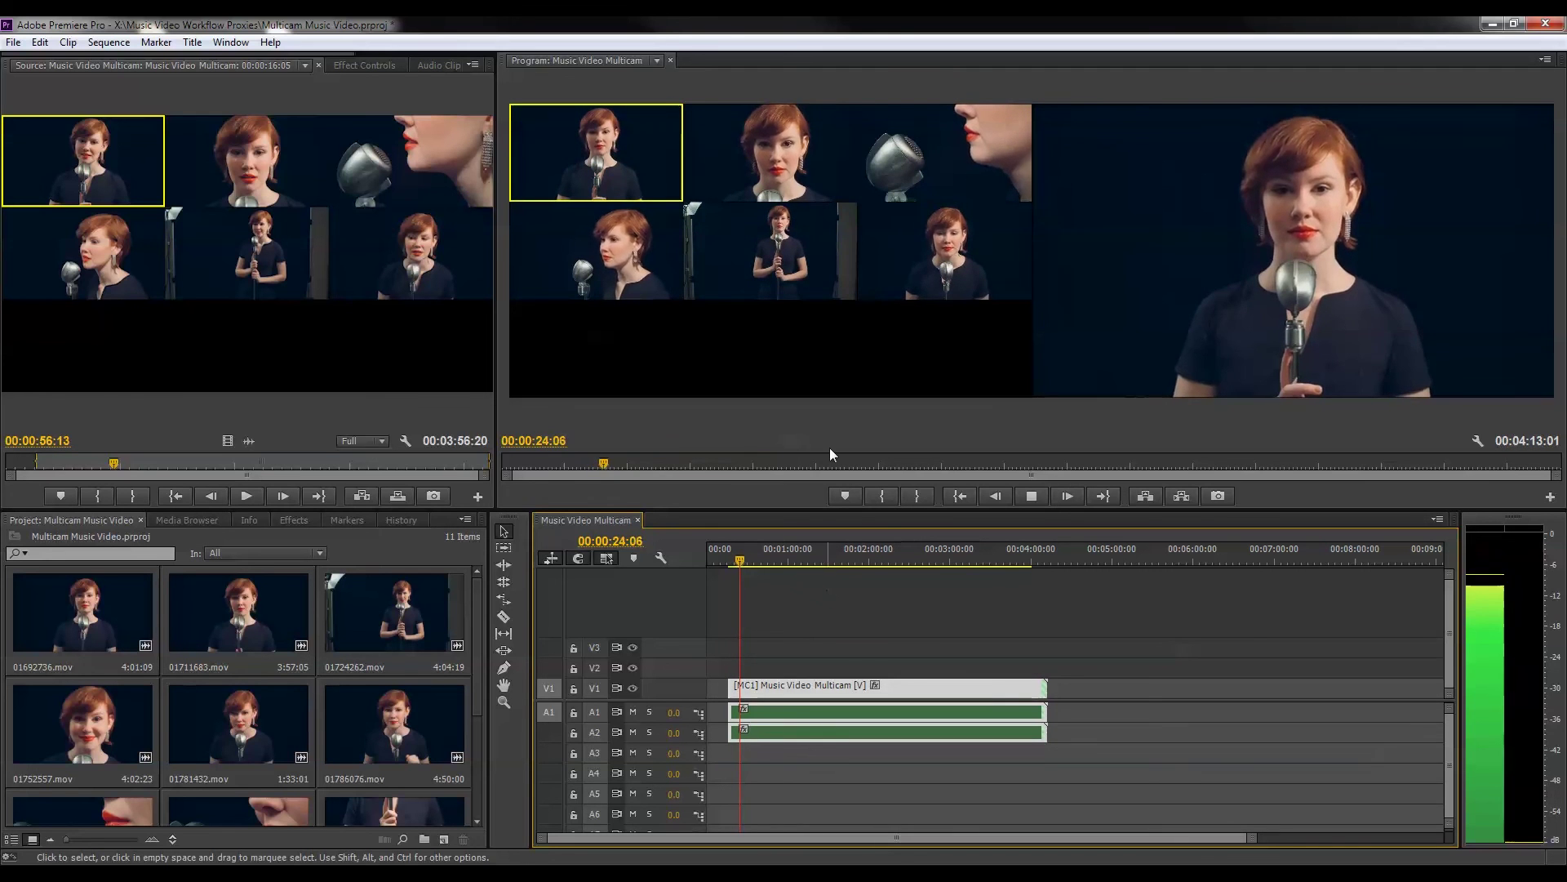
left_click(802, 182)
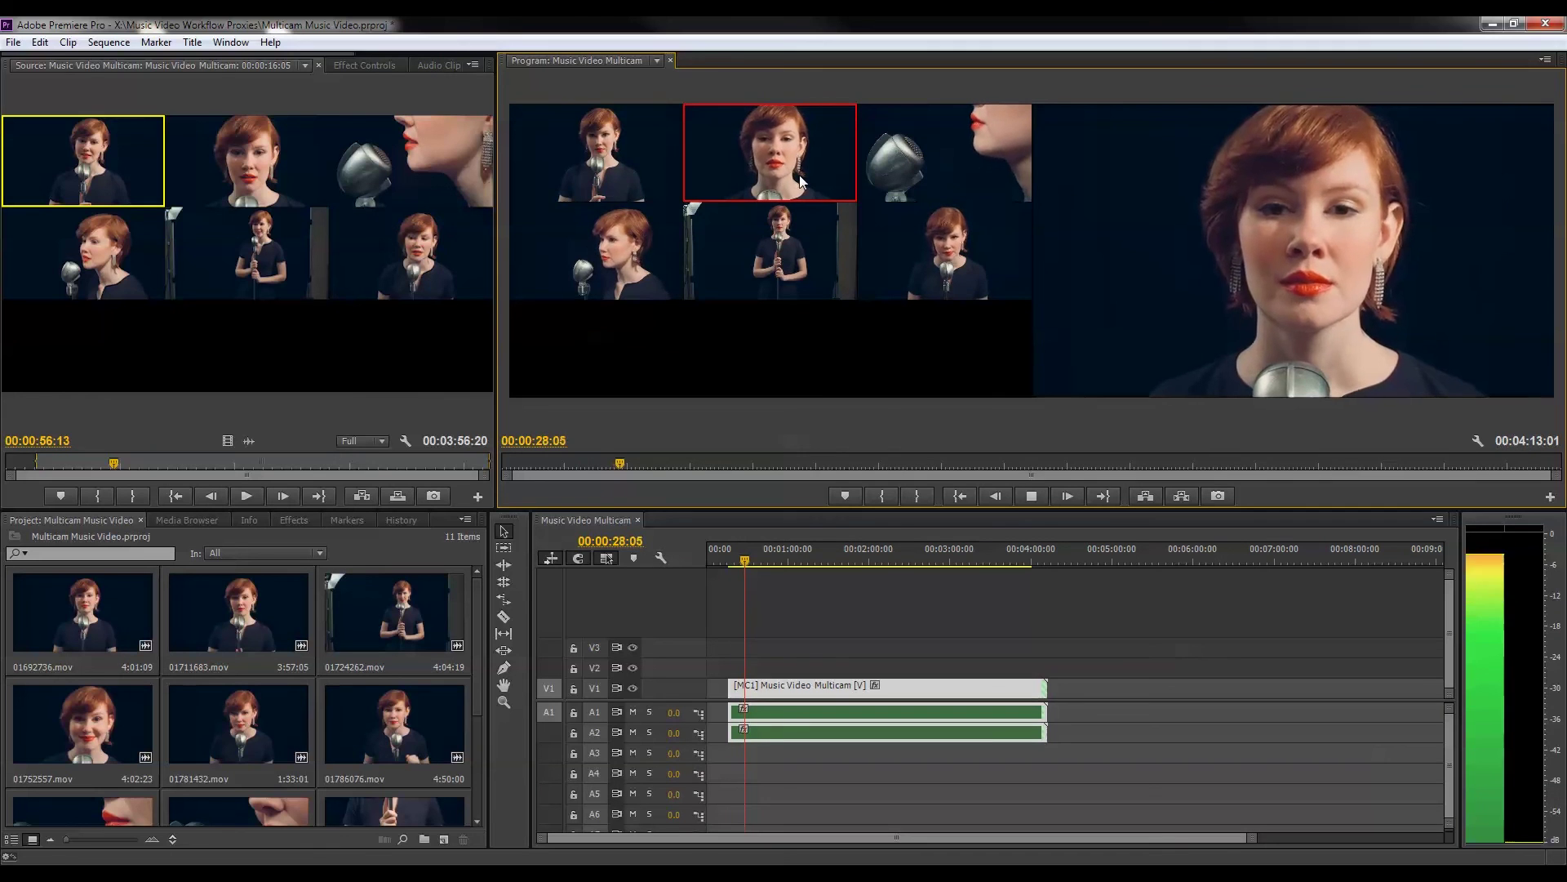
left_click(765, 282)
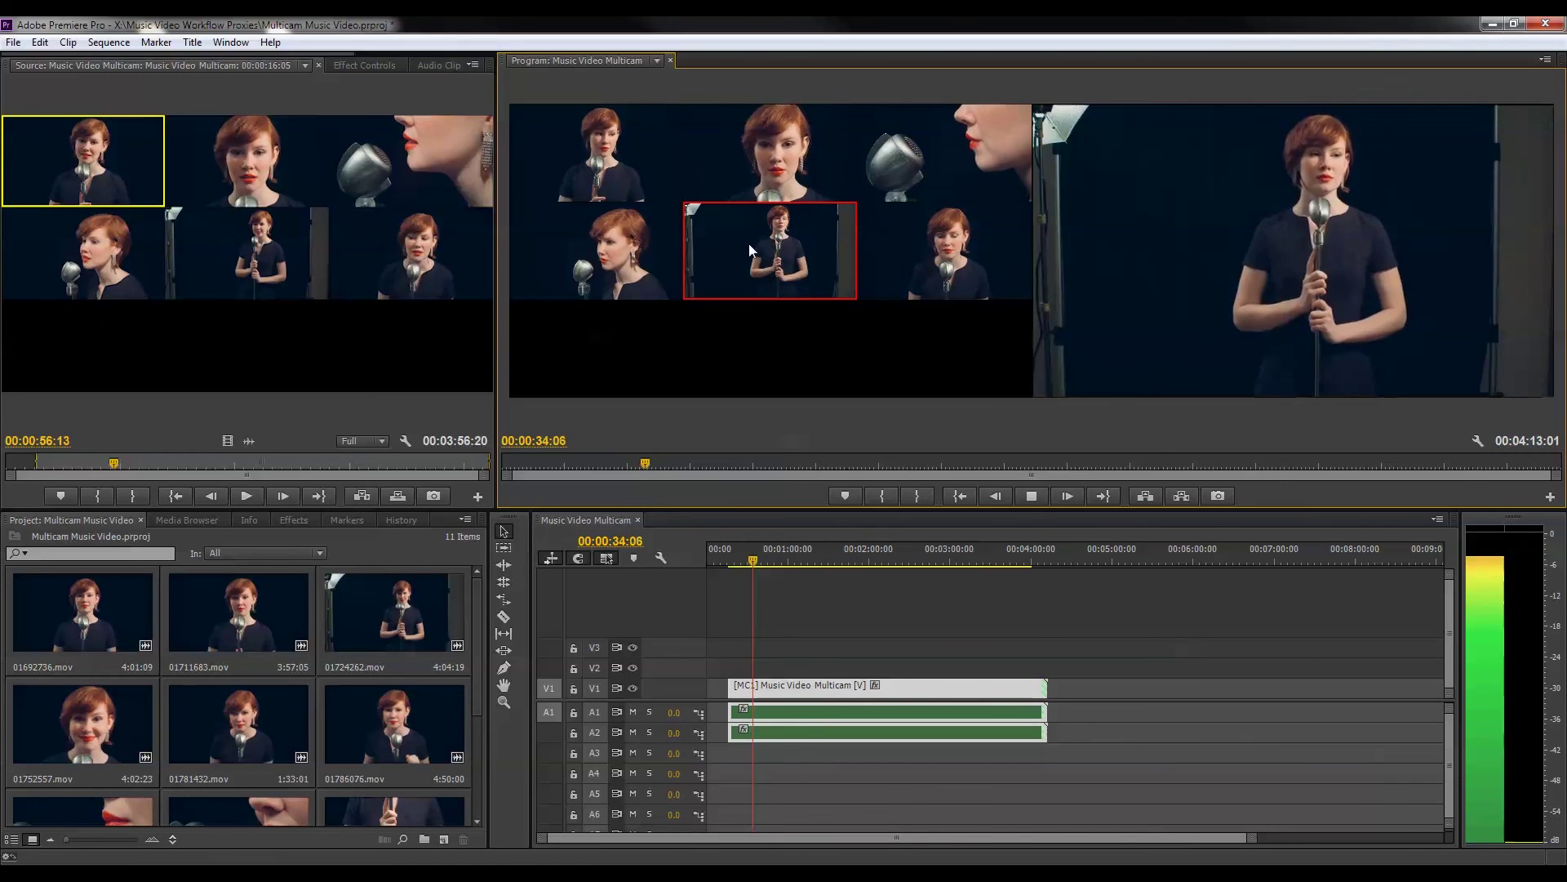
left_click(936, 261)
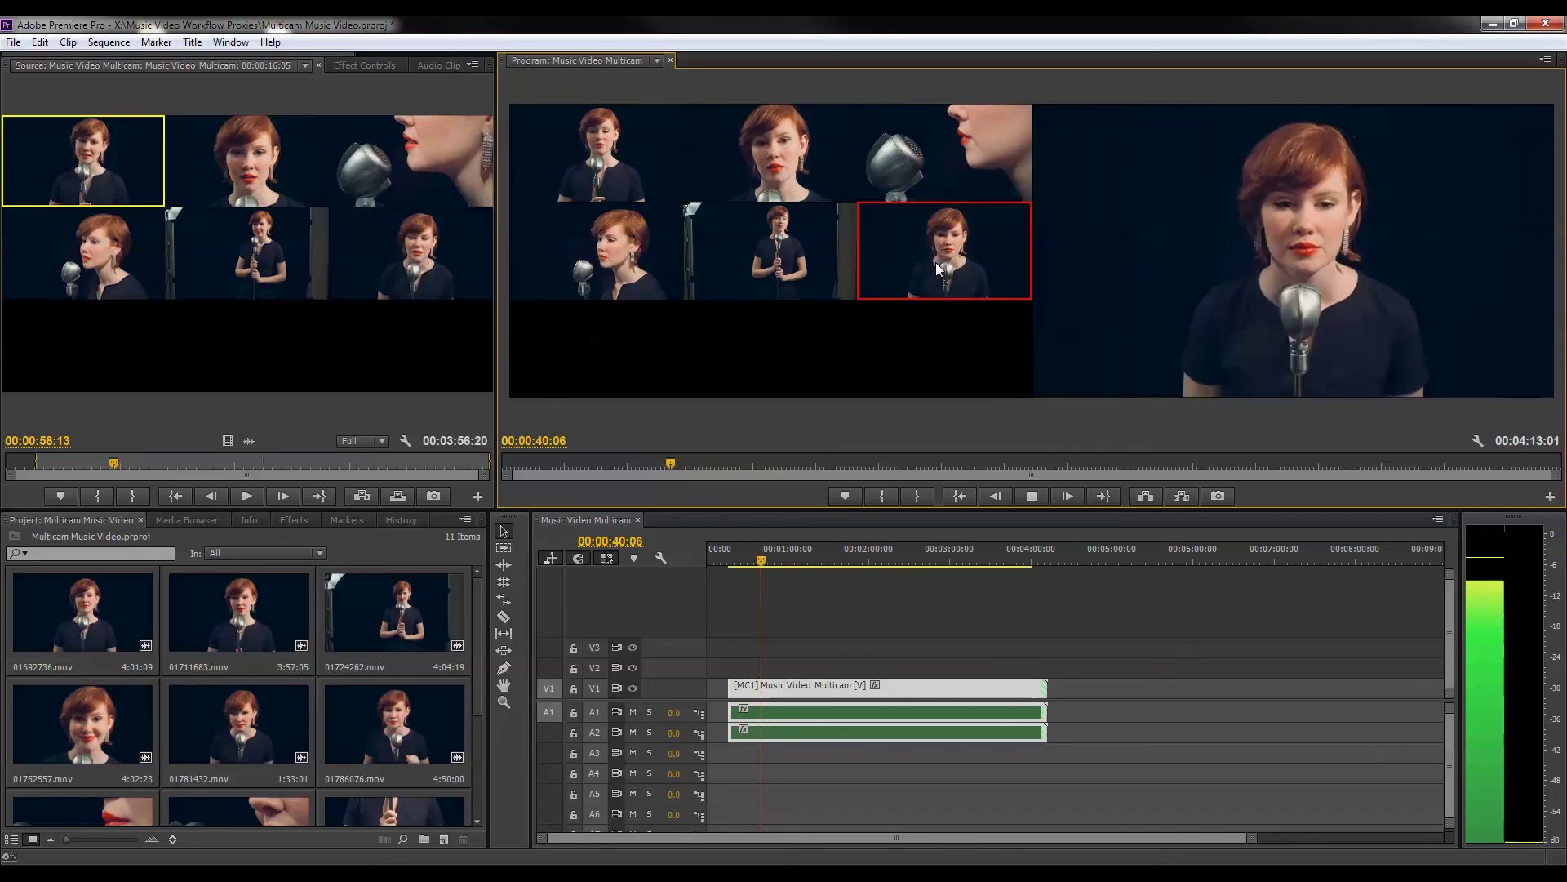
left_click(619, 267)
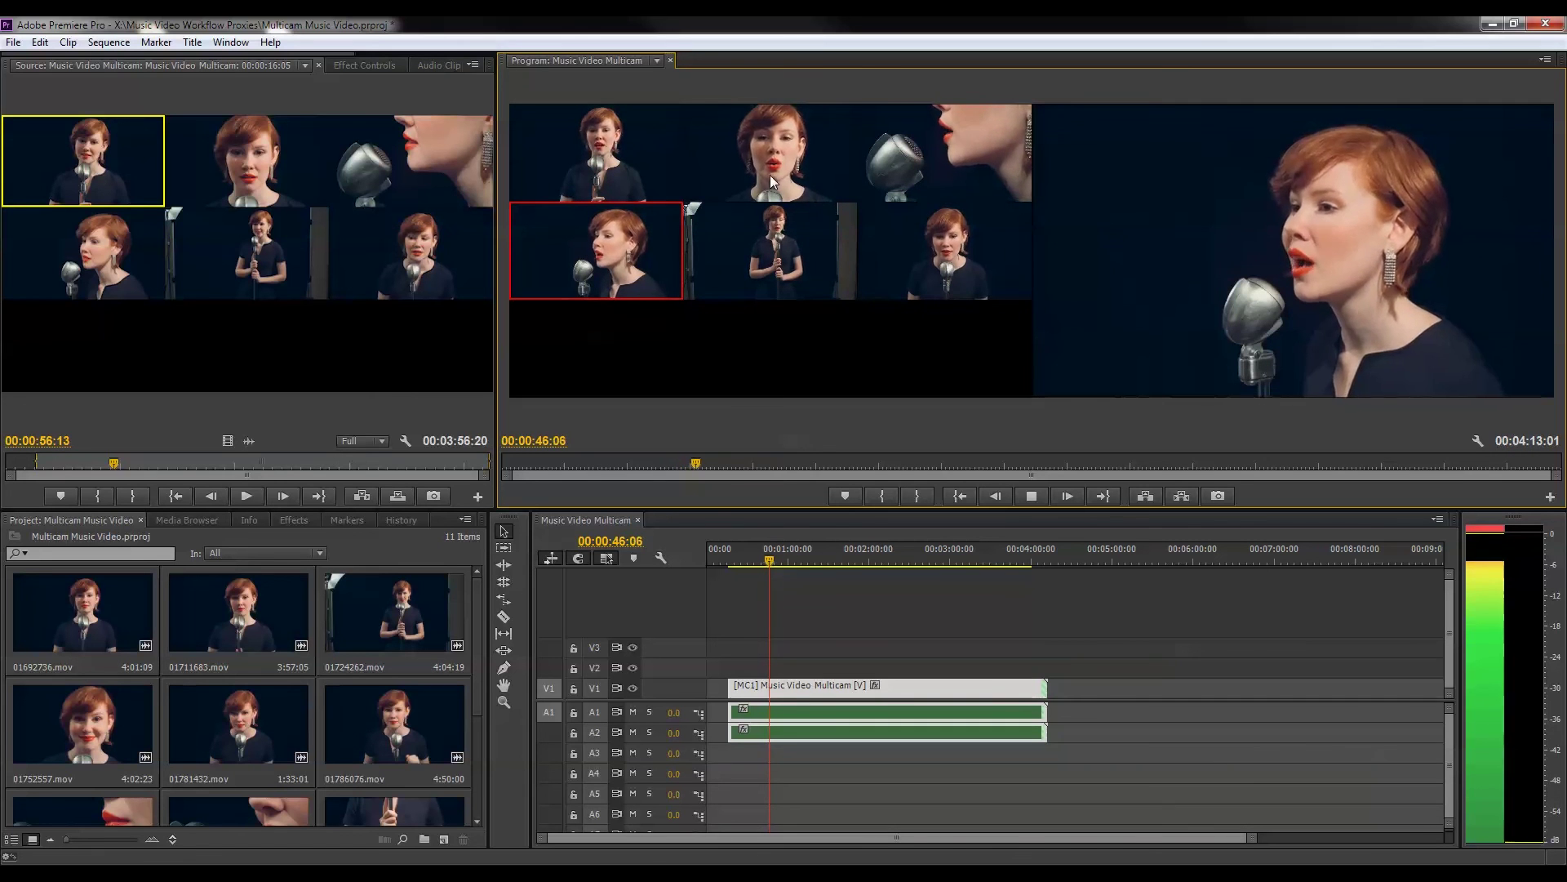
left_click(629, 170)
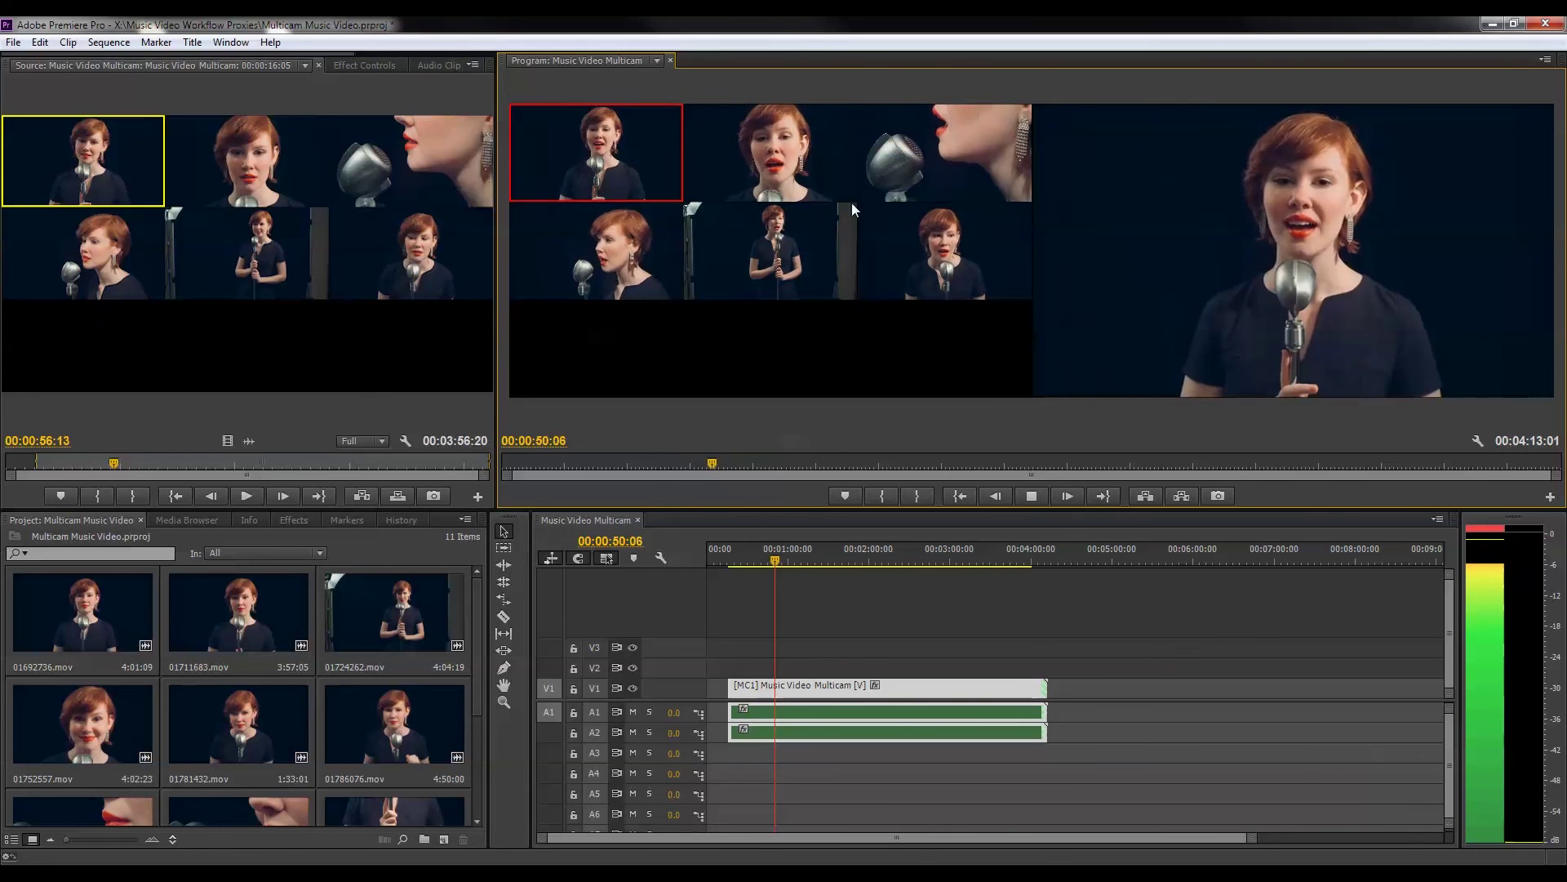
left_click(919, 159)
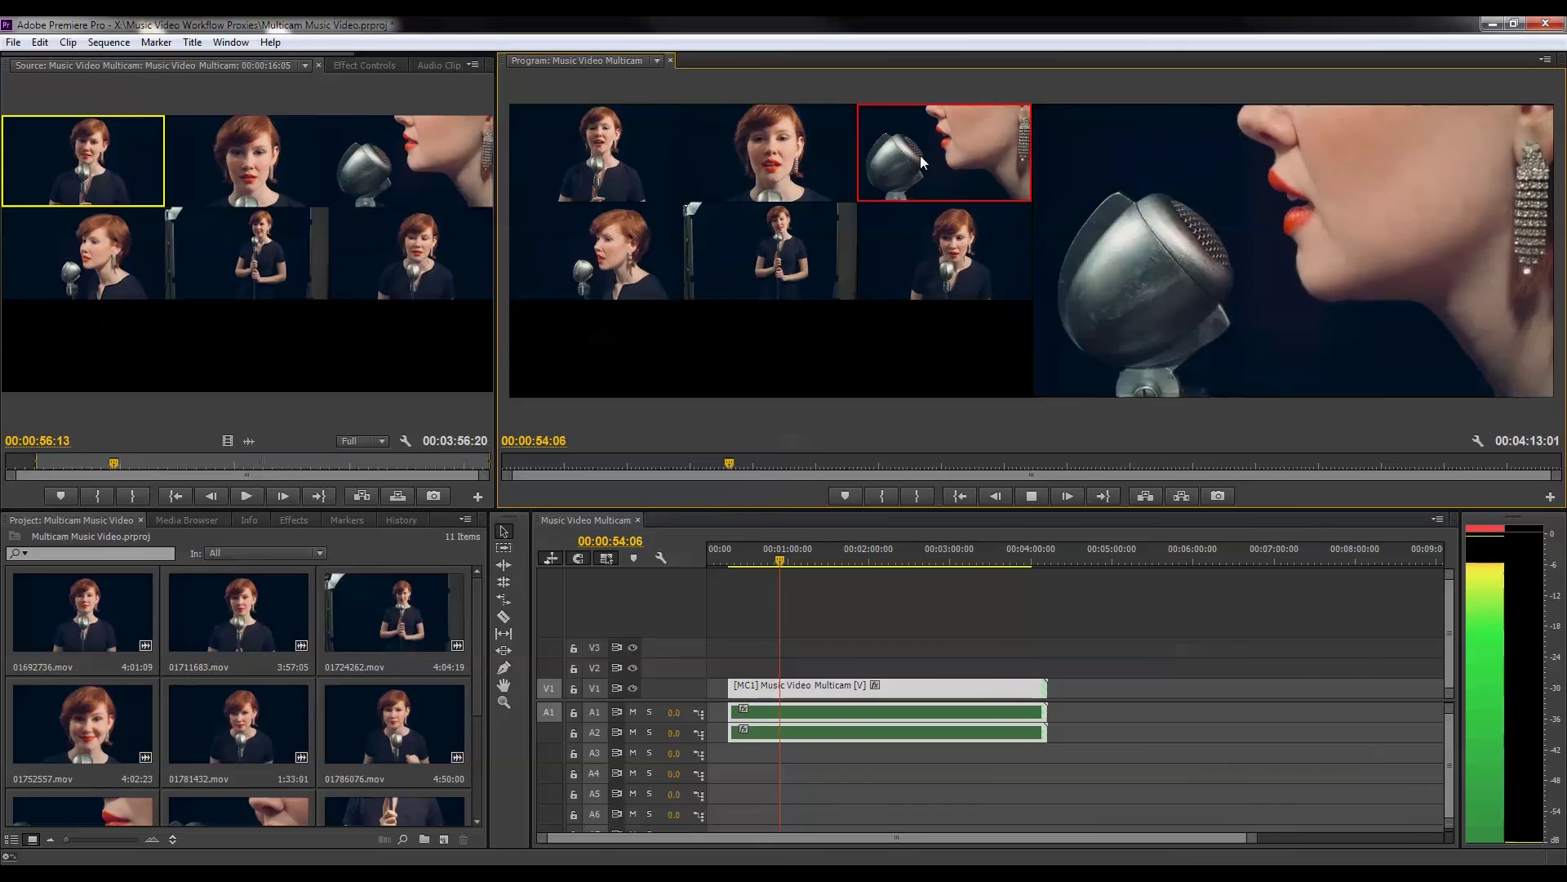
left_click(766, 248)
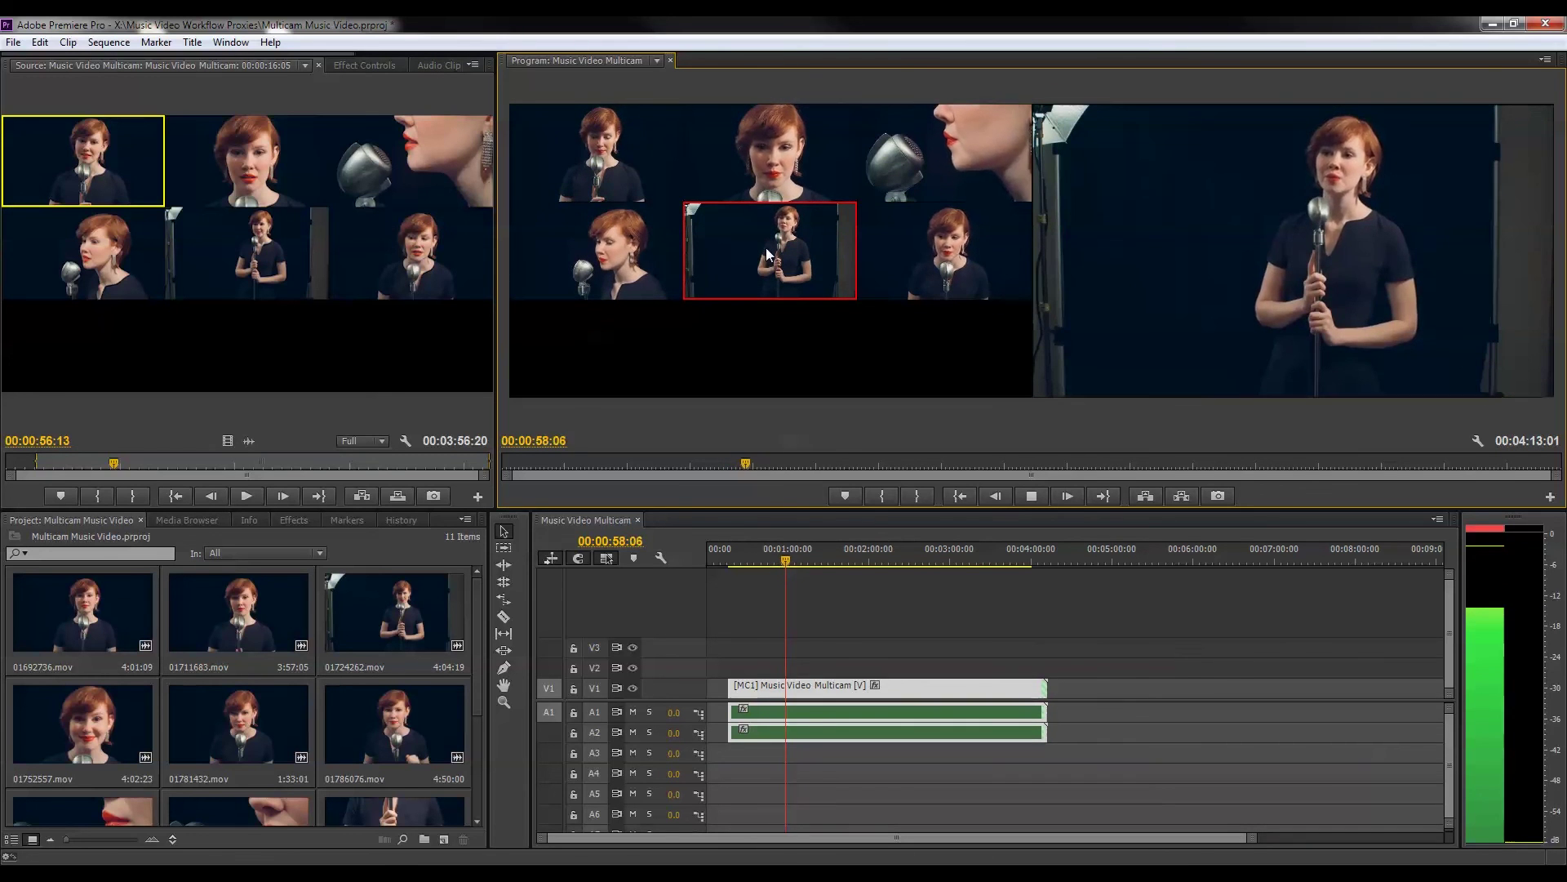
key("space")
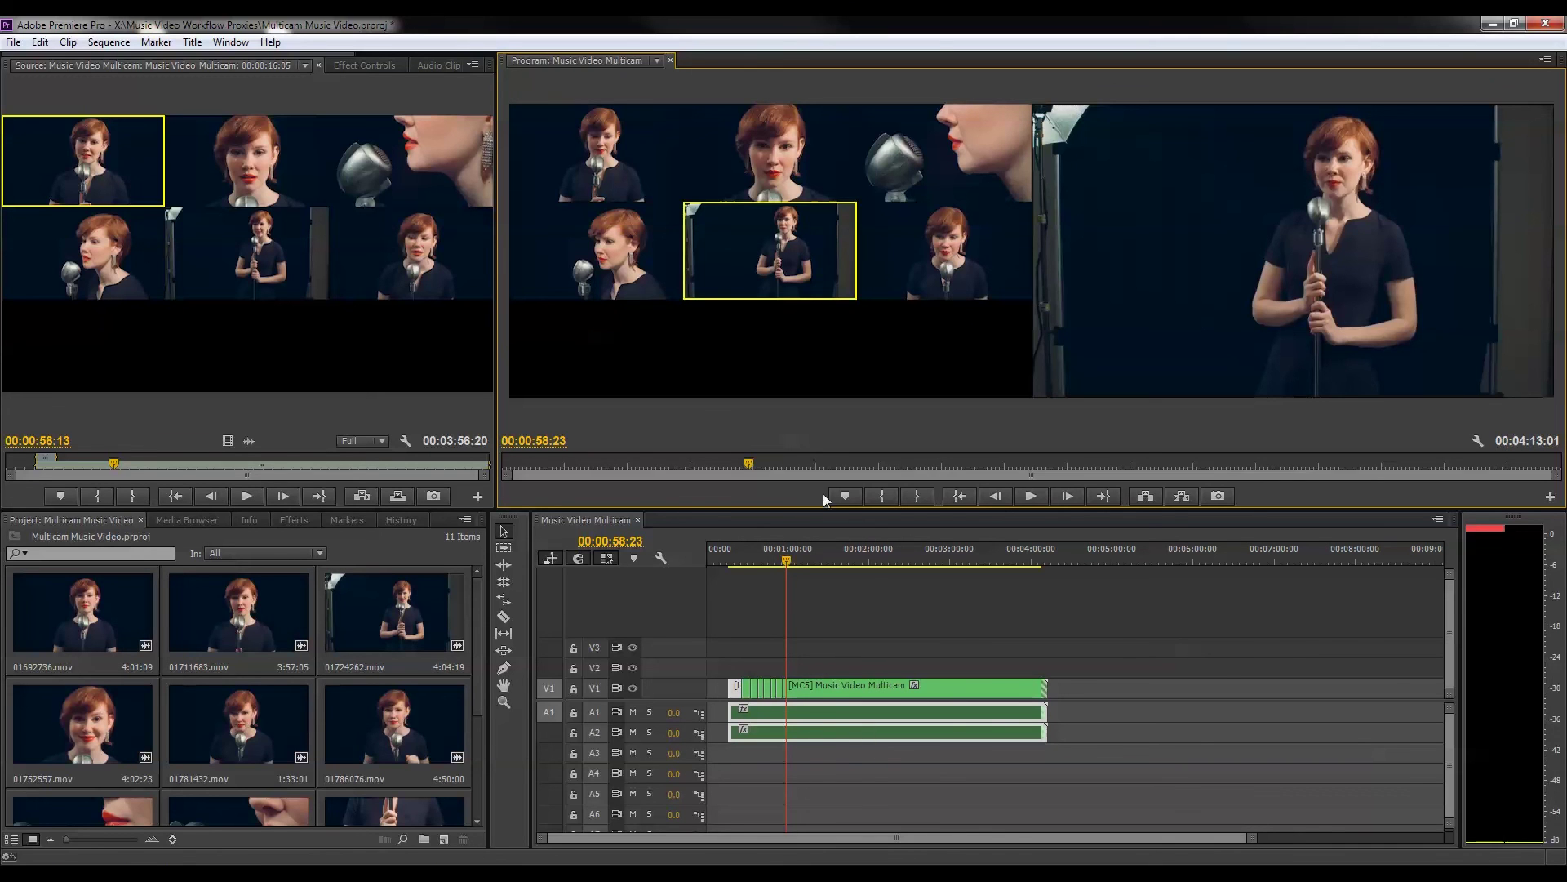
Step: Zoom into the timeline and park the playhead in the MC2 segment at 00:00:29:00
key("z")
left_click(817, 671)
left_click(819, 684)
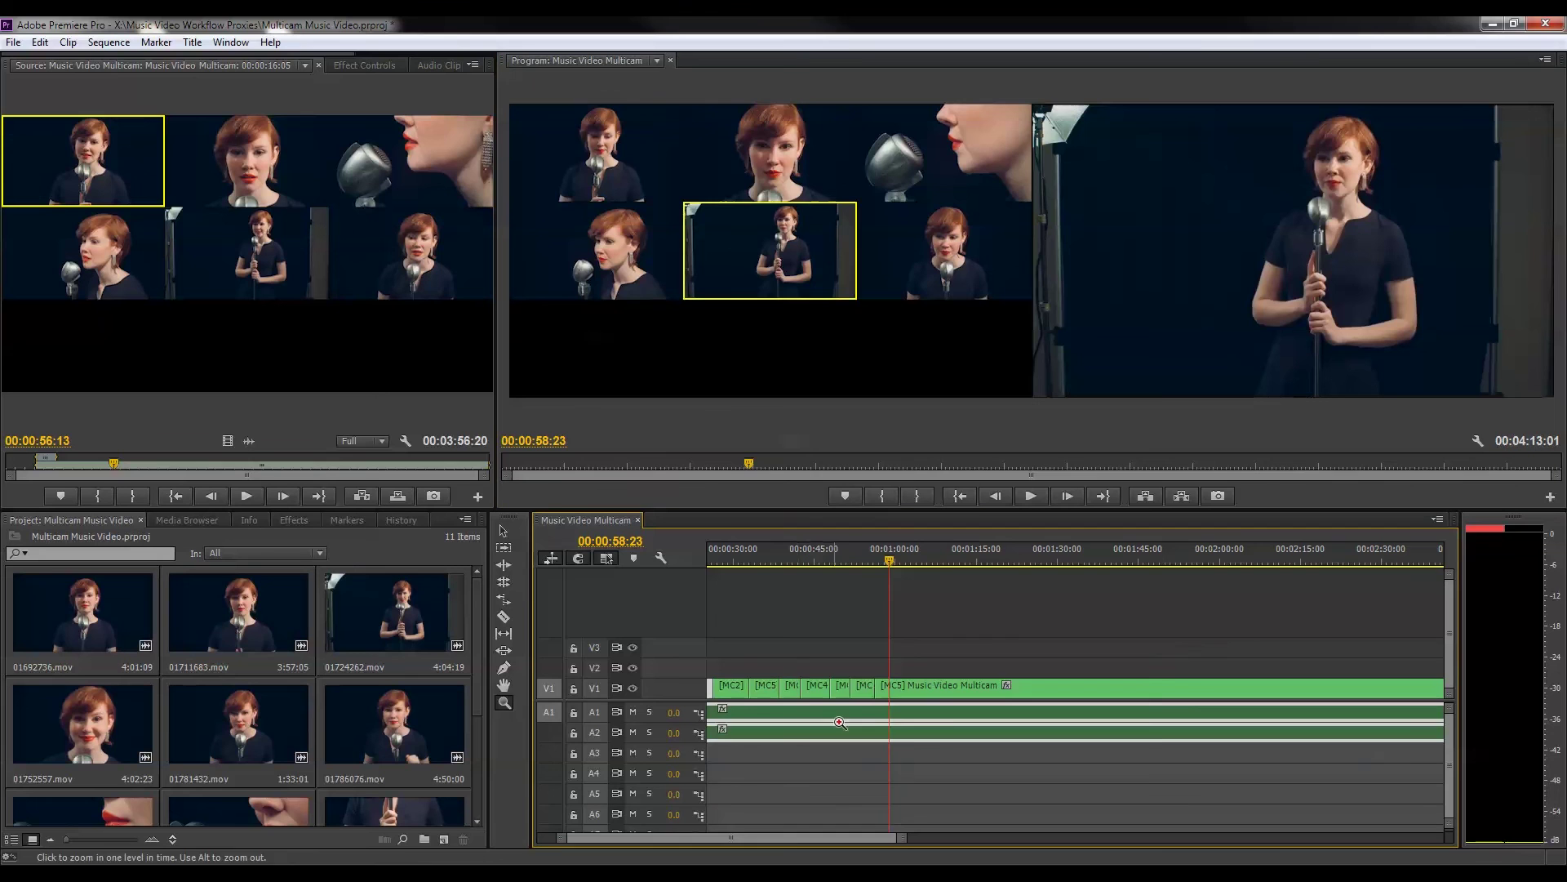
key("v")
scroll(731, 837, "up", 2)
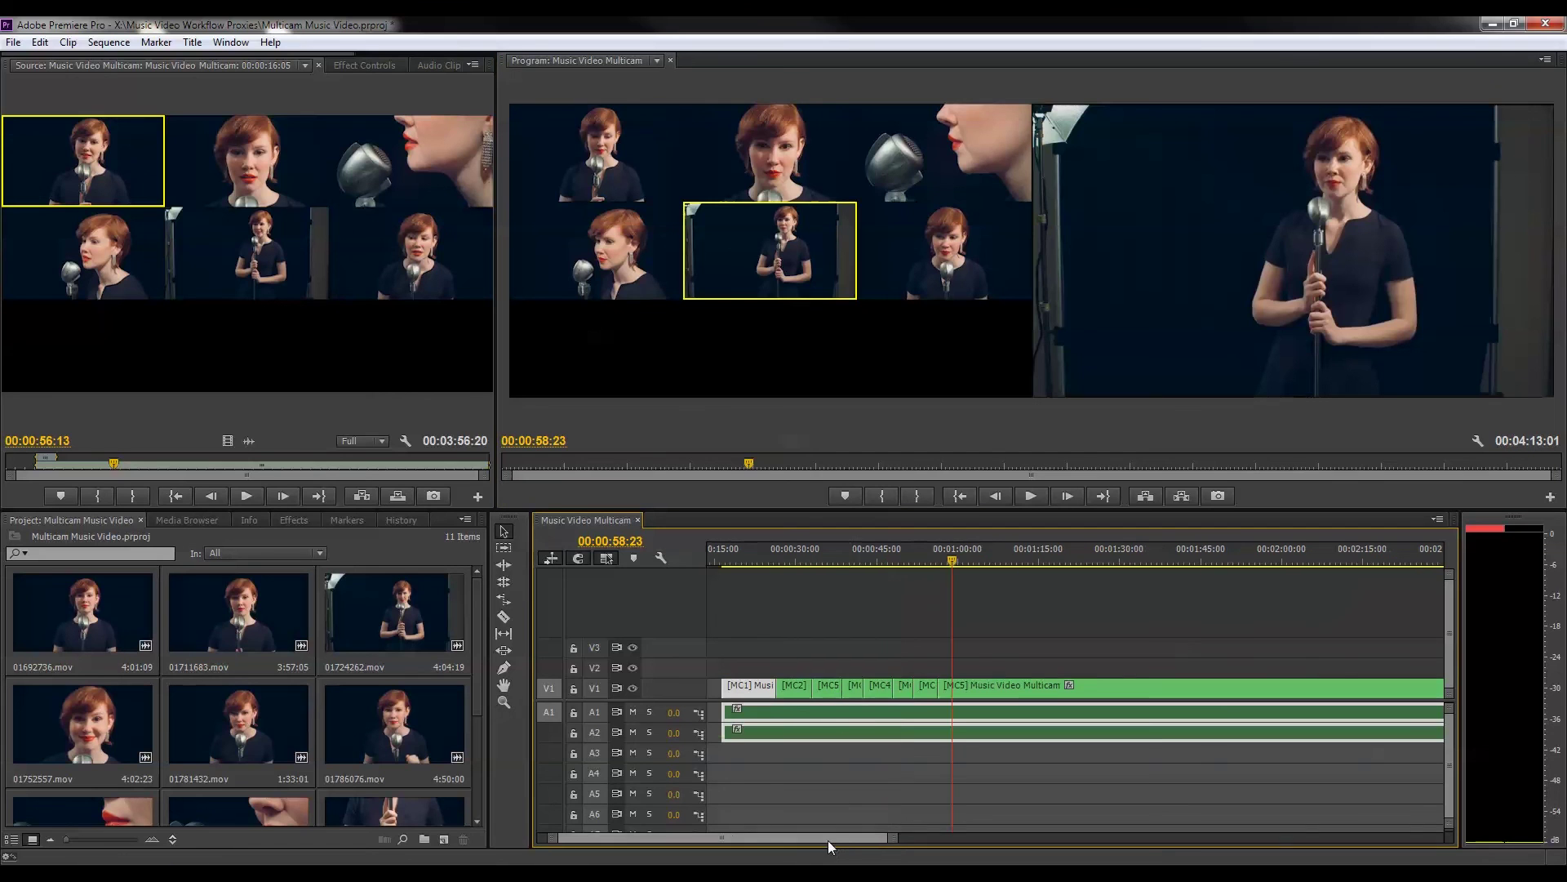
left_click(765, 561)
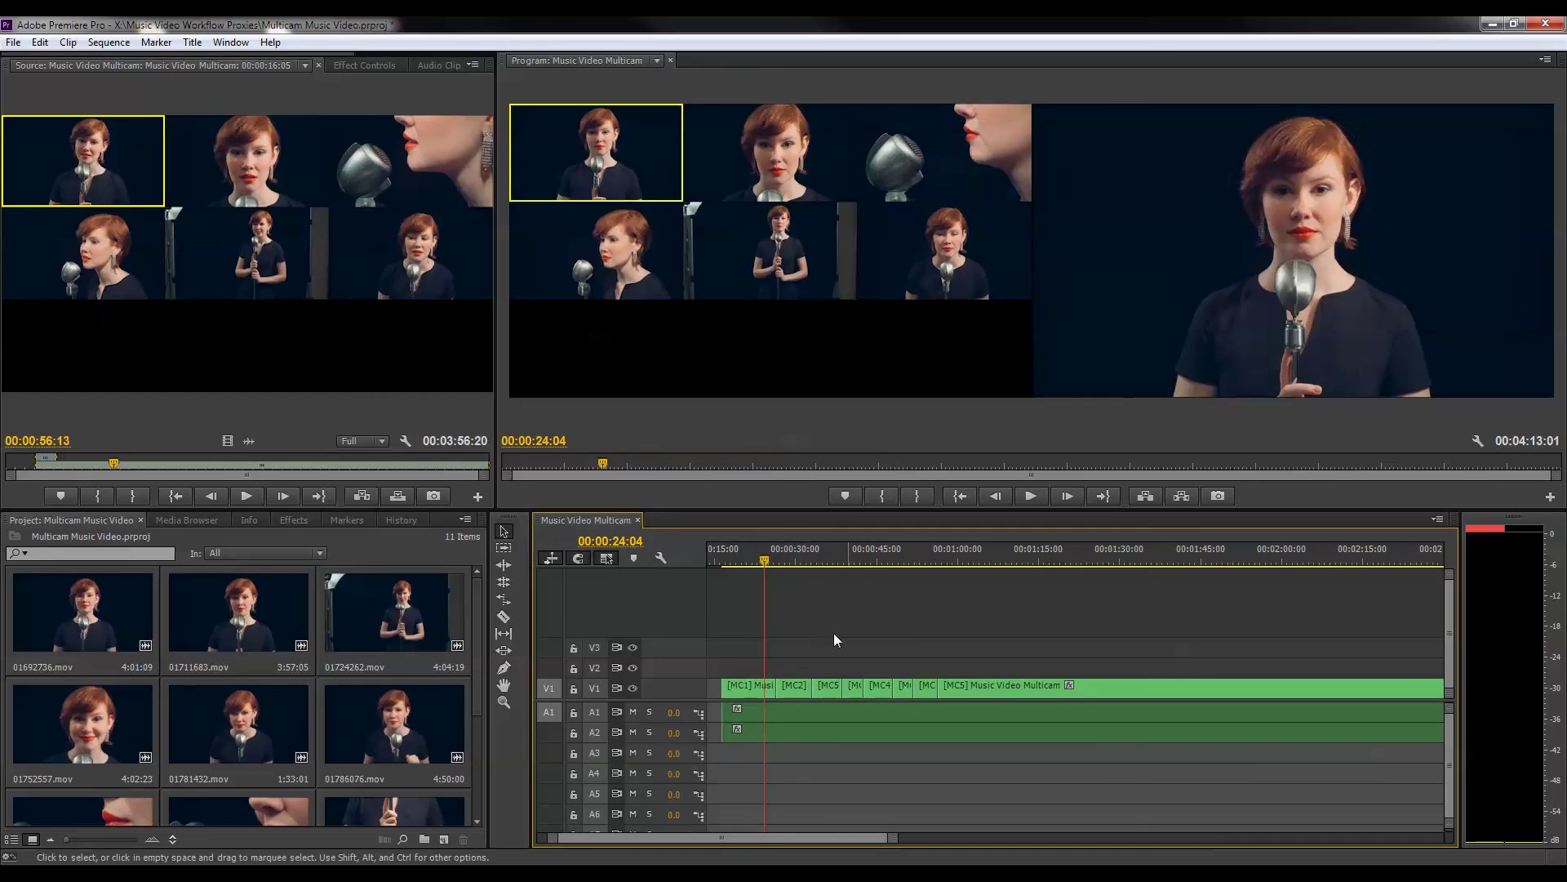
left_click(791, 560)
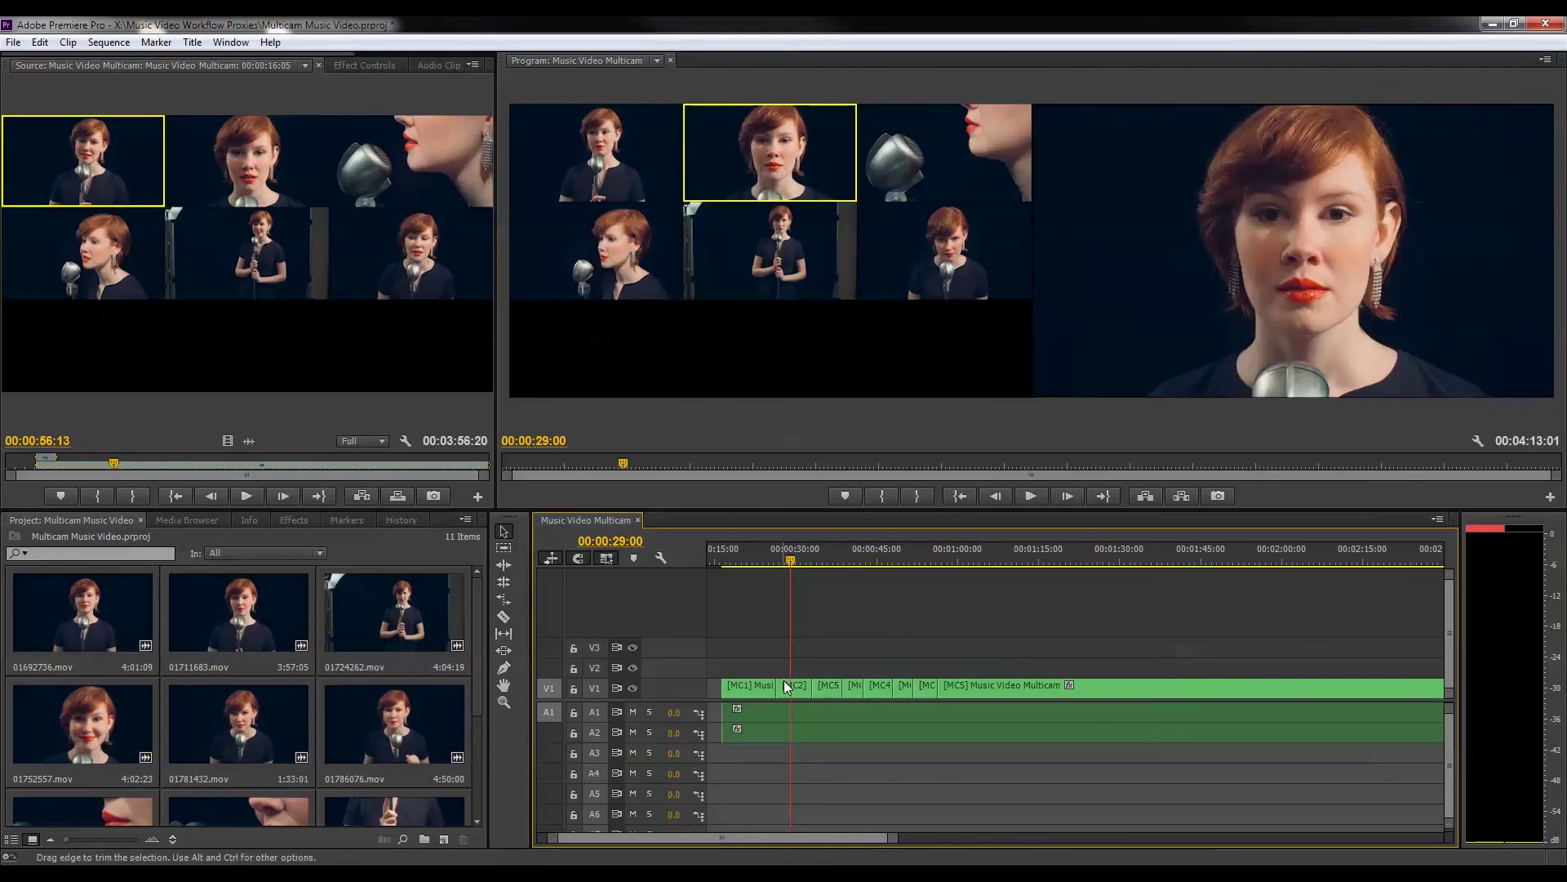
Step: Switch that segment to angle 4, the side-profile shot, at 00:00:28:17
left_click(914, 263)
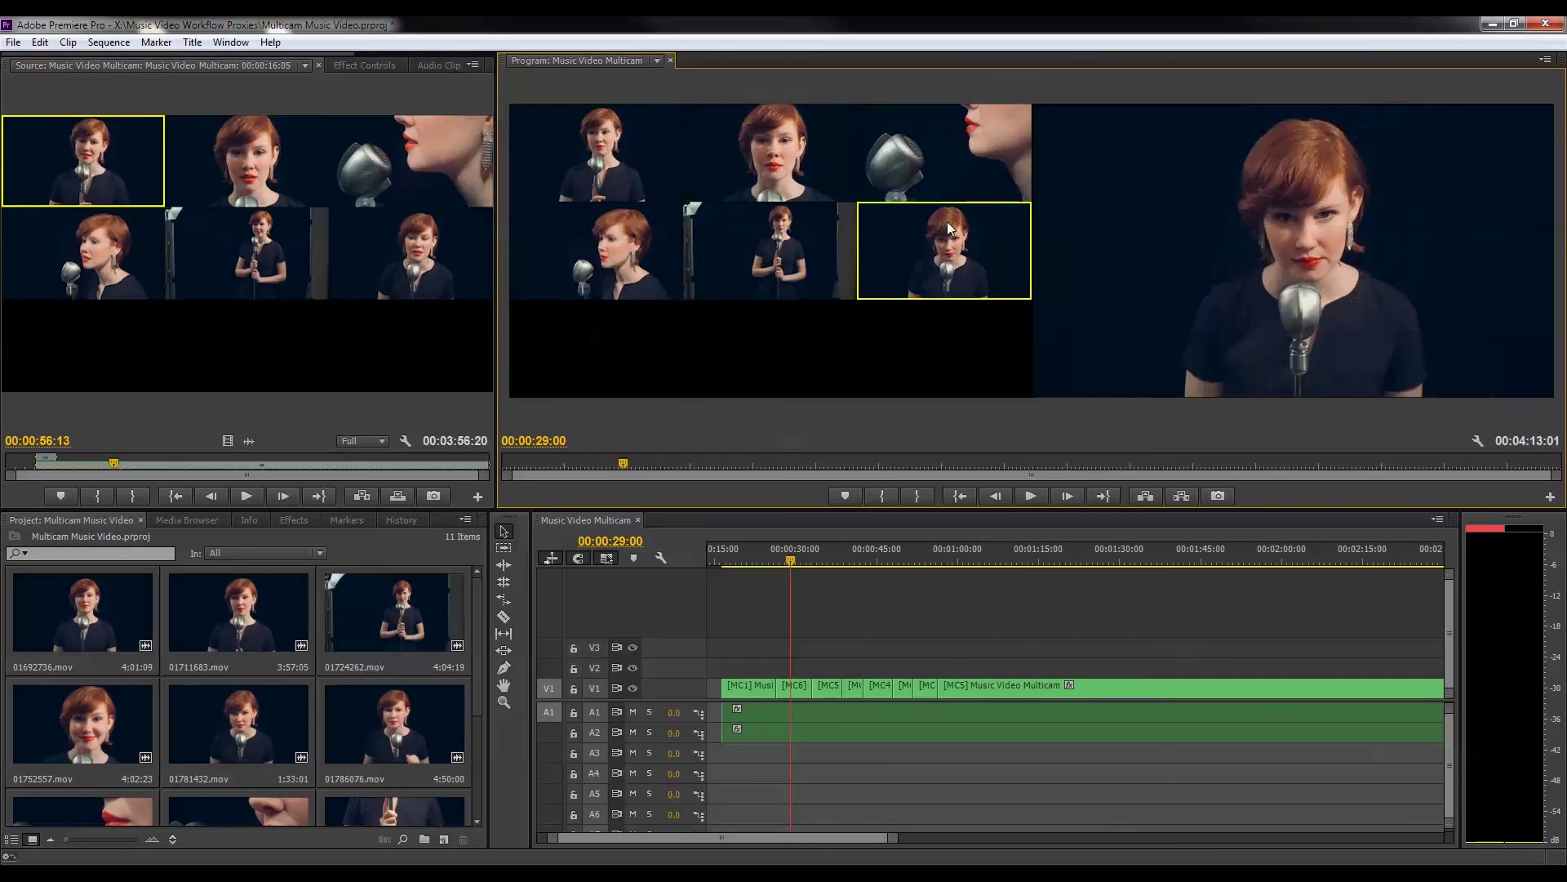
left_click(790, 555)
left_click(638, 267)
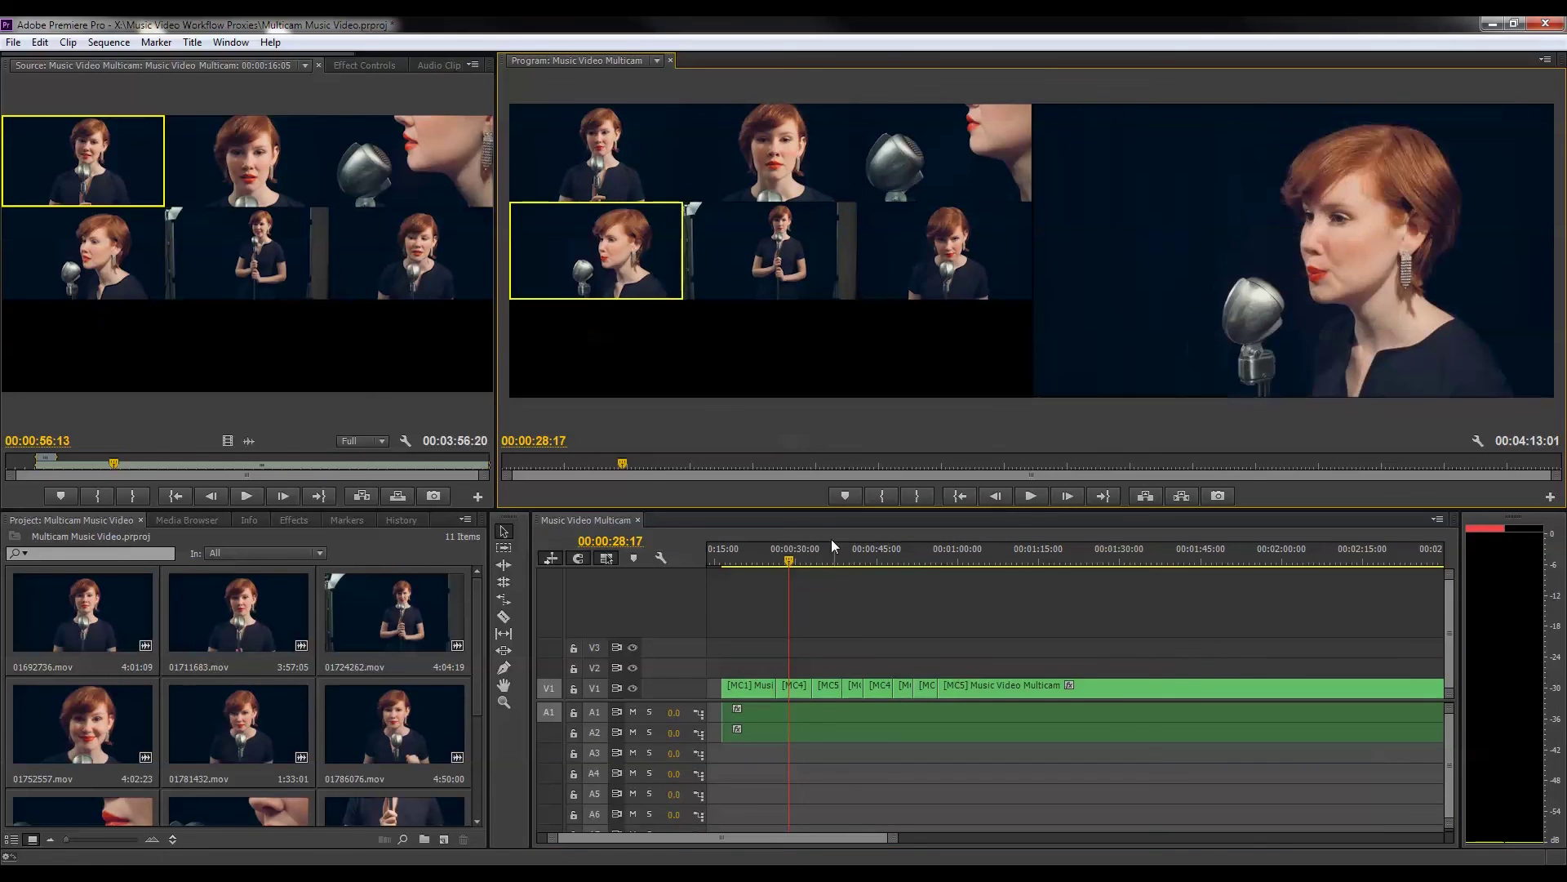
left_click(795, 635)
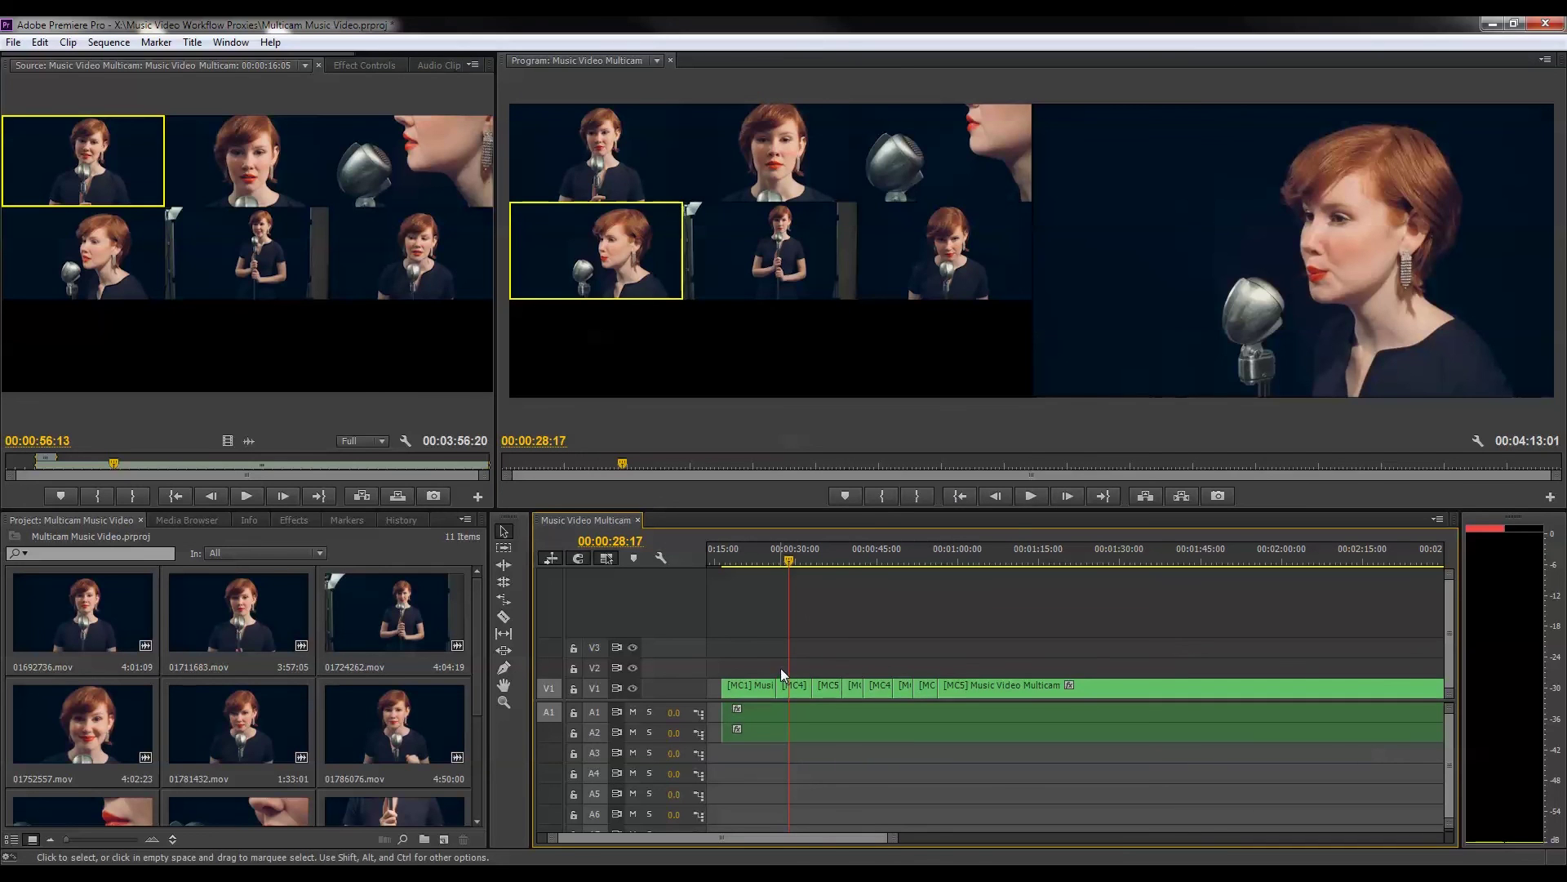
Step: Roll the MC1/MC4 edit point with the Rolling Edit tool, then fit the whole sequence in view
left_click(507, 586)
left_click(782, 688)
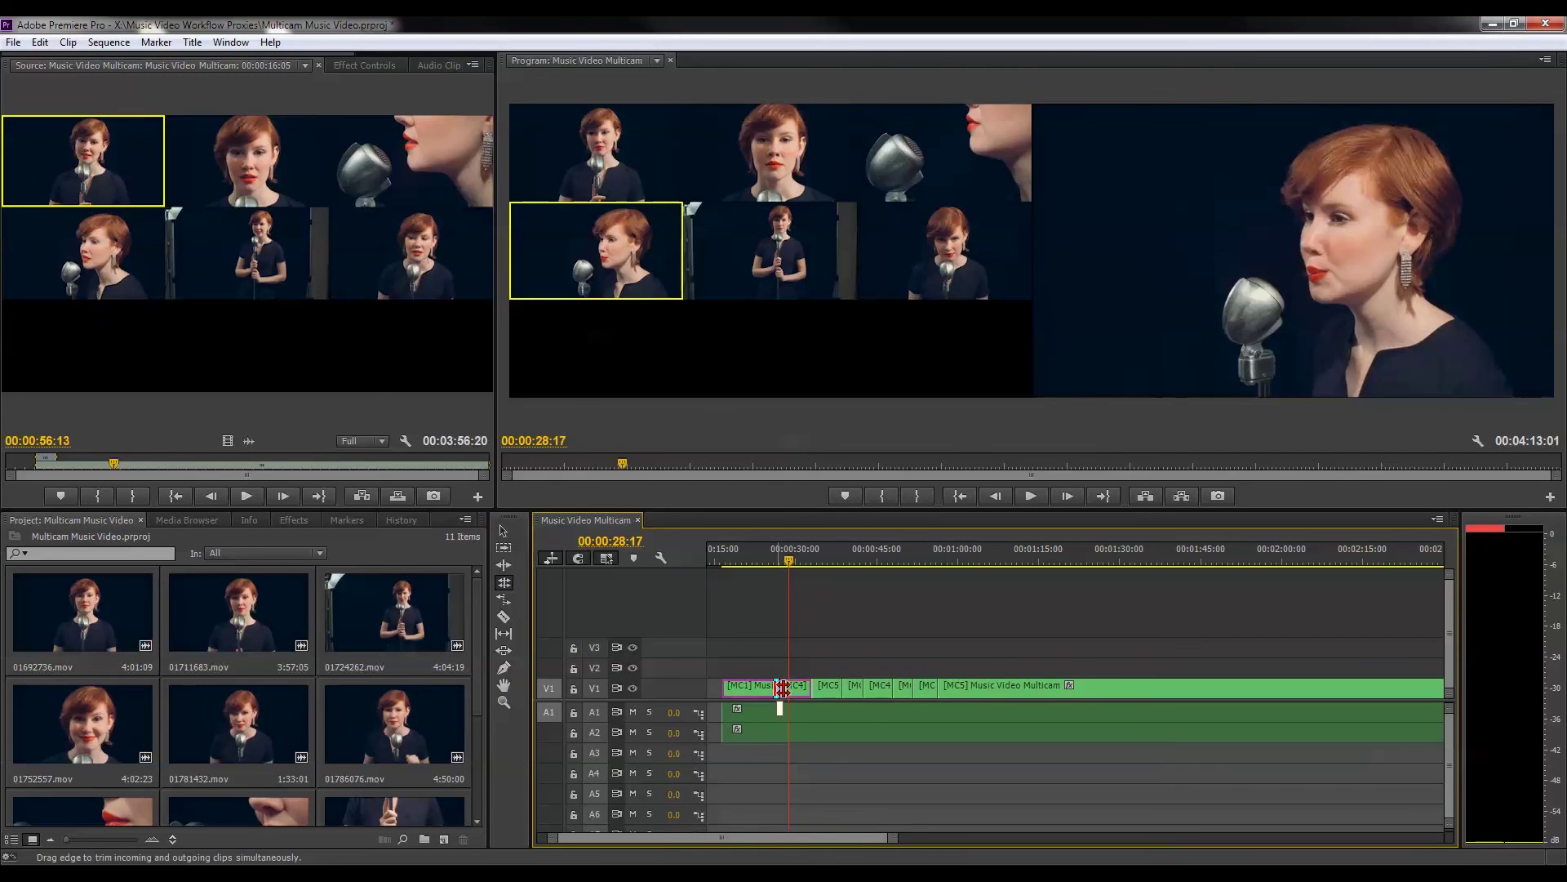
left_click_drag(782, 688, 779, 689)
key("Up")
key("backslash")
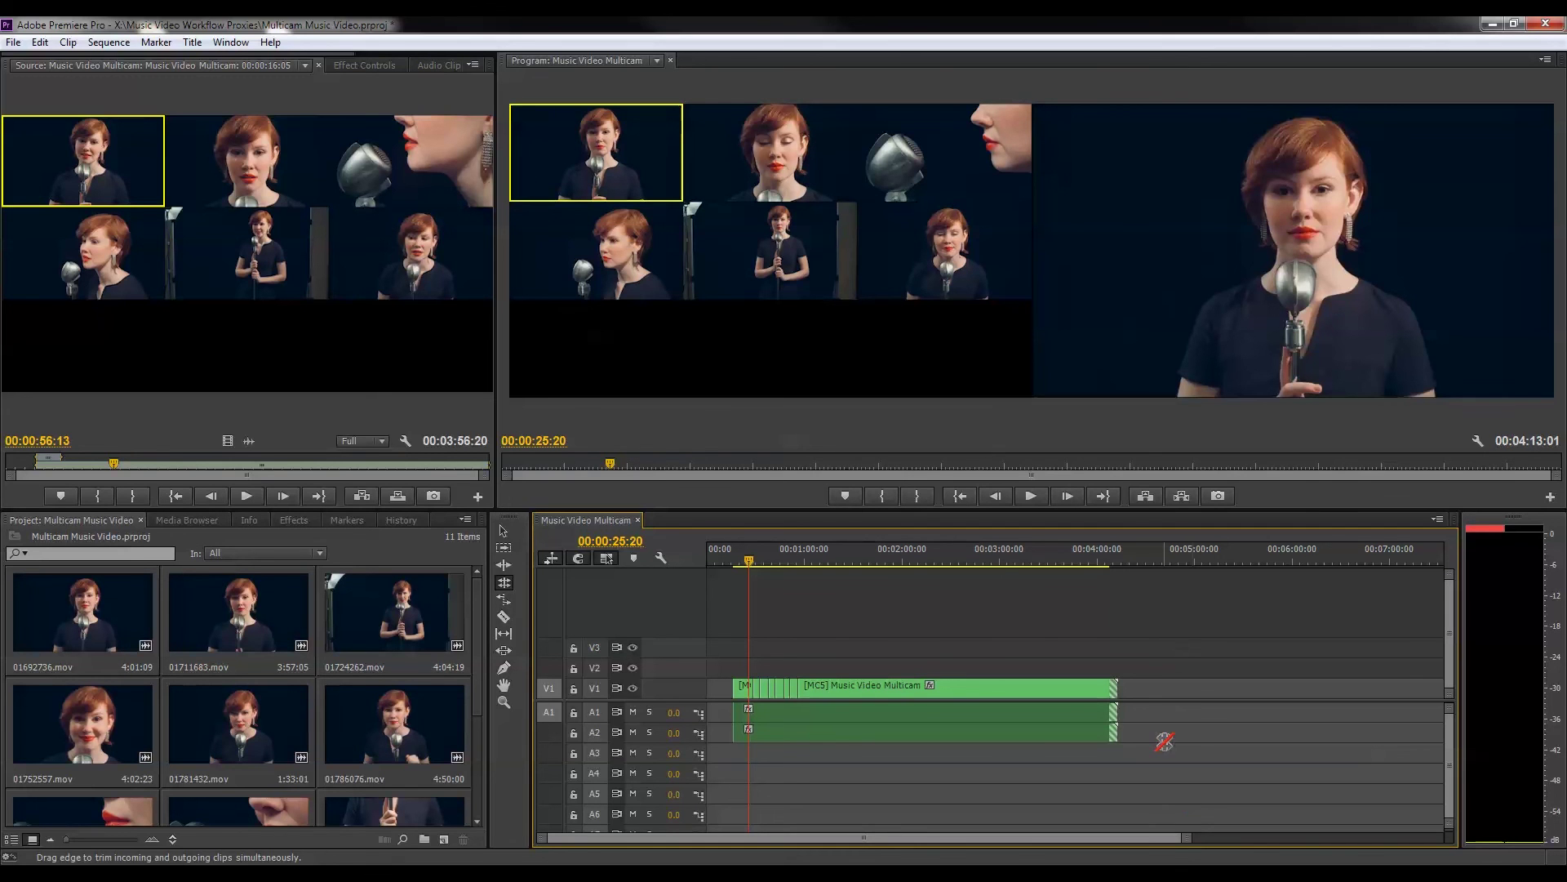
Step: Record another live pass cutting among angles 4, 3, 5, 1, 6 and 2, then trim the sequence's end shorter
key("v")
key("backslash")
key("space")
left_click(596, 251)
left_click(990, 169)
left_click(772, 245)
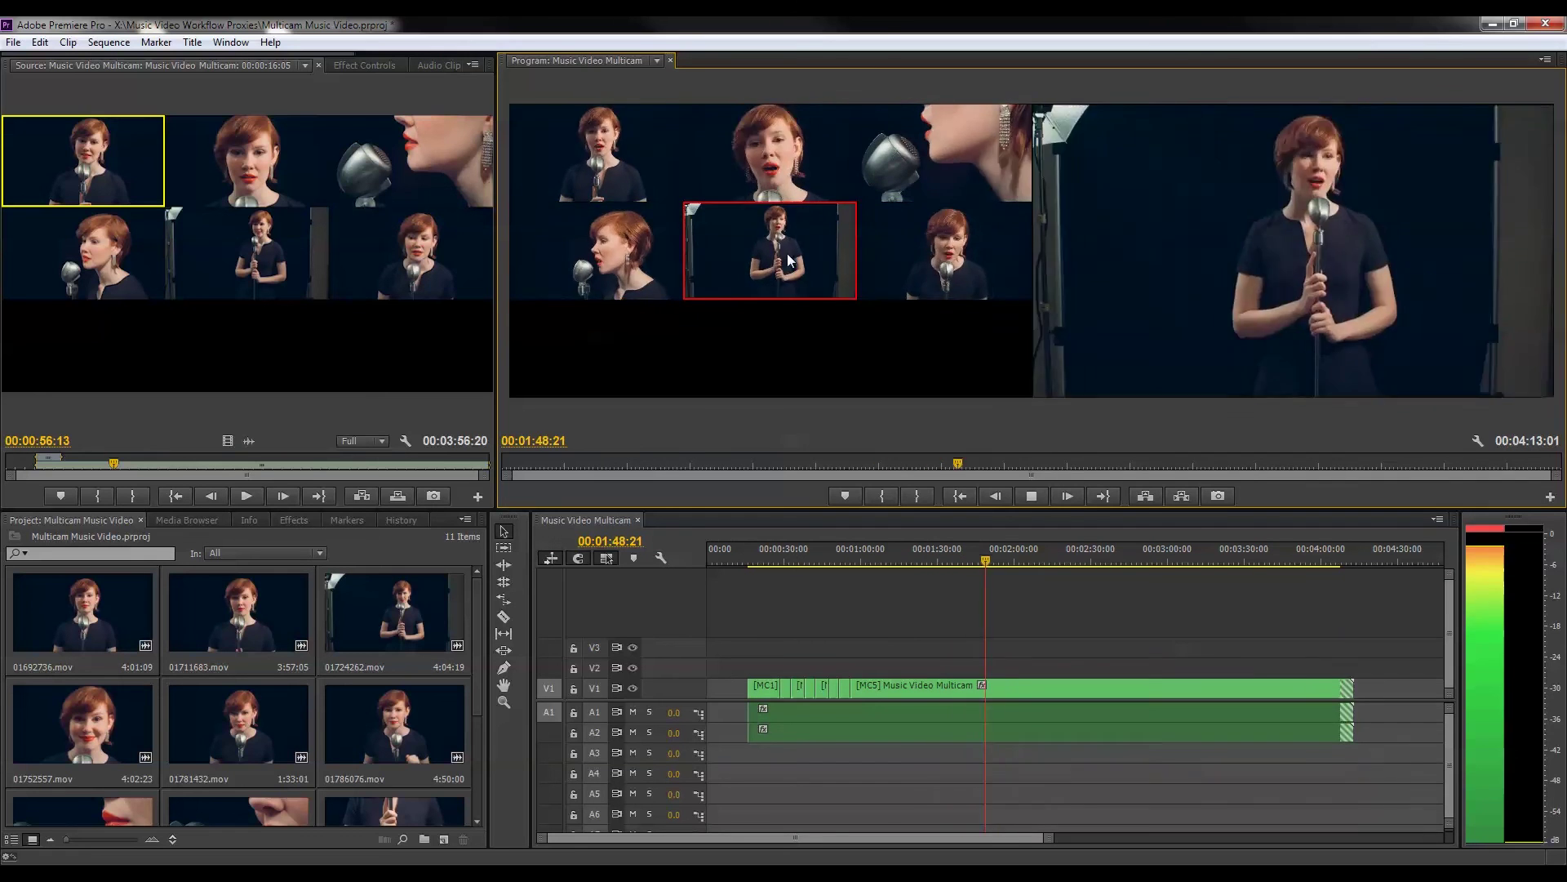
left_click(596, 155)
left_click(596, 251)
left_click(935, 176)
left_click(771, 244)
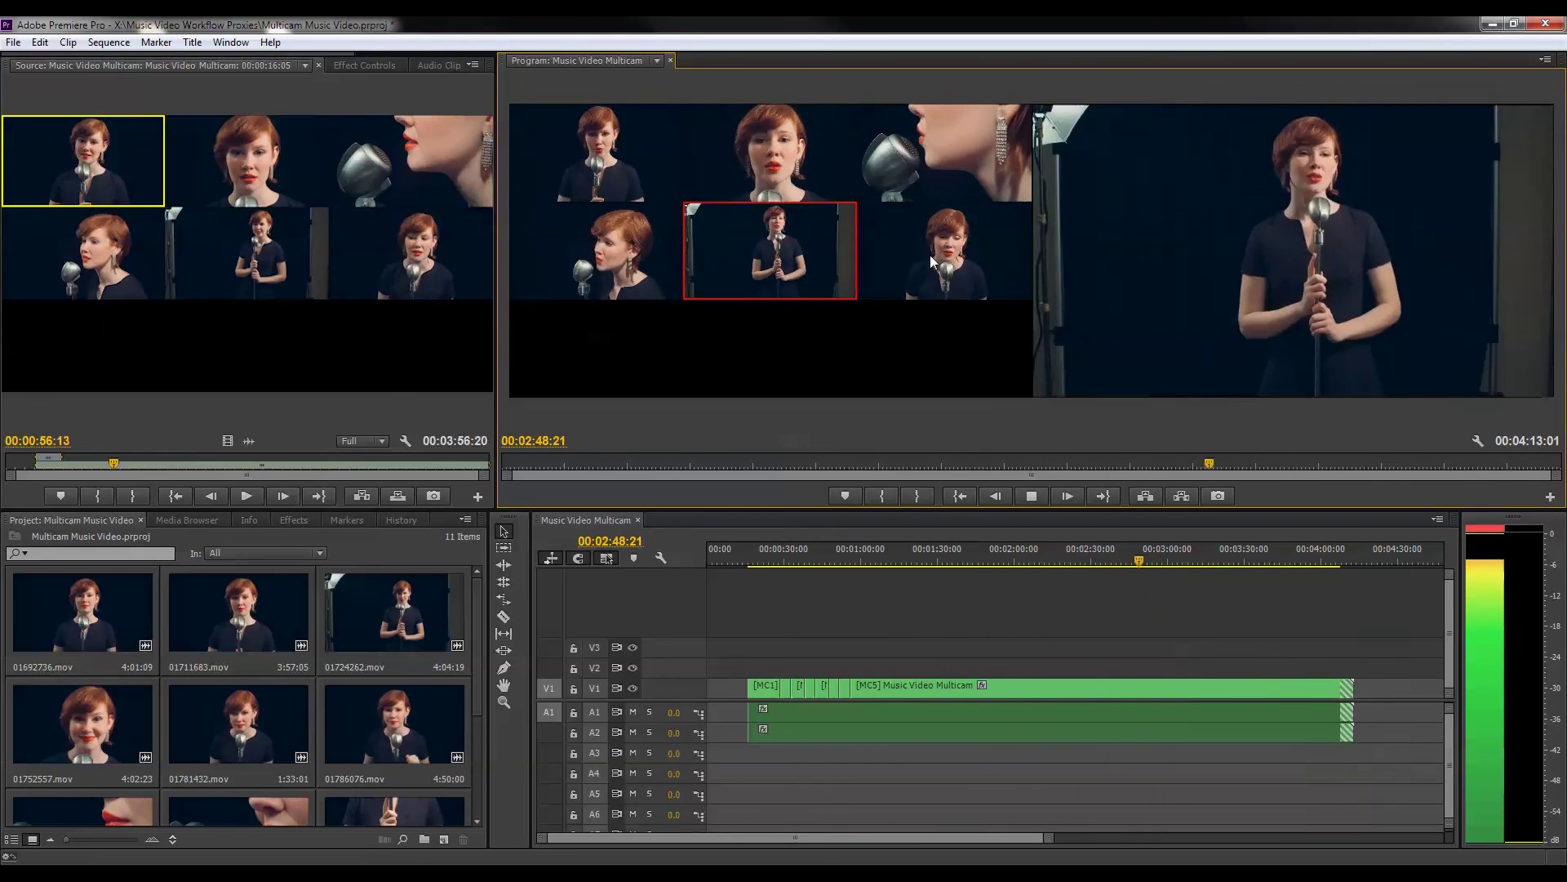
left_click(943, 249)
left_click(732, 160)
left_click(596, 155)
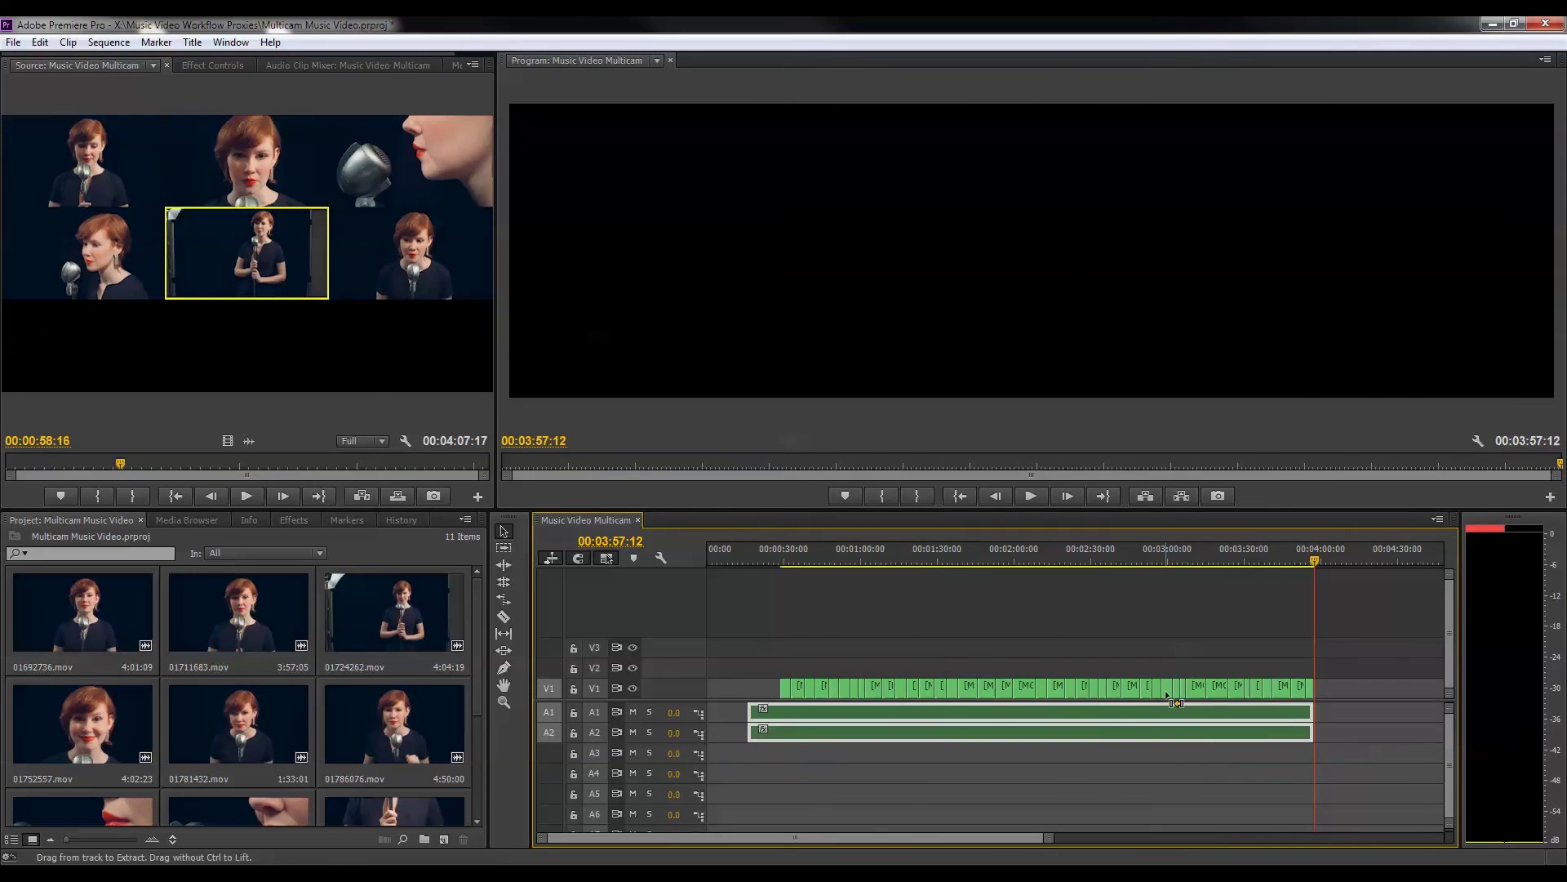
left_click_drag(886, 716, 931, 716)
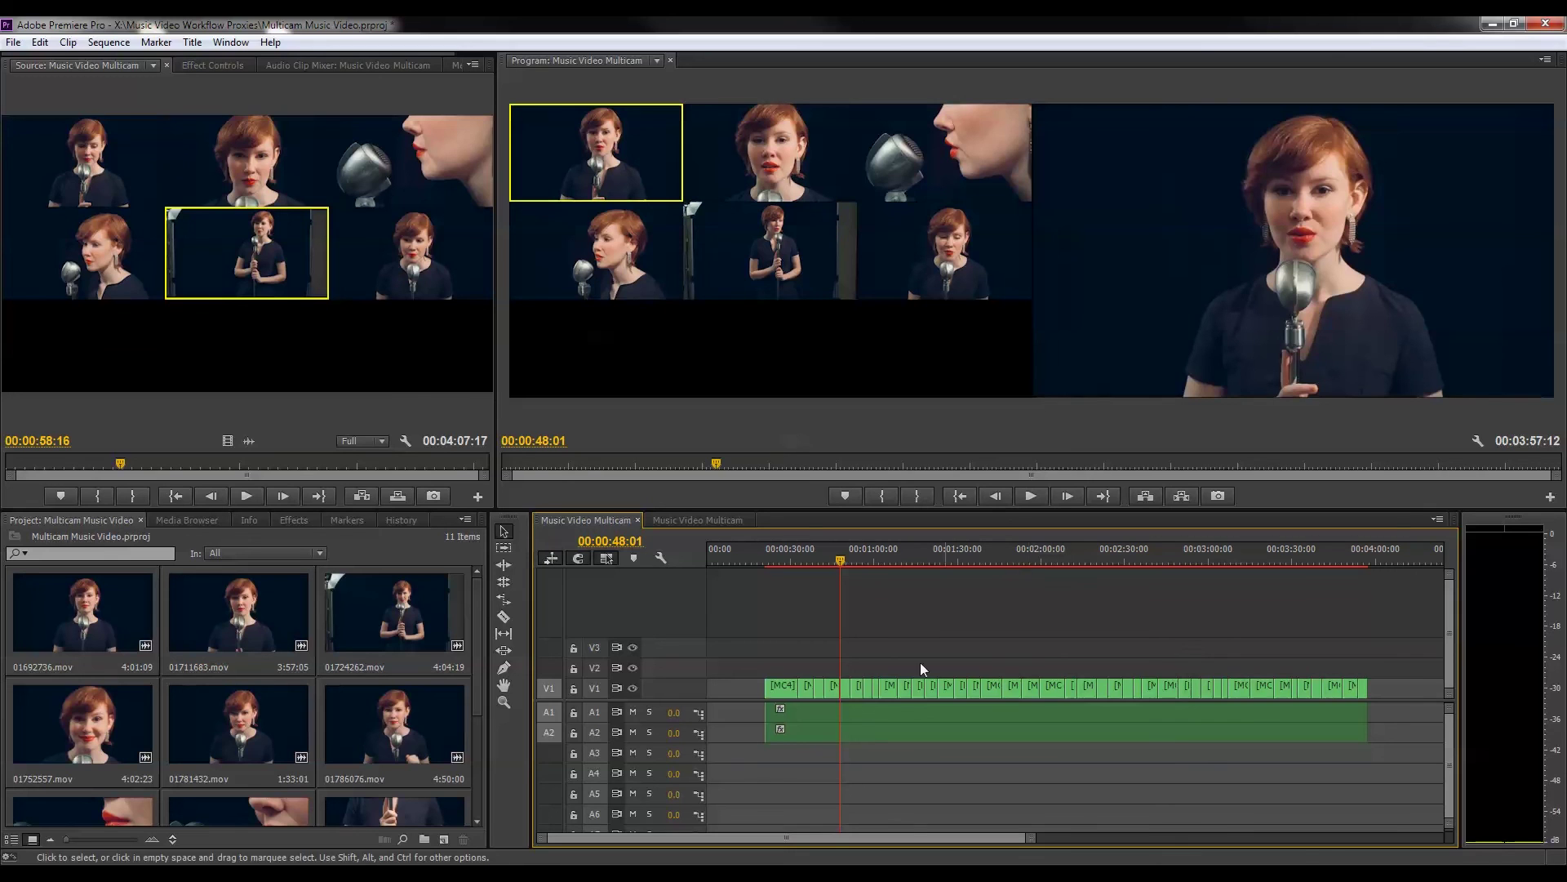
Step: Marquee-select all V1 multicam clips and apply Multi-Camera > Flatten, then park at 00:00:33:17
left_click_drag(752, 645, 1427, 703)
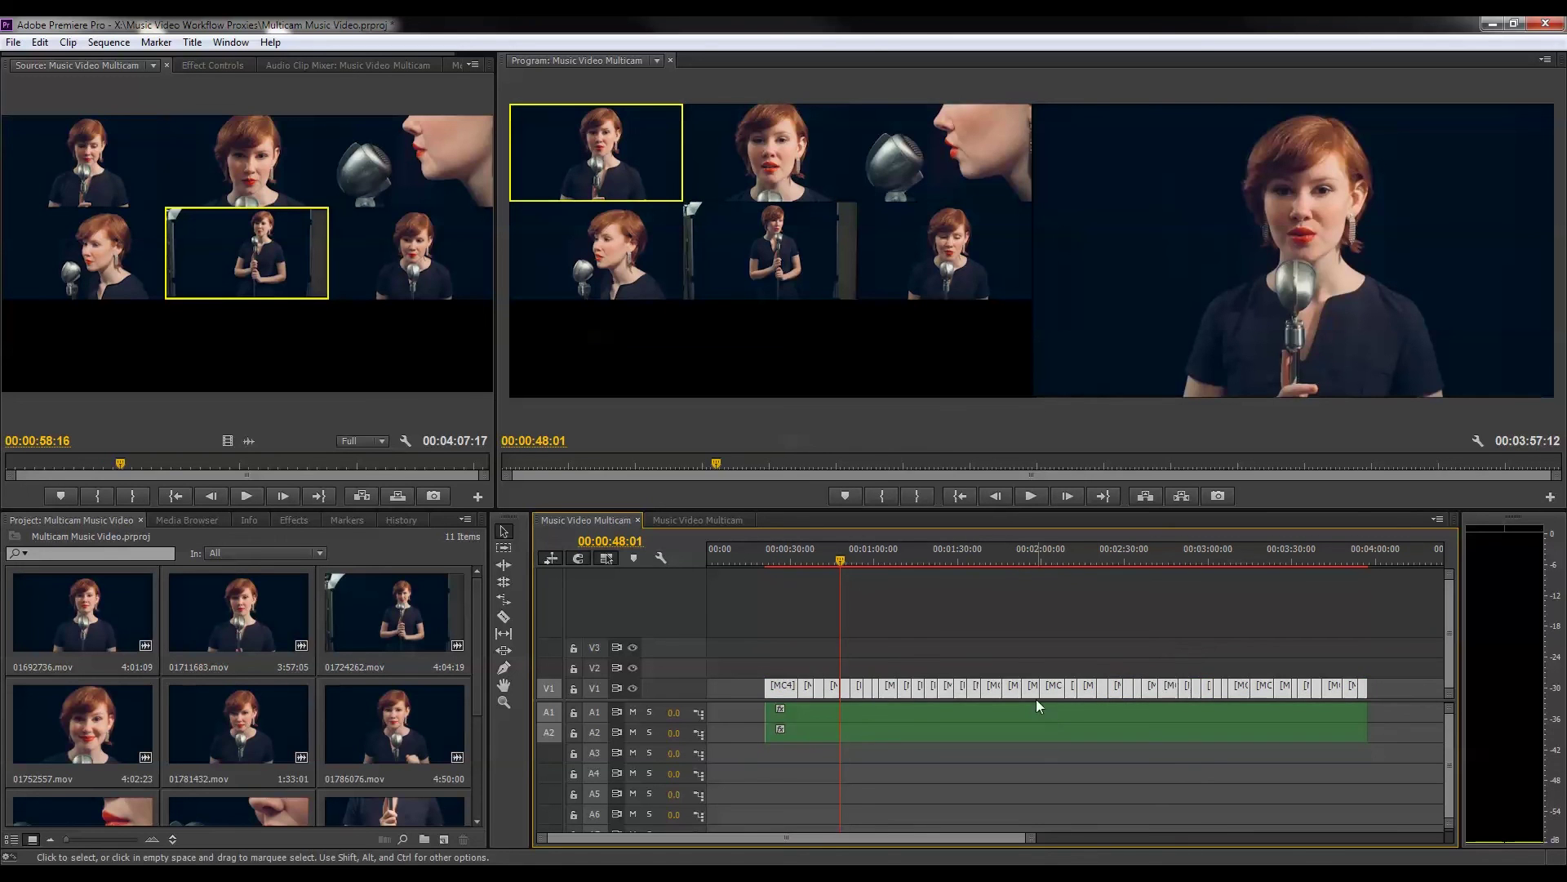
right_click(781, 689)
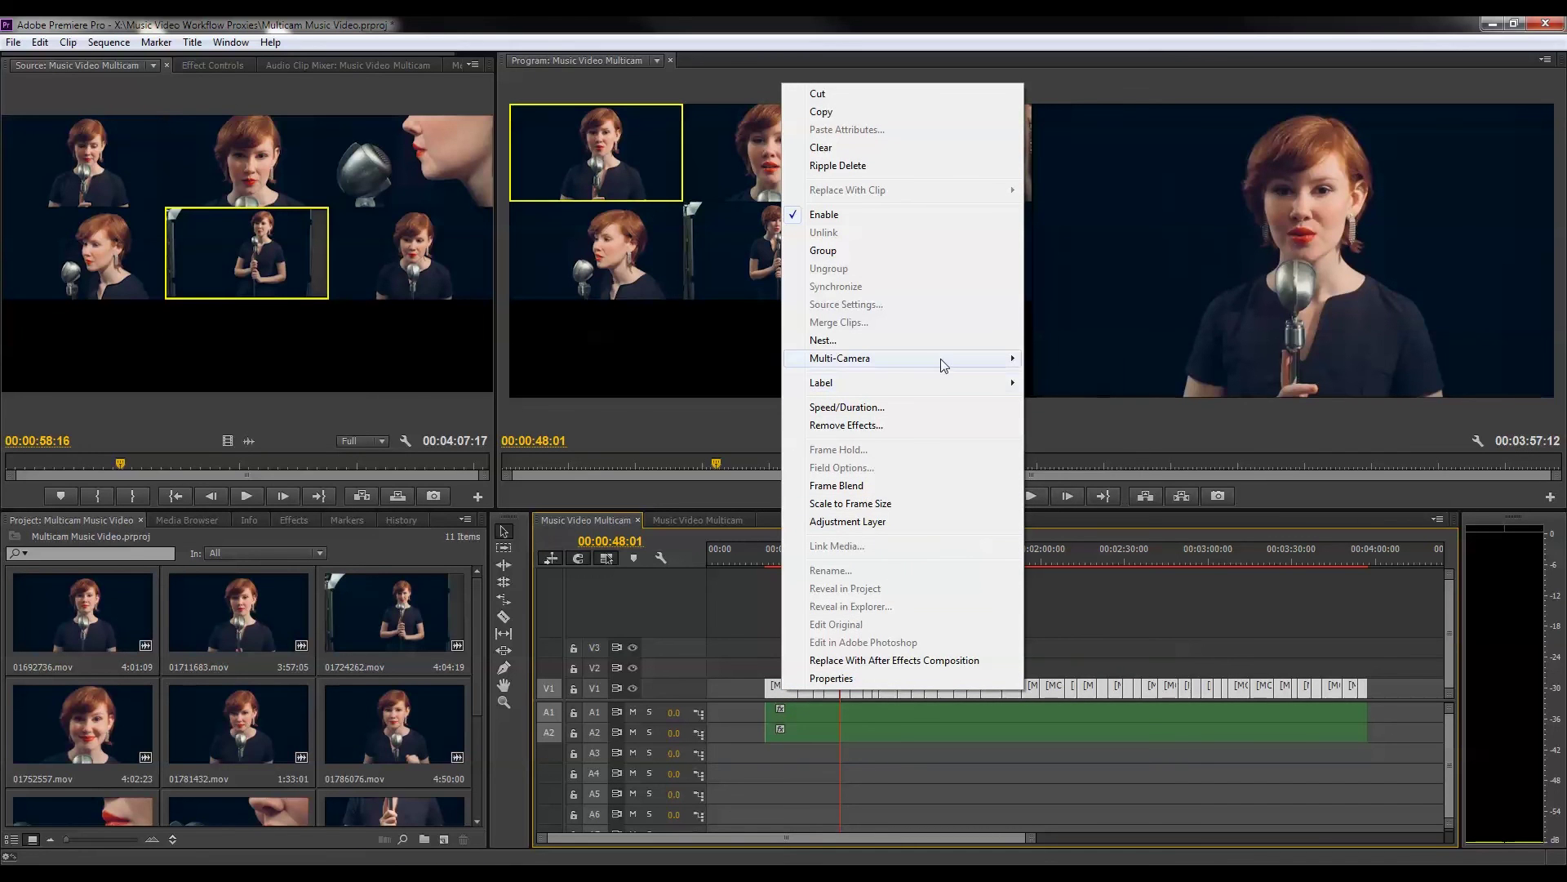
mouse_move(939, 361)
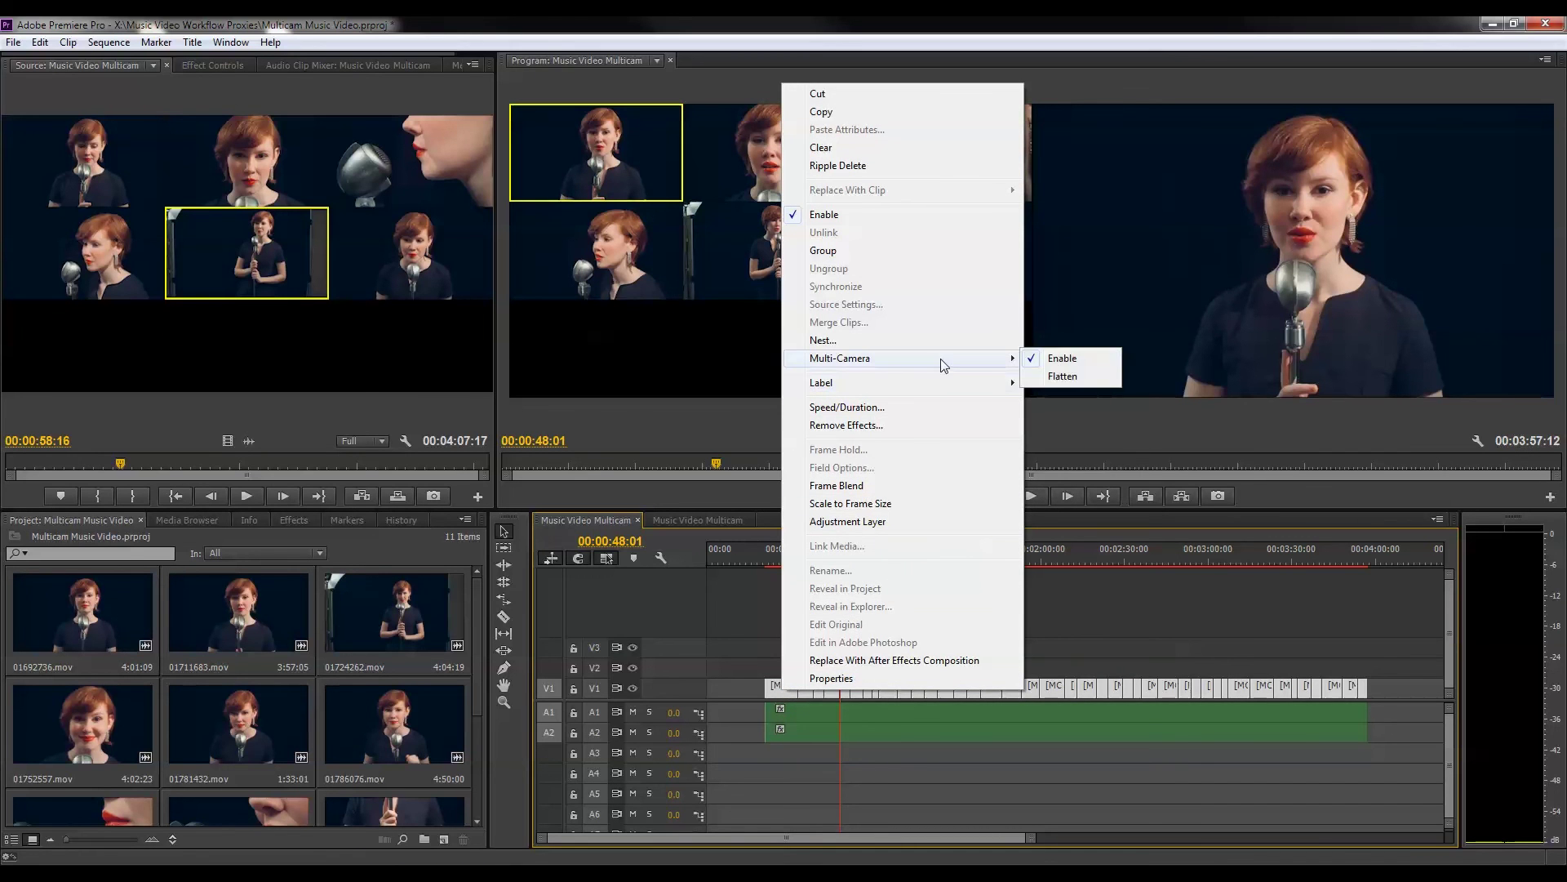
left_click(1076, 377)
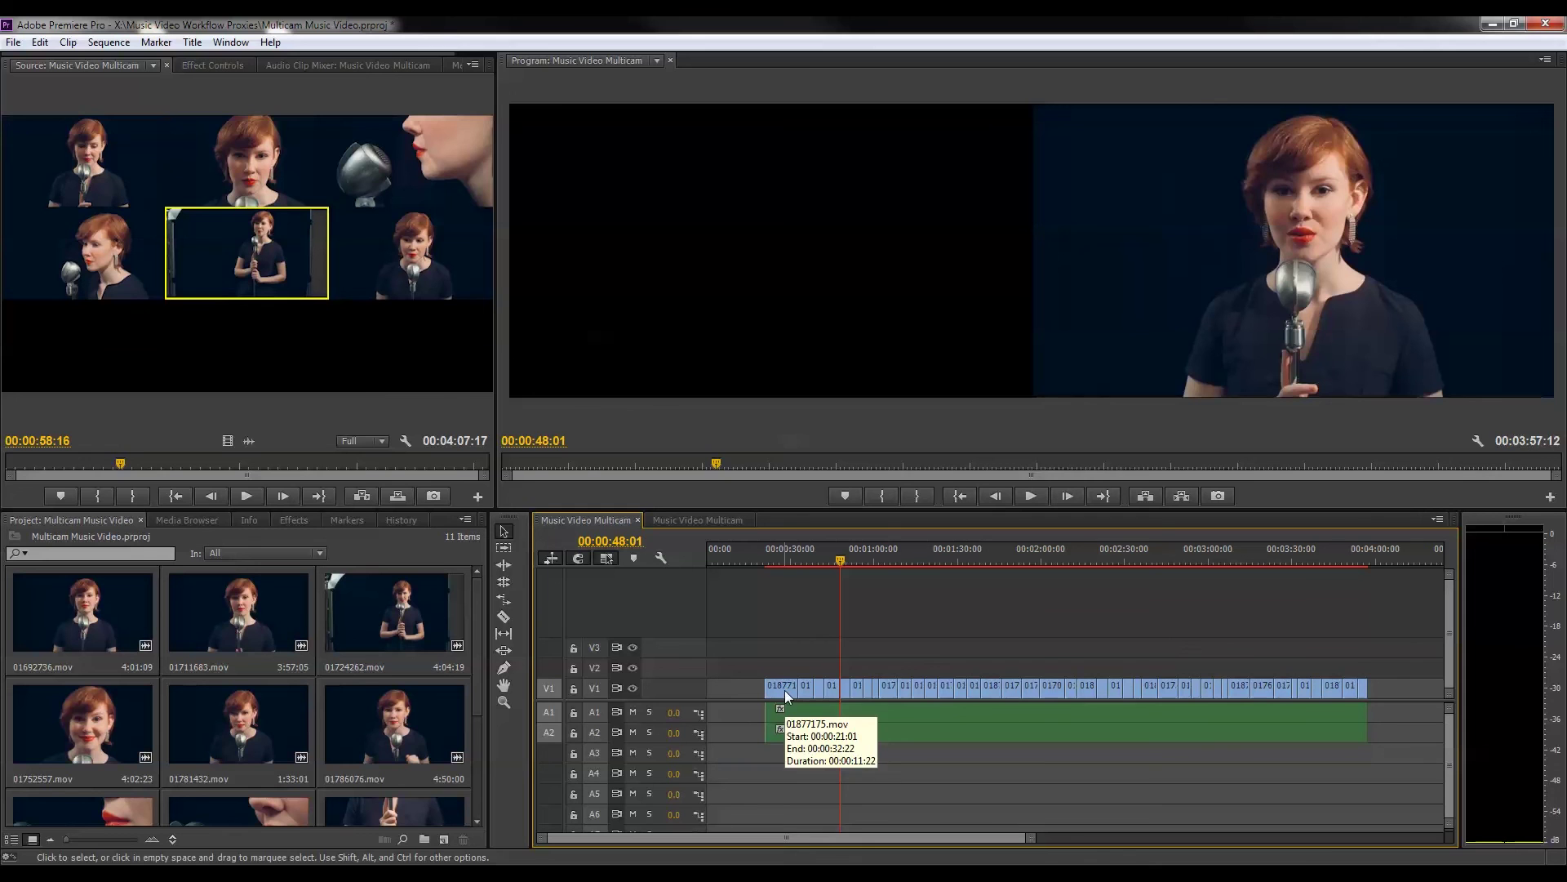
mouse_move(816, 556)
left_mouse_down()
mouse_move(801, 556)
mouse_move(830, 557)
left_mouse_up()
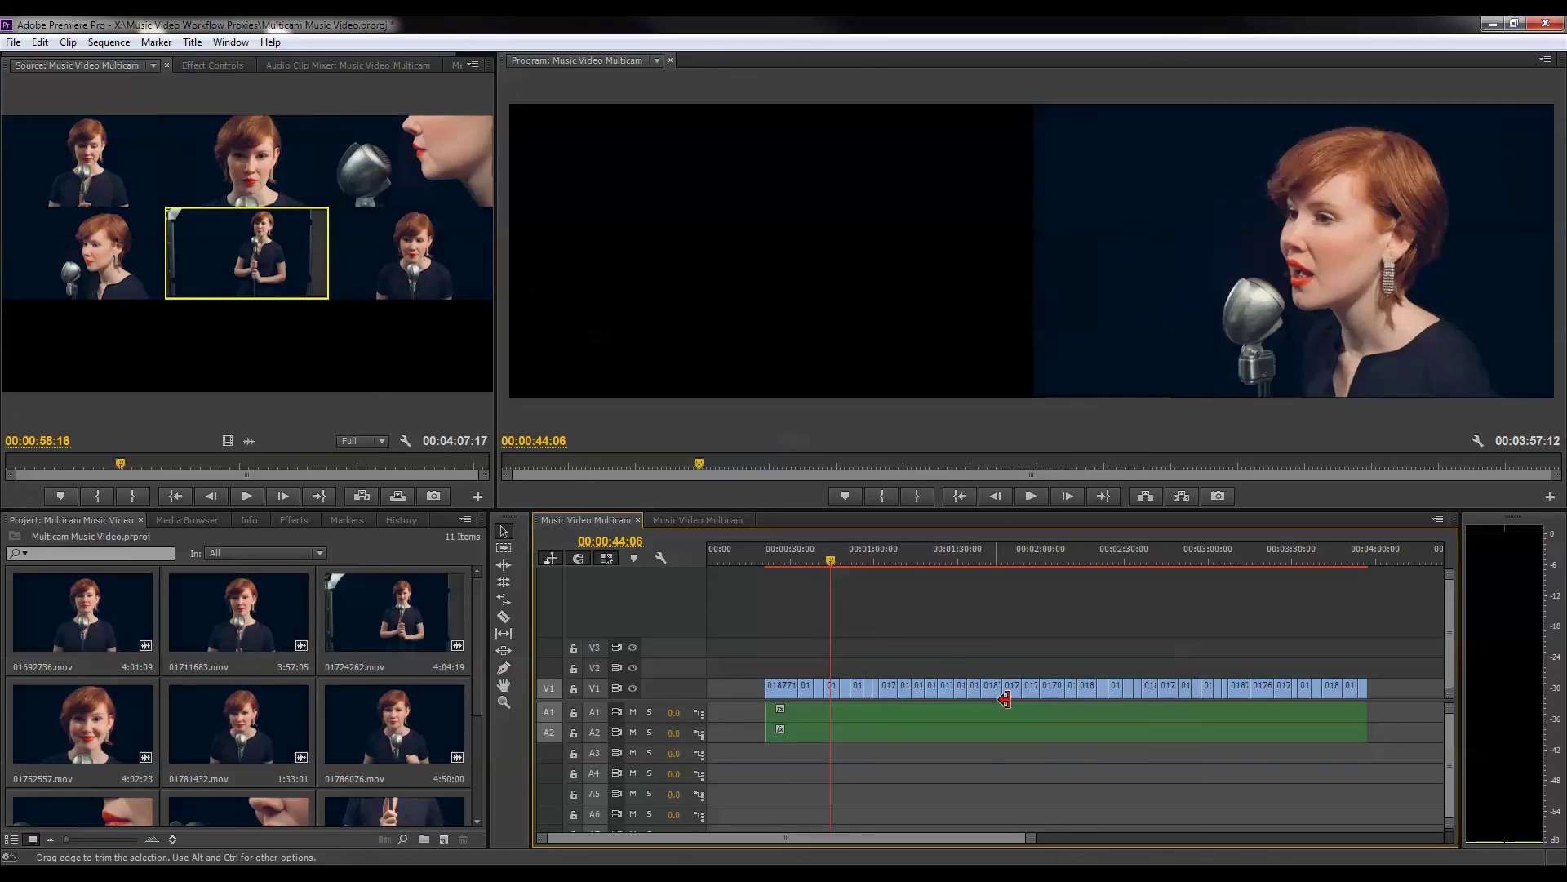
Step: Export the sequence as Final Cut Pro XML 'Music Video Multicam.xml' to X:\Music Video Workflow Proxies
left_click(13, 43)
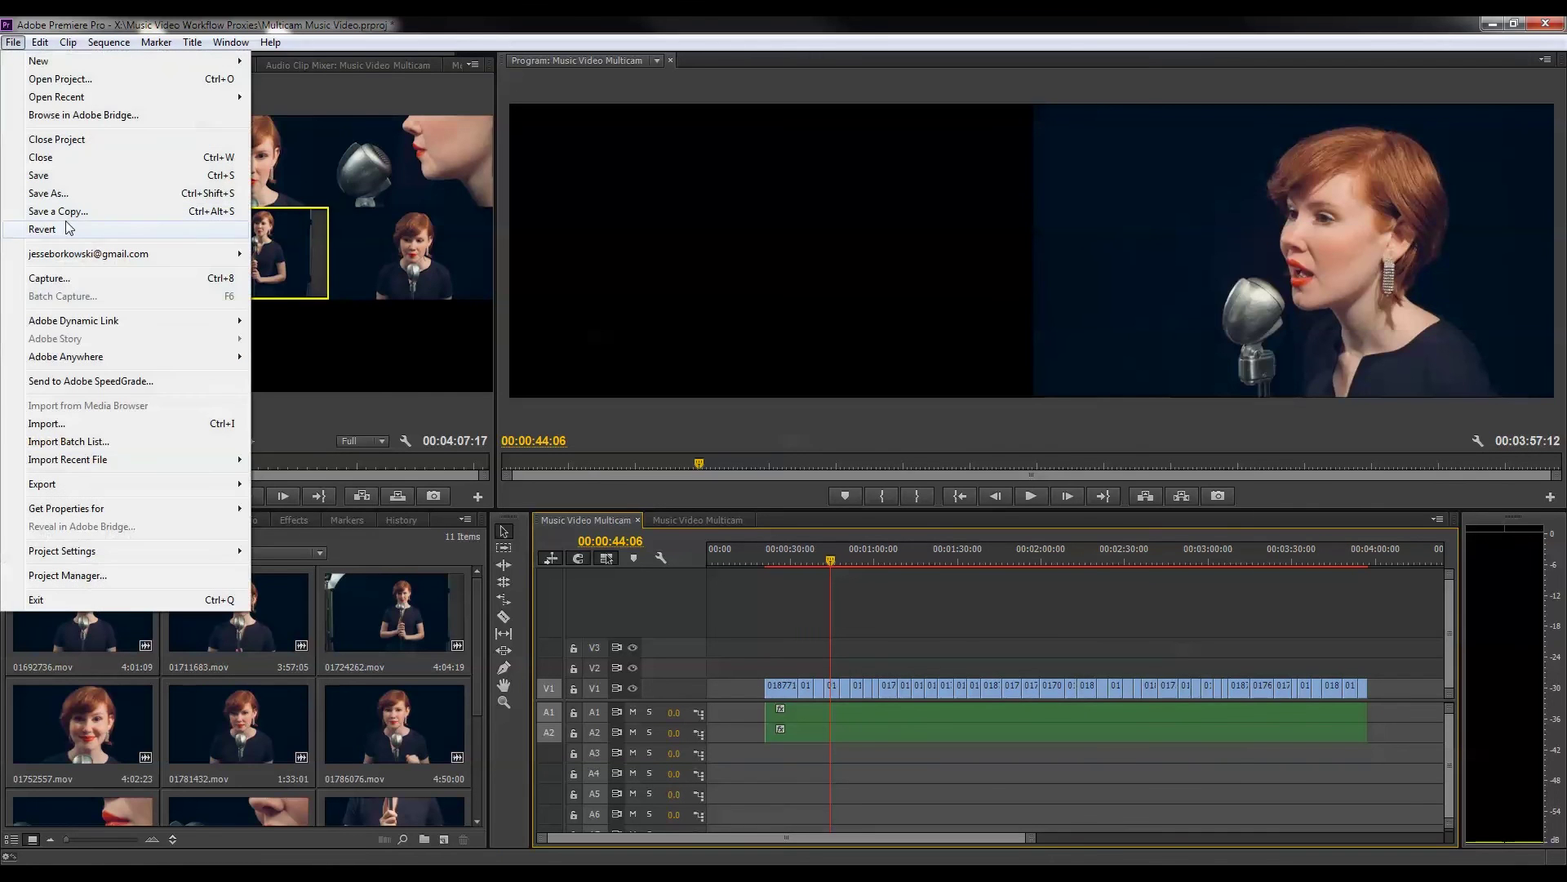
mouse_move(102, 485)
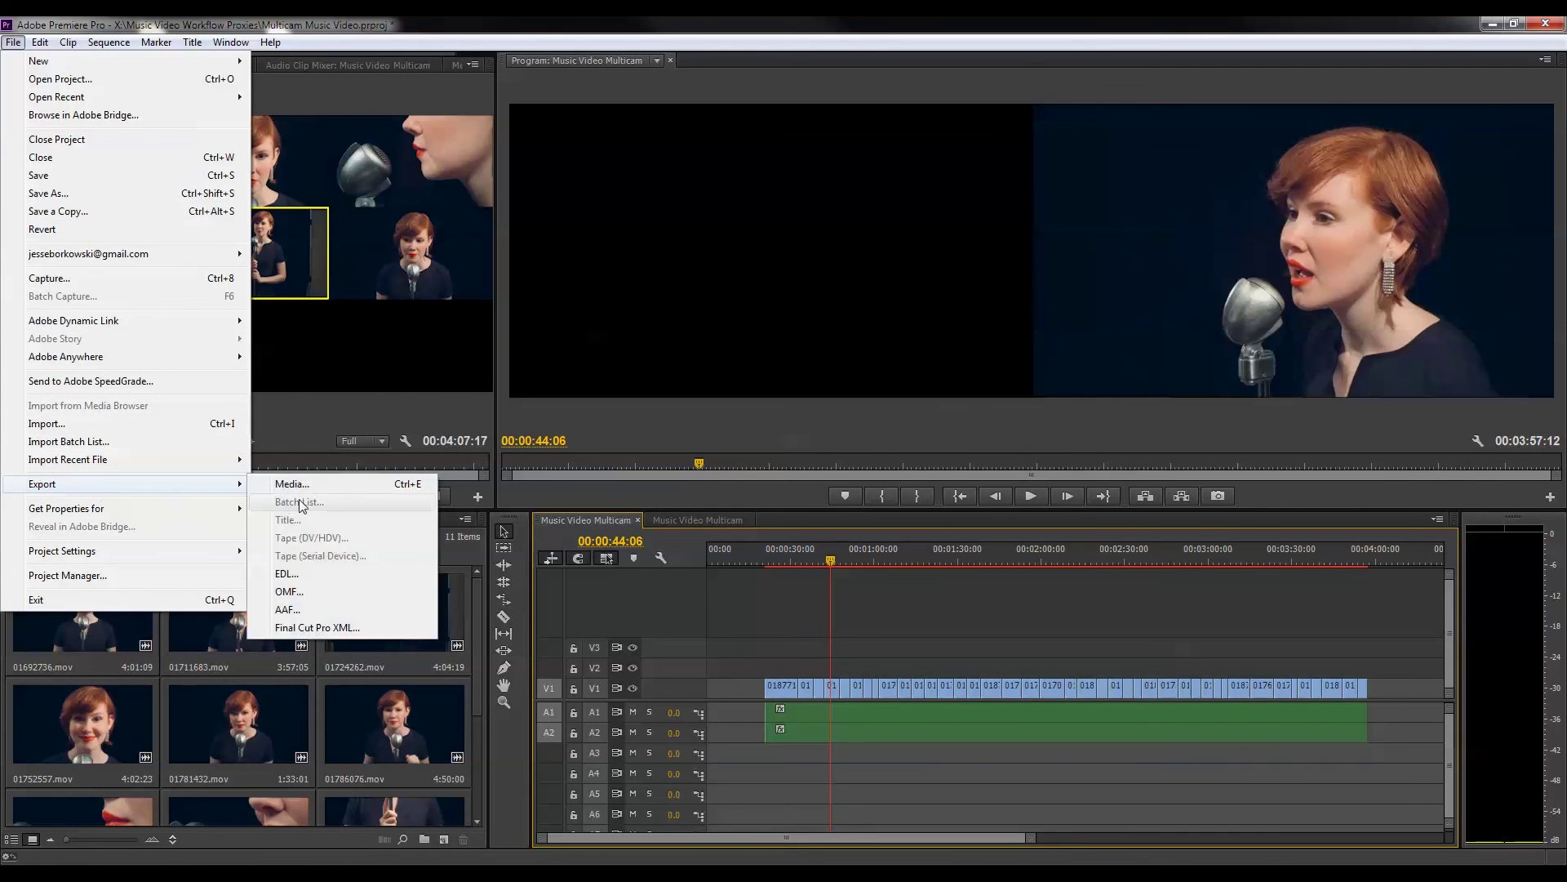
left_click(314, 629)
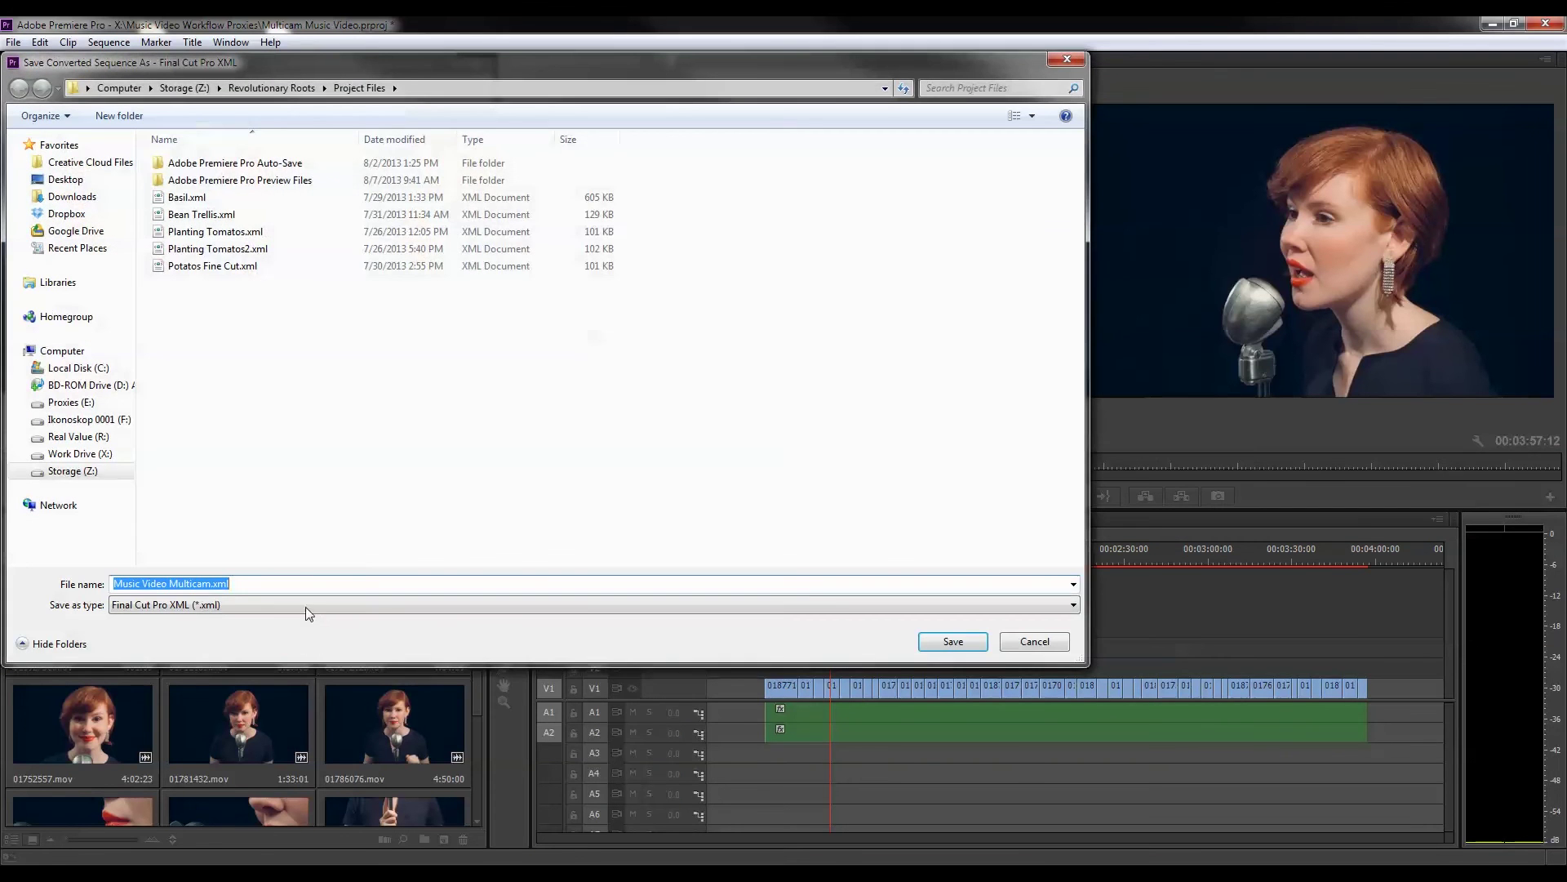
left_click(98, 454)
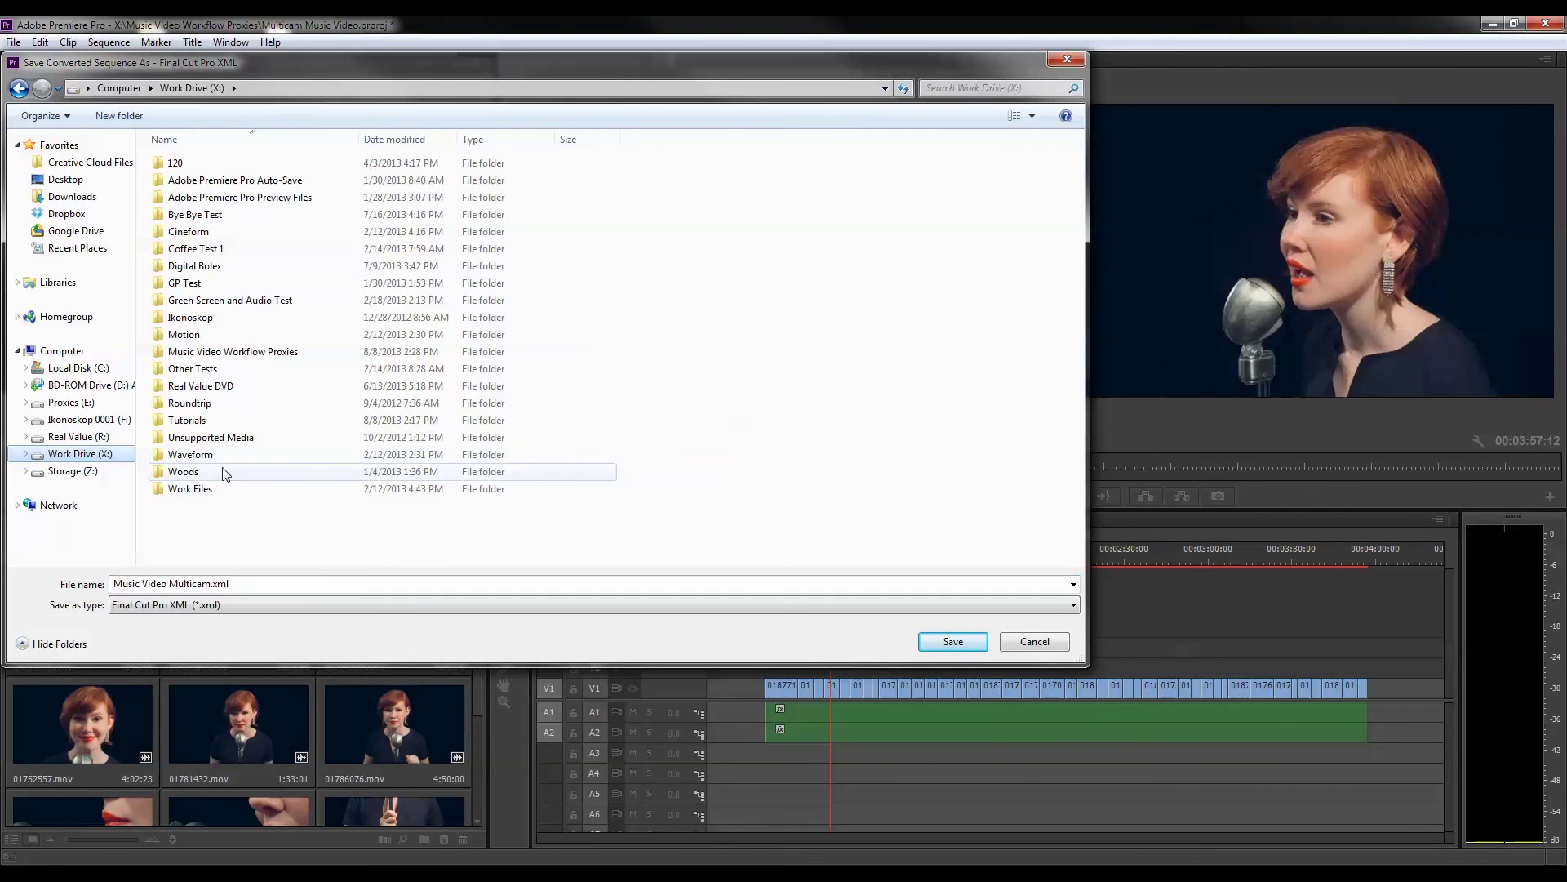
double_click(258, 352)
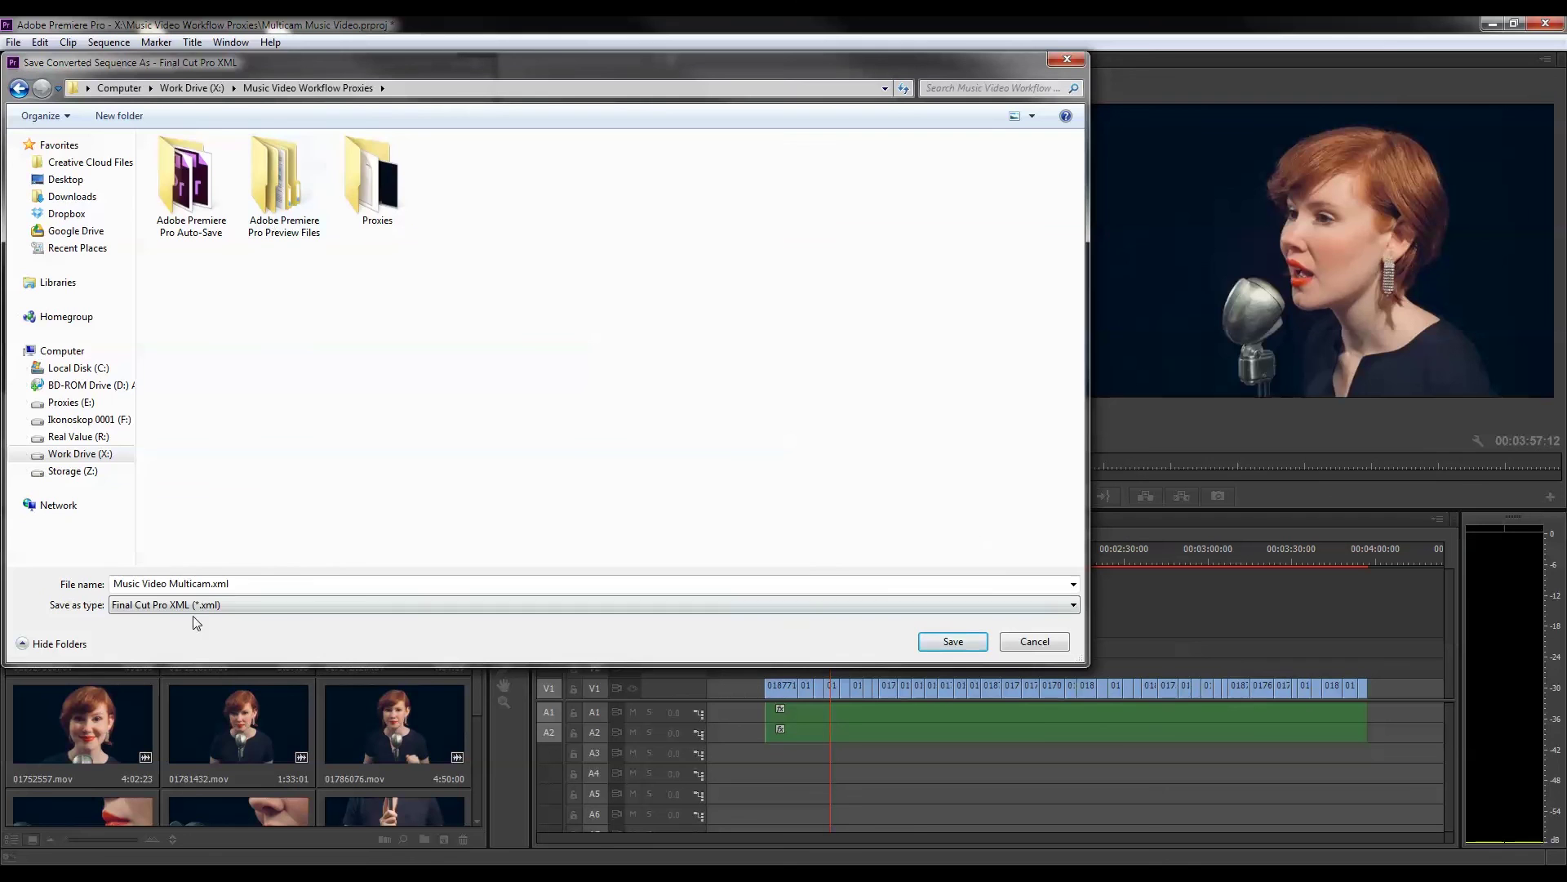
left_click(950, 644)
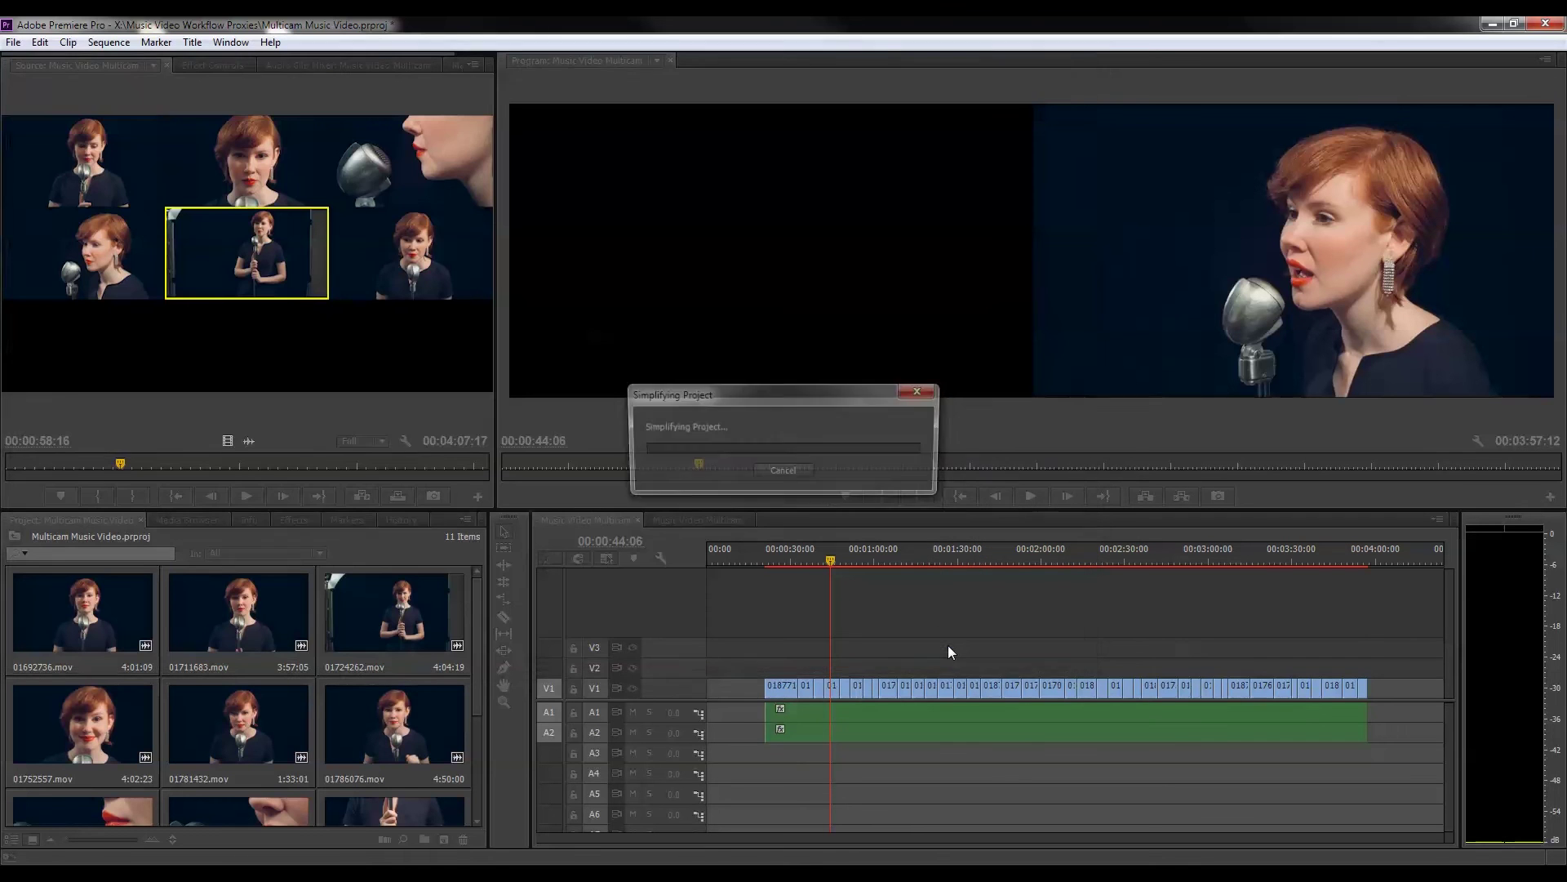